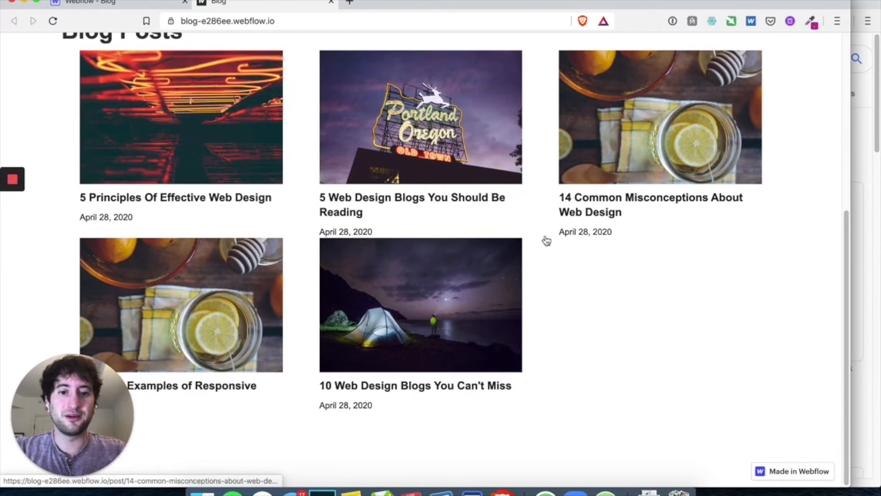
Review the post list on the published blog and test the link of the "5 Principles Of Effective Web Design" post
{"action": "scroll", "coordinate": [118, 212], "scroll_direction": "down", "scroll_amount": 1}
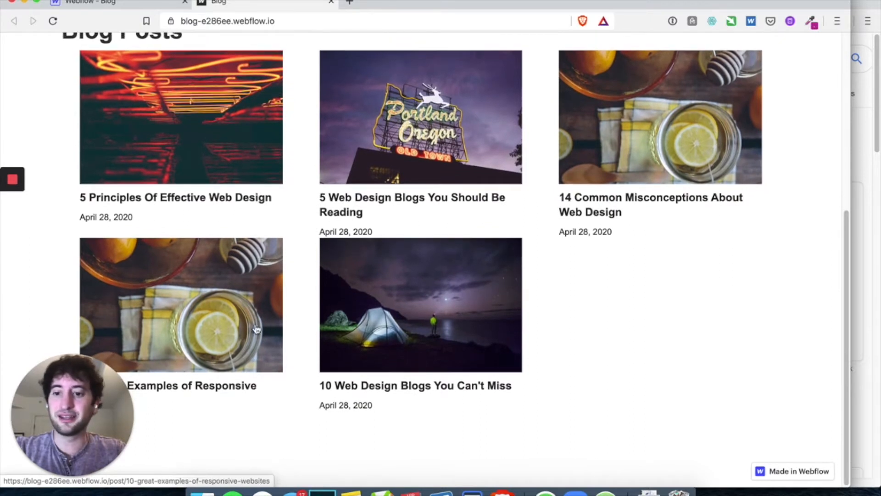
{"action": "left_click_drag", "start_coordinate": [68, 420], "coordinate": [806, 420]}
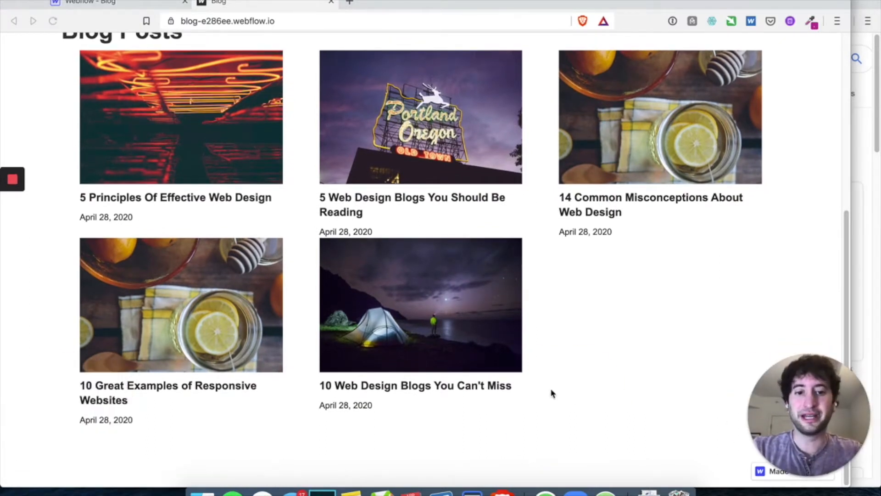
{"action": "scroll", "coordinate": [546, 391], "scroll_direction": "up", "scroll_amount": 4}
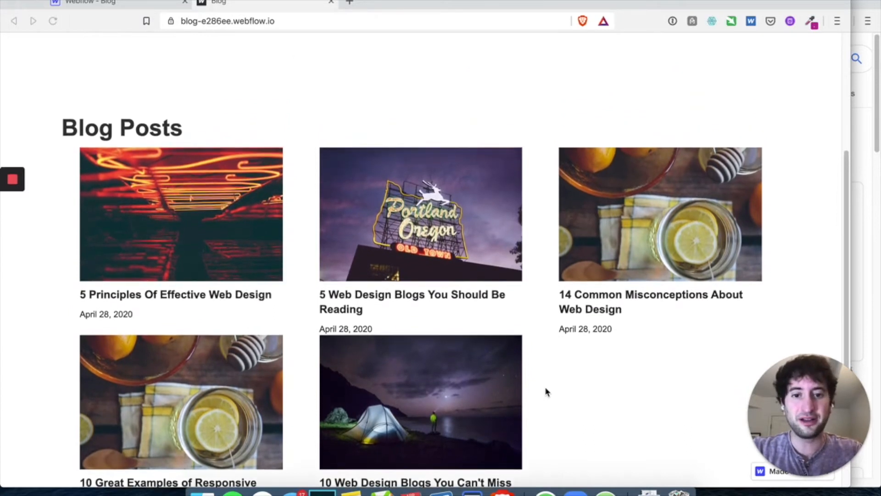
{"action": "scroll", "coordinate": [545, 392], "scroll_direction": "down", "scroll_amount": 4}
{"action": "scroll", "coordinate": [277, 236], "scroll_direction": "up", "scroll_amount": 3}
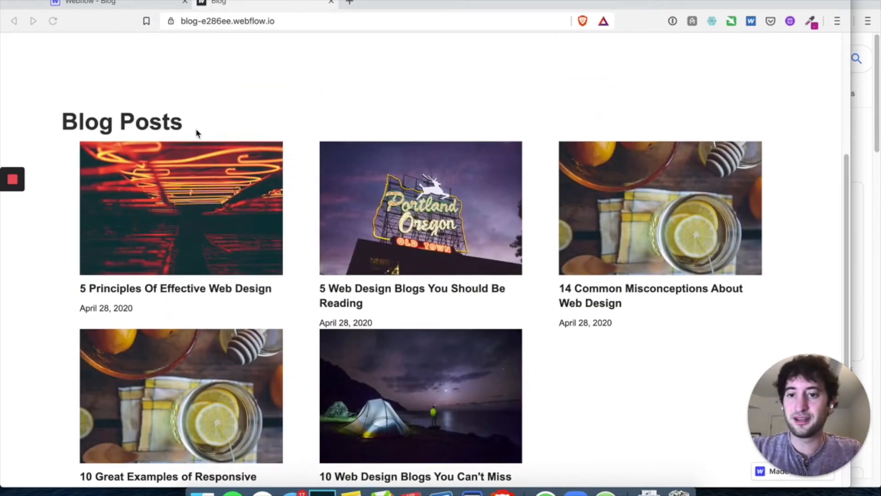
{"action": "left_click", "coordinate": [194, 203]}
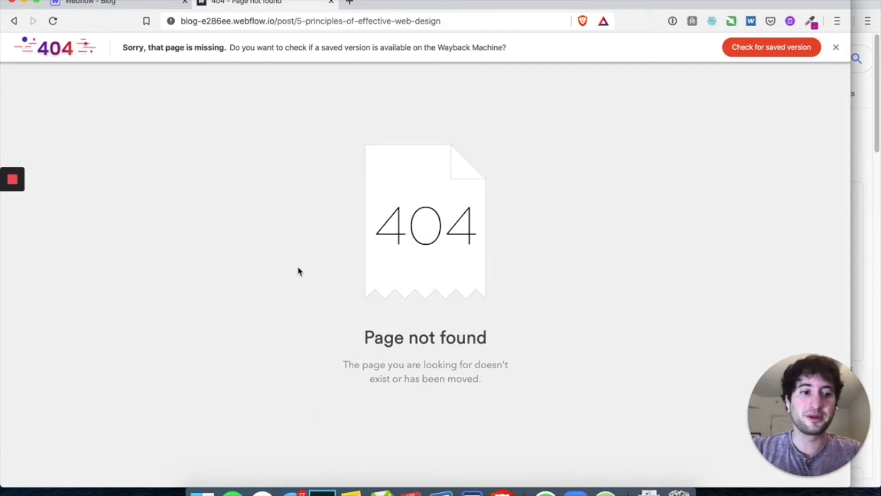
{"action": "key", "text": "super+bracketleft"}
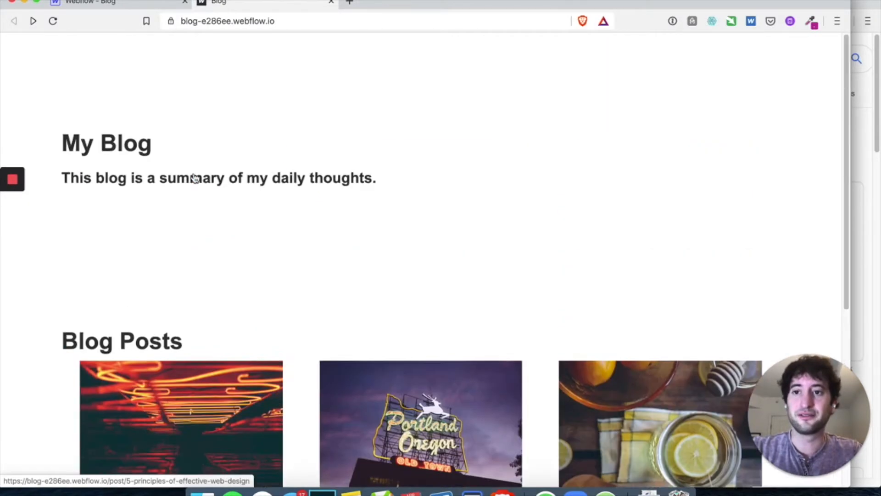
Switch back to the Webflow Designer and open the Blog Posts Template collection page
{"action": "left_click", "coordinate": [113, 3]}
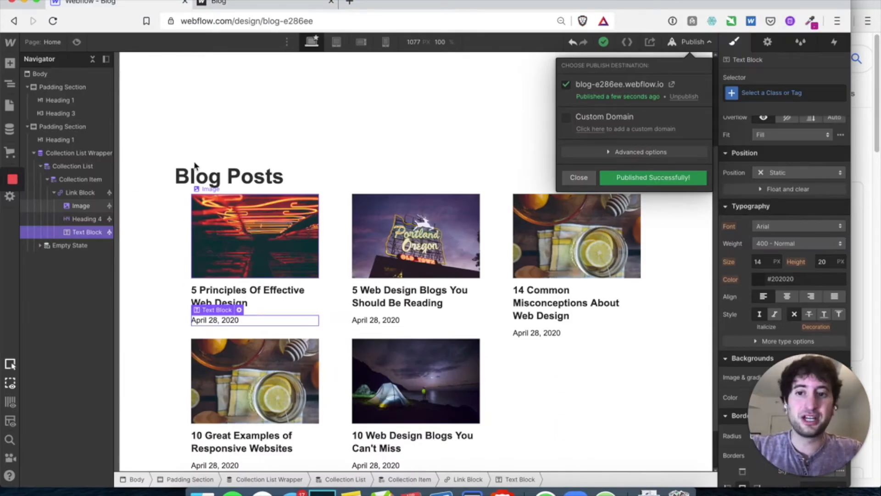
{"action": "left_click", "coordinate": [199, 138]}
{"action": "scroll", "coordinate": [199, 138], "scroll_direction": "up", "scroll_amount": 3}
{"action": "left_click", "coordinate": [53, 45]}
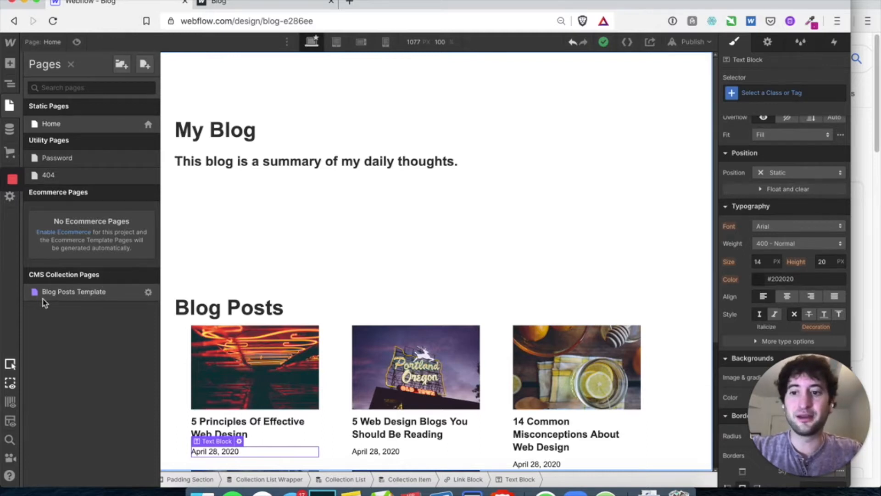
{"action": "left_click", "coordinate": [74, 299]}
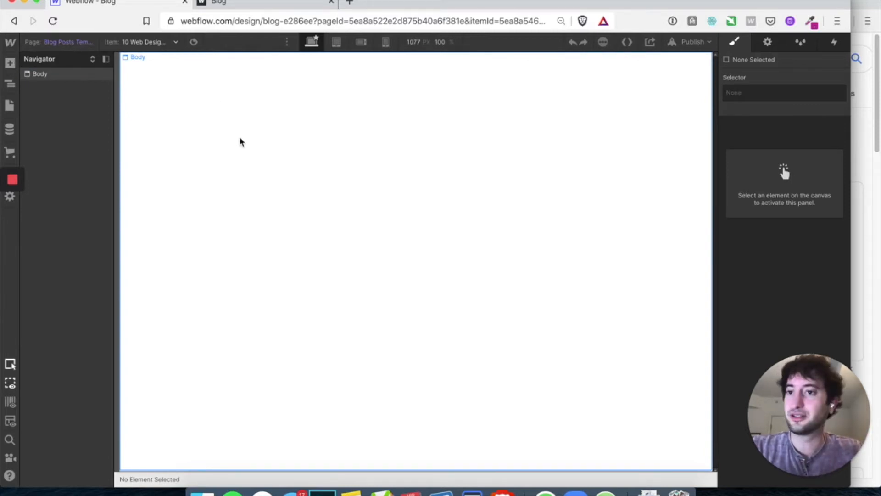
Add an H1 heading to the empty template and bind its text to the Blog Posts Name field
{"action": "left_click", "coordinate": [9, 66]}
{"action": "scroll", "coordinate": [78, 303], "scroll_direction": "down", "scroll_amount": 2}
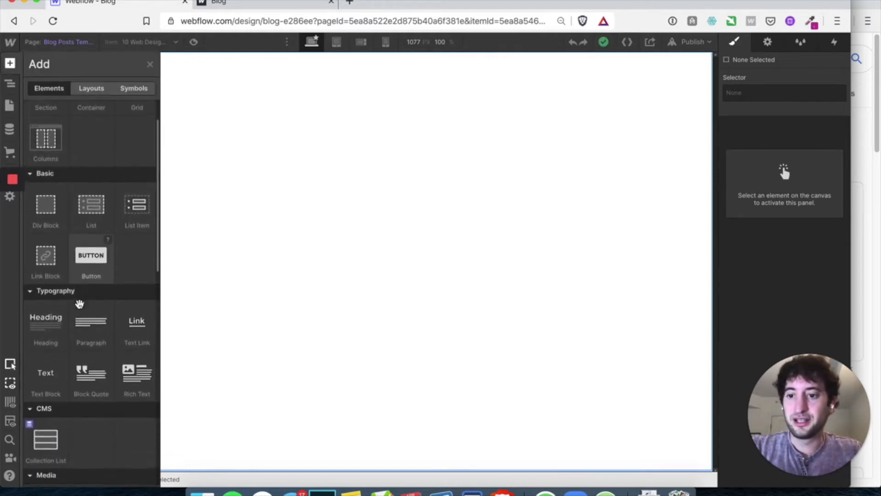
{"action": "left_click", "coordinate": [49, 331]}
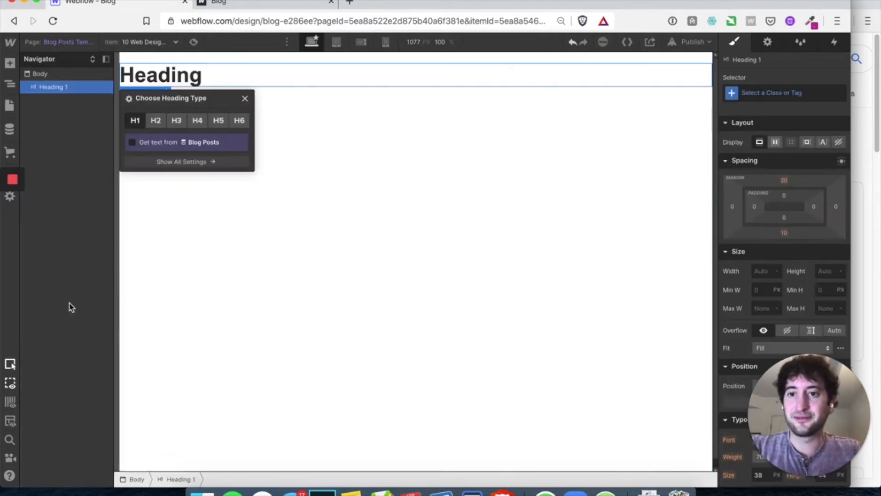
{"action": "left_click", "coordinate": [133, 142]}
{"action": "left_click", "coordinate": [179, 164]}
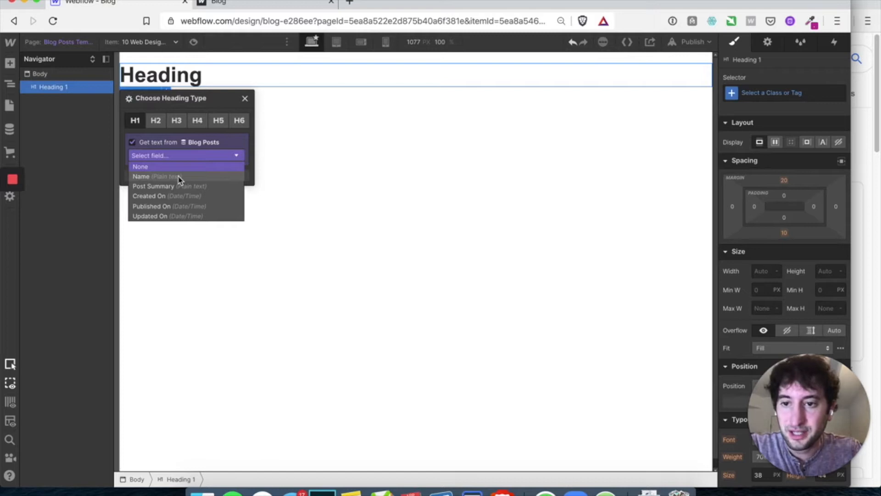
{"action": "left_click", "coordinate": [179, 177]}
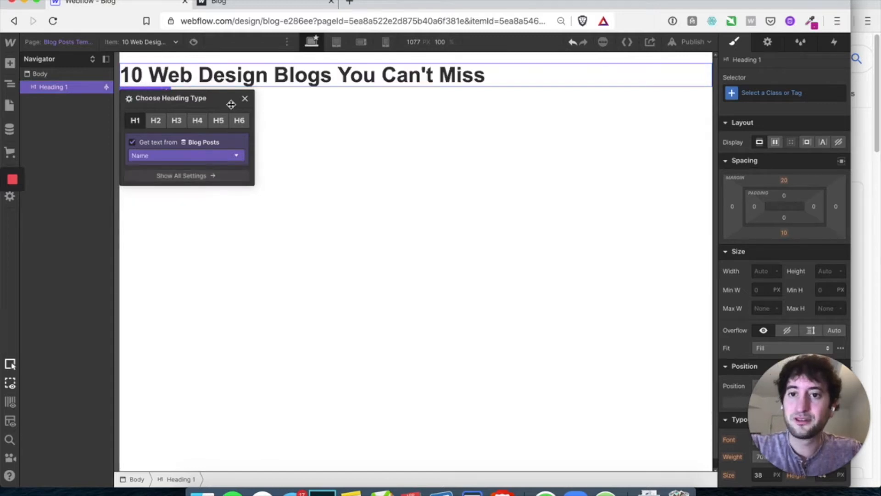
{"action": "left_click", "coordinate": [245, 100]}
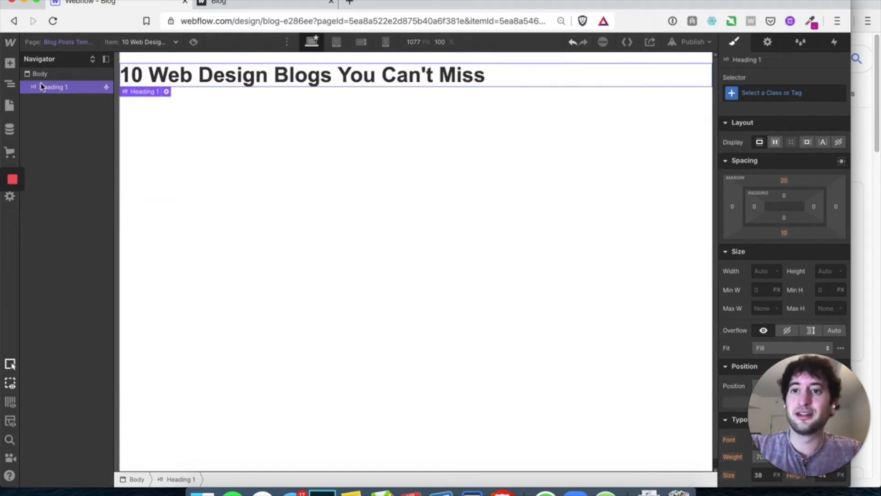
Add a second heading below the title, bind it to the Post Summary field and make it an H4
{"action": "left_click", "coordinate": [10, 63]}
{"action": "scroll", "coordinate": [64, 271], "scroll_direction": "down", "scroll_amount": 4}
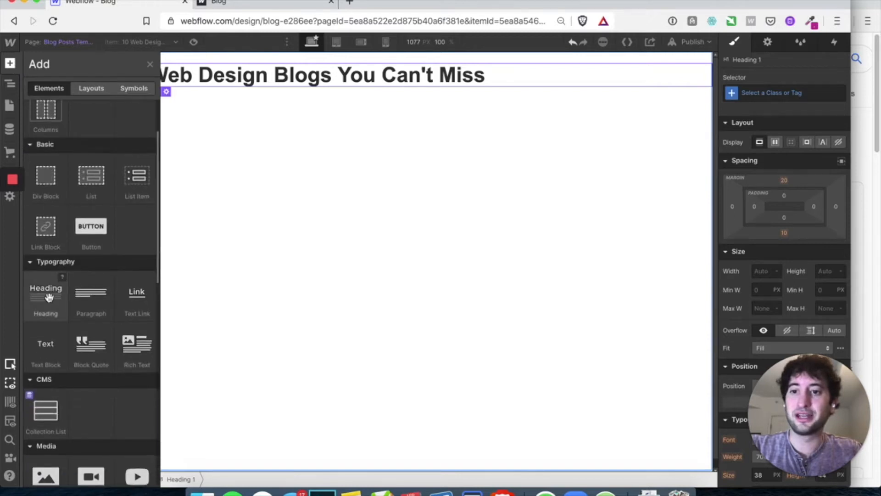
{"action": "left_click", "coordinate": [47, 296]}
{"action": "left_click", "coordinate": [158, 176]}
{"action": "left_click", "coordinate": [167, 190]}
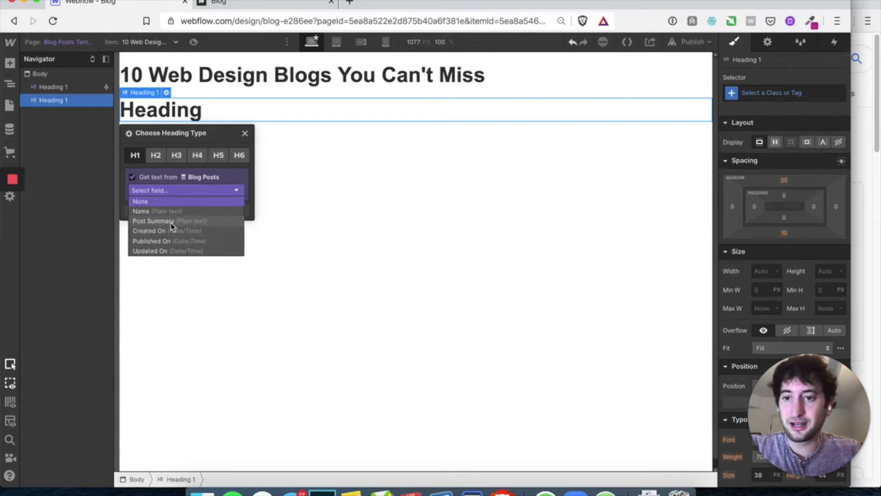
{"action": "left_click", "coordinate": [154, 221]}
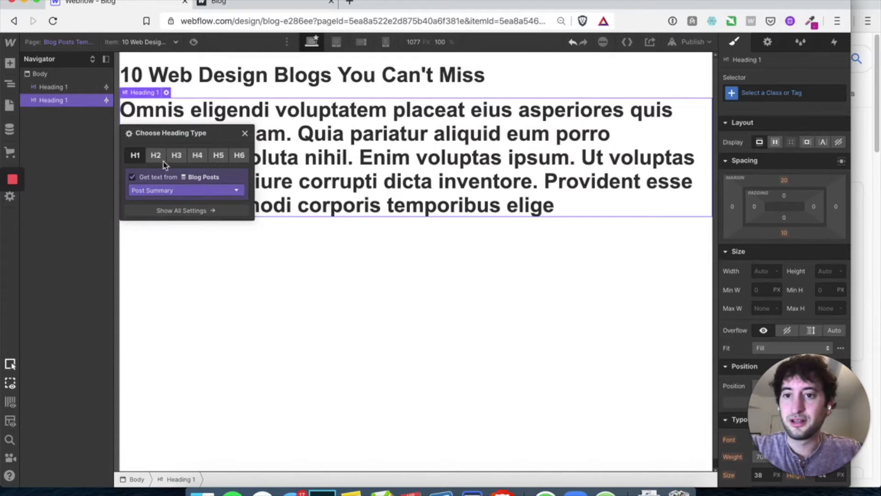
{"action": "left_click", "coordinate": [199, 157]}
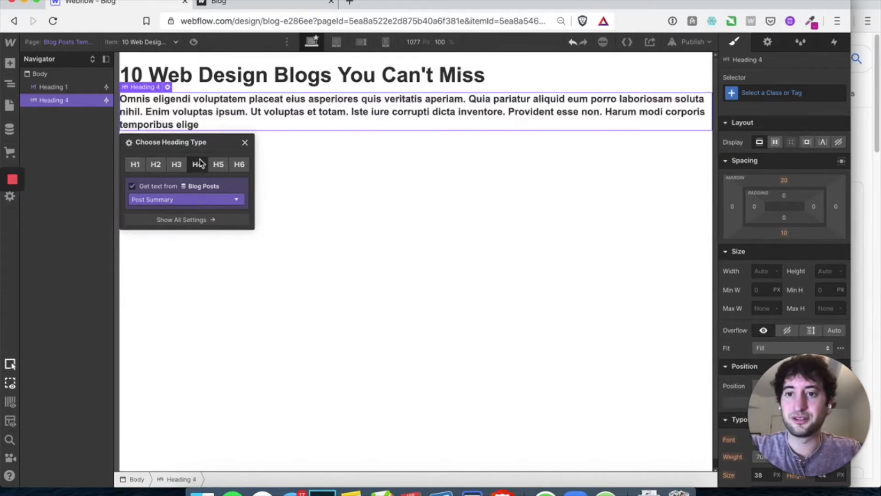
{"action": "left_click", "coordinate": [245, 142]}
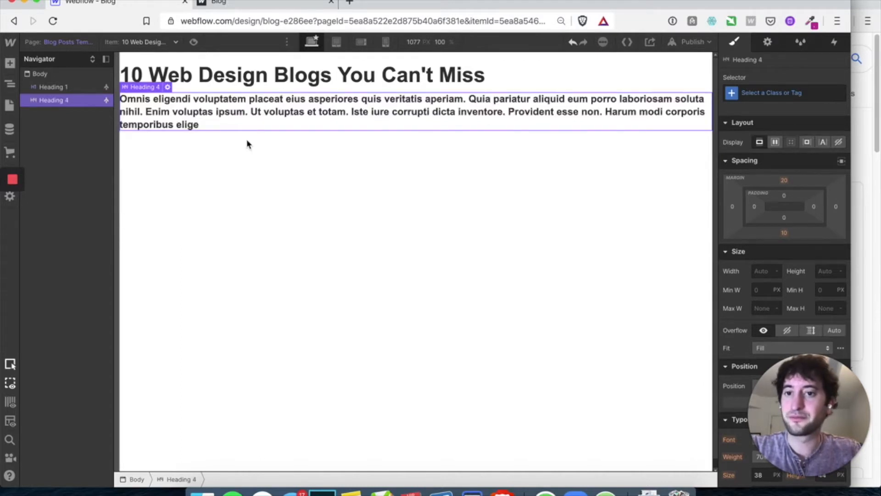
Add a Rich Text element below the summary and bind its content to the Post Body field
{"action": "left_click", "coordinate": [10, 62]}
{"action": "scroll", "coordinate": [78, 252], "scroll_direction": "down", "scroll_amount": 5}
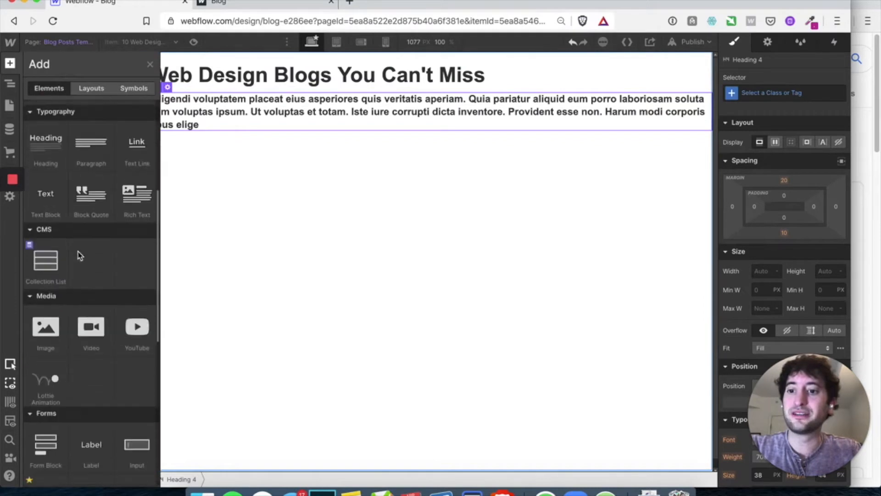
{"action": "scroll", "coordinate": [77, 260], "scroll_direction": "up", "scroll_amount": 5}
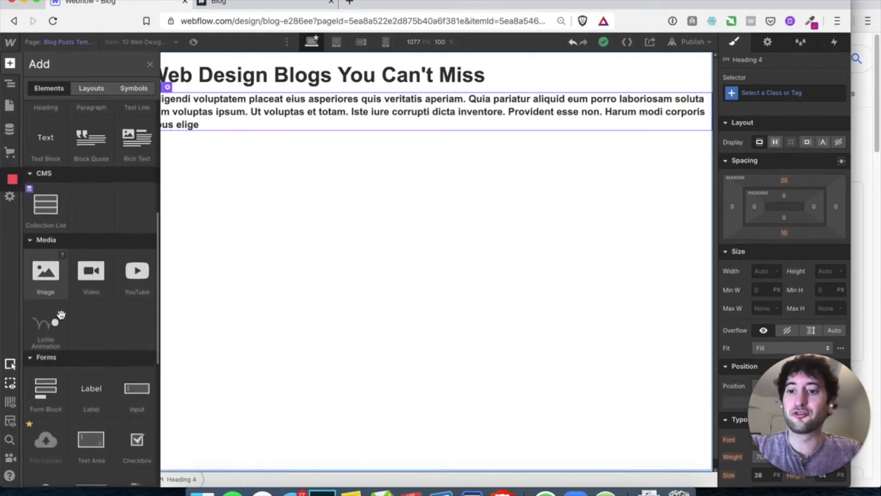
{"action": "scroll", "coordinate": [60, 313], "scroll_direction": "down", "scroll_amount": 2}
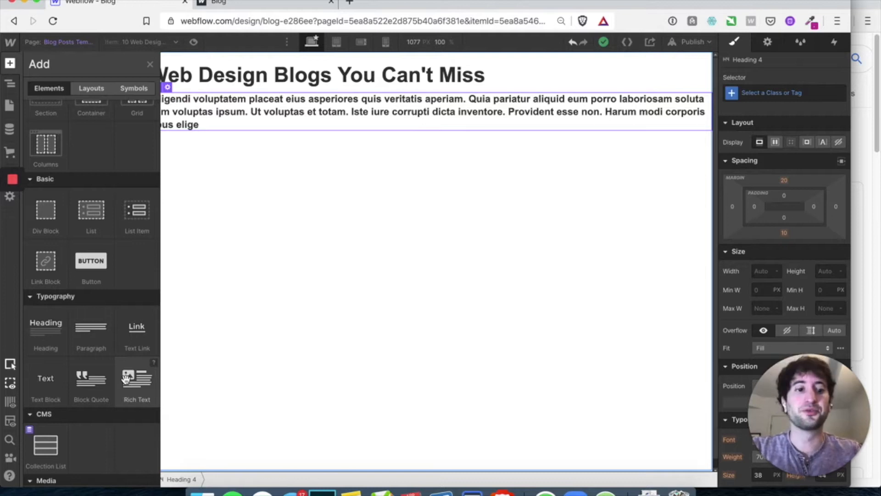
{"action": "left_click_drag", "start_coordinate": [127, 379], "coordinate": [271, 214]}
{"action": "scroll", "coordinate": [201, 220], "scroll_direction": "down", "scroll_amount": 1}
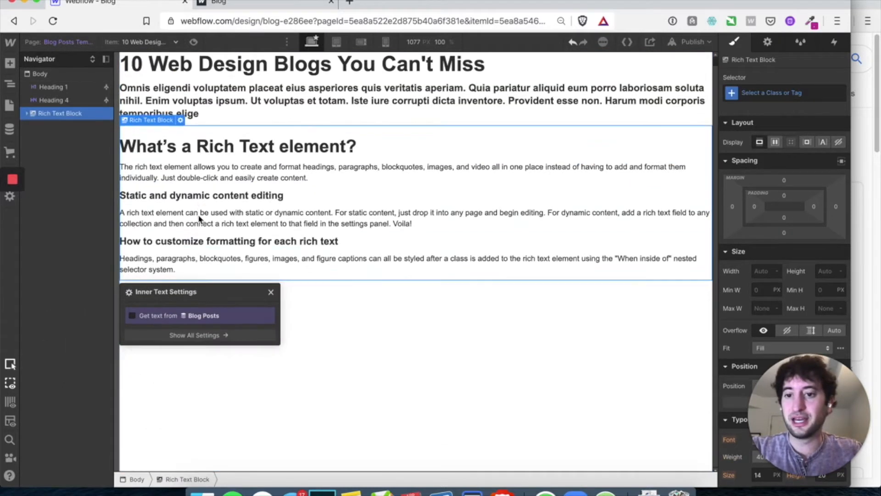
{"action": "left_click", "coordinate": [147, 319]}
{"action": "left_click", "coordinate": [147, 328]}
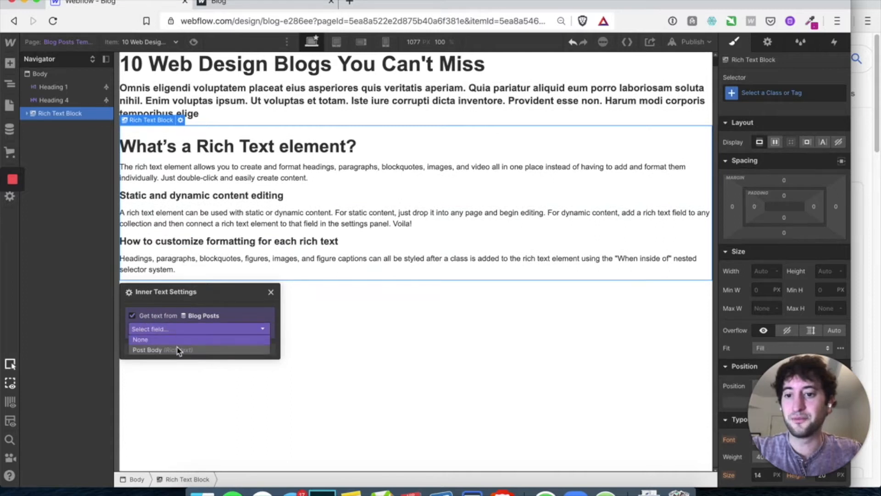
{"action": "left_click", "coordinate": [178, 350]}
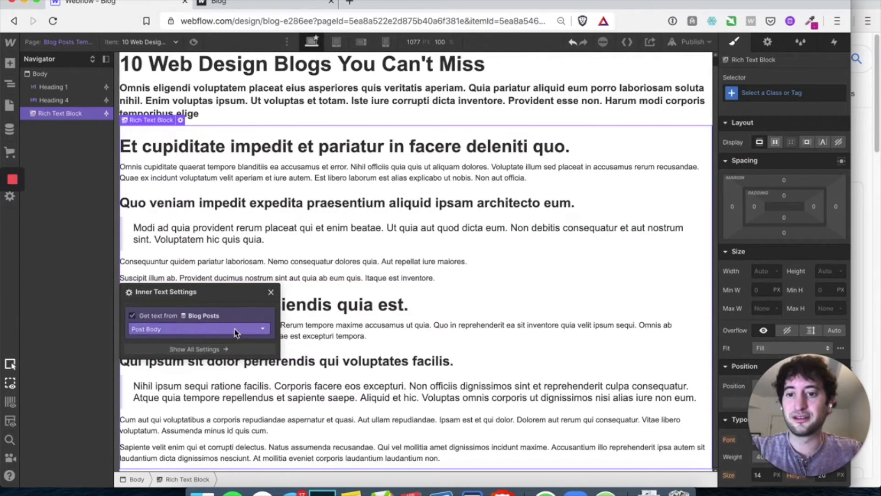
{"action": "left_click", "coordinate": [271, 294]}
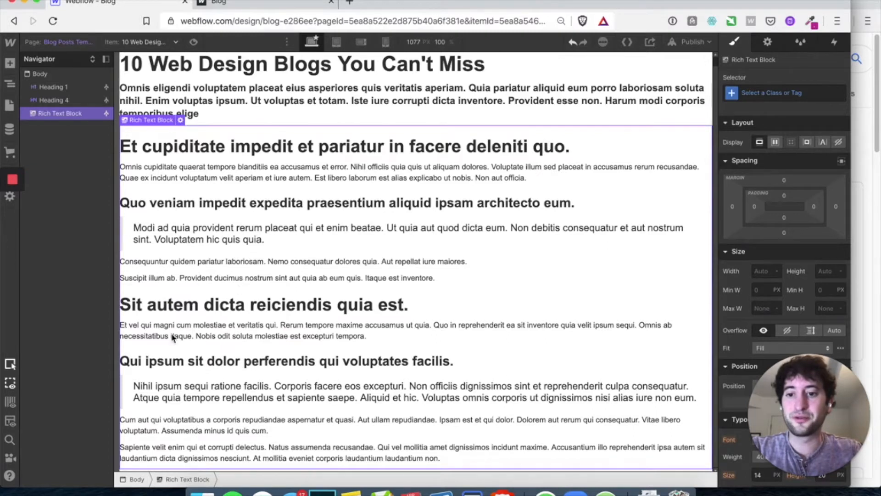
Insert a text block between the title and summary, bound to the Published On field in the "April 28, 2020" date format
{"action": "scroll", "coordinate": [173, 338], "scroll_direction": "up", "scroll_amount": 1}
{"action": "scroll", "coordinate": [327, 340], "scroll_direction": "down", "scroll_amount": 1}
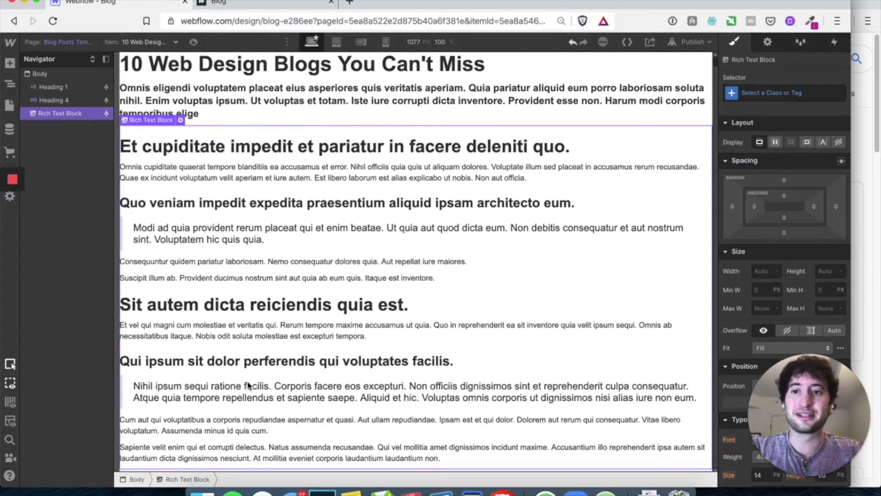
{"action": "scroll", "coordinate": [342, 224], "scroll_direction": "up", "scroll_amount": 1}
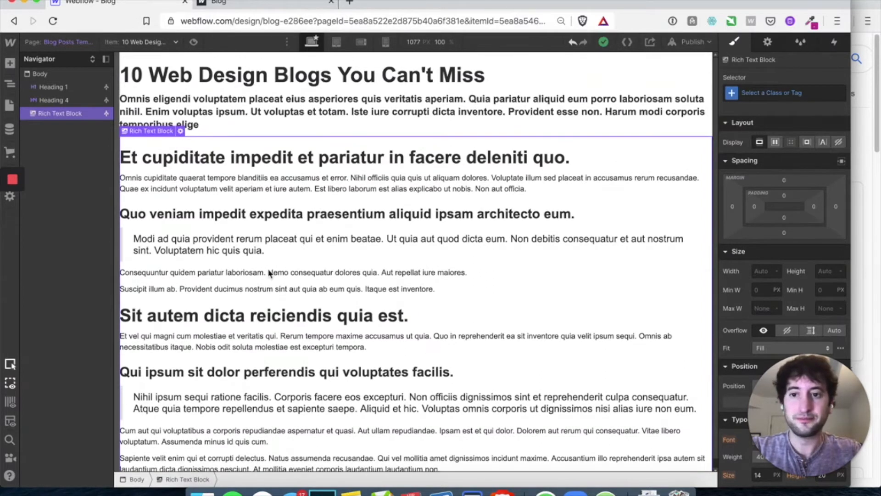
{"action": "left_click", "coordinate": [9, 63]}
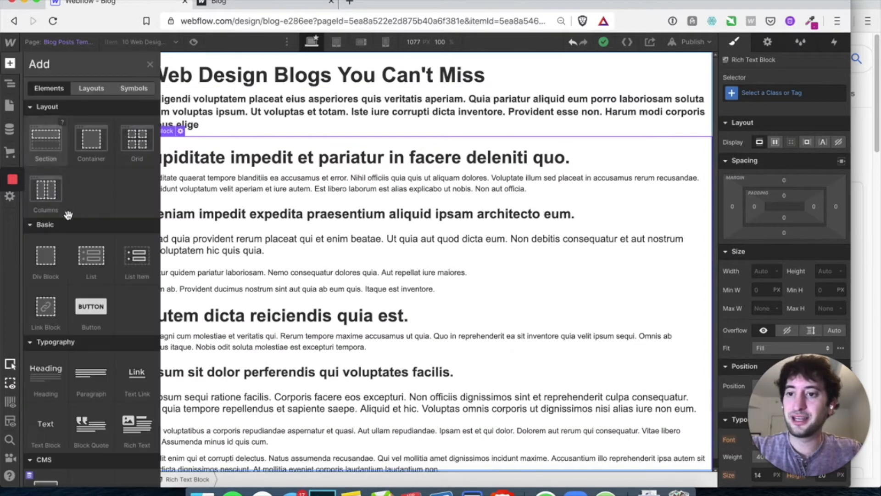
{"action": "left_click_drag", "start_coordinate": [45, 428], "coordinate": [197, 82]}
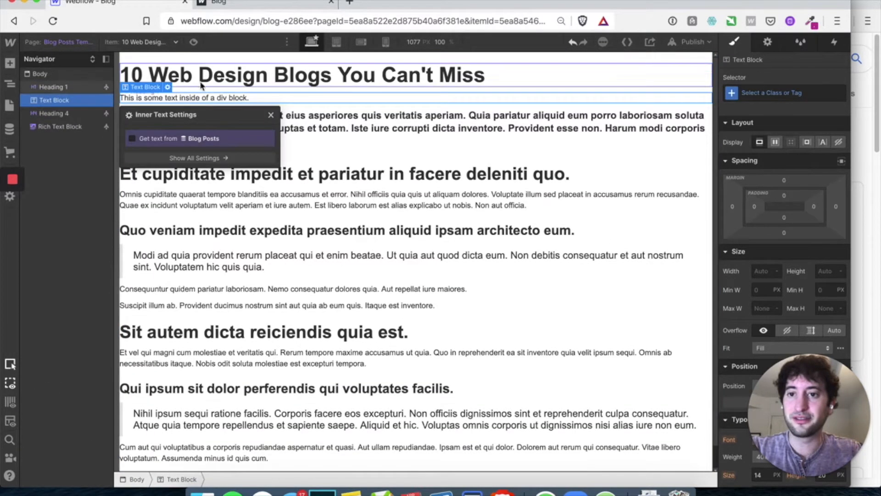
{"action": "left_click", "coordinate": [132, 138]}
{"action": "left_click", "coordinate": [152, 152]}
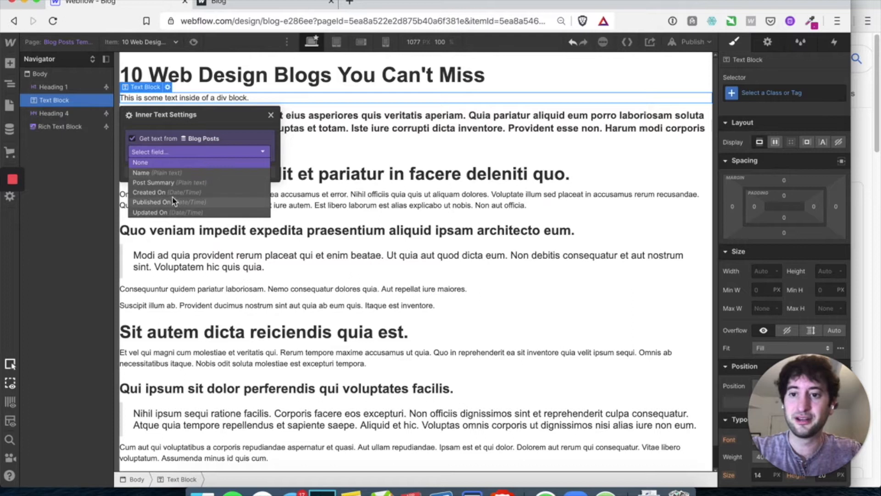
{"action": "left_click", "coordinate": [178, 202]}
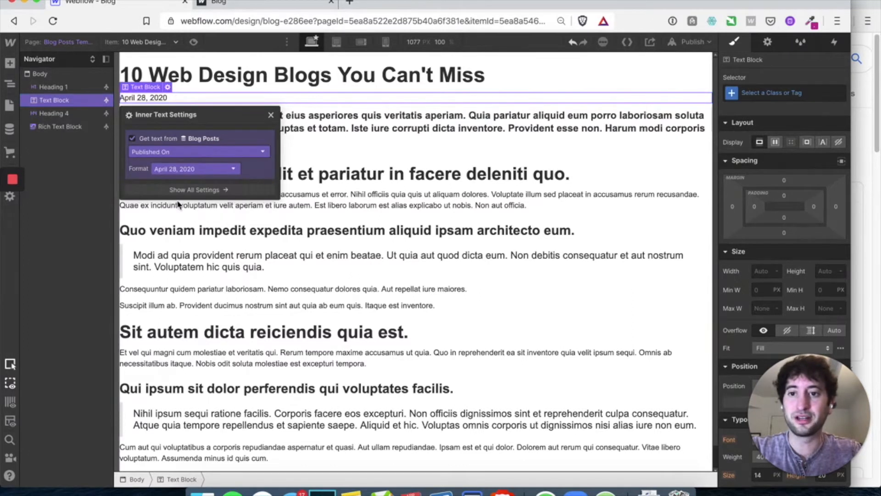
{"action": "left_click", "coordinate": [183, 170]}
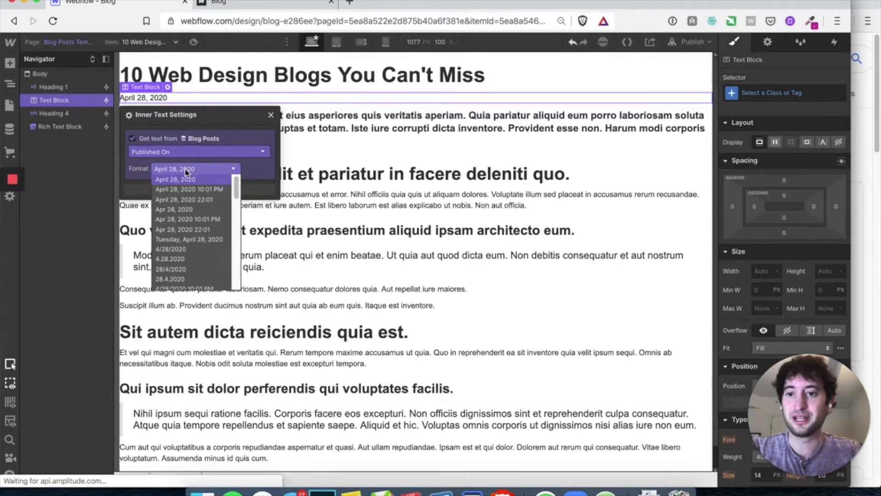
{"action": "left_click", "coordinate": [186, 180]}
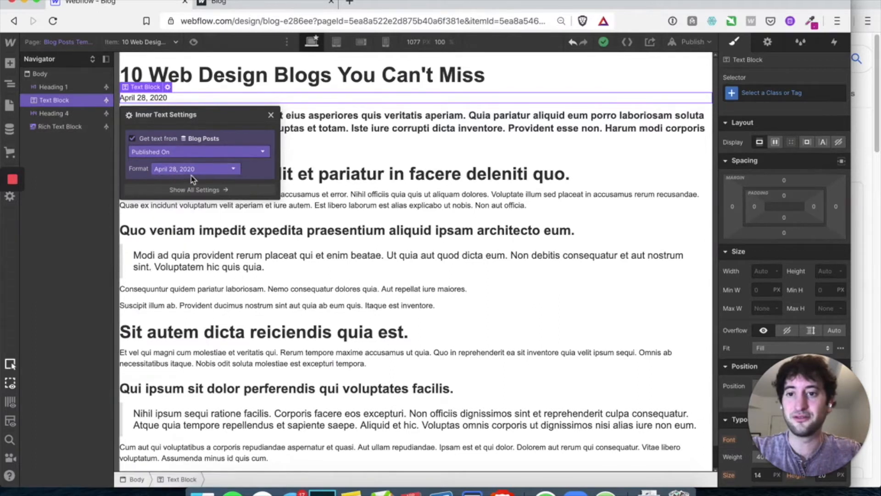
{"action": "left_click", "coordinate": [272, 116]}
{"action": "scroll", "coordinate": [308, 156], "scroll_direction": "down", "scroll_amount": 1}
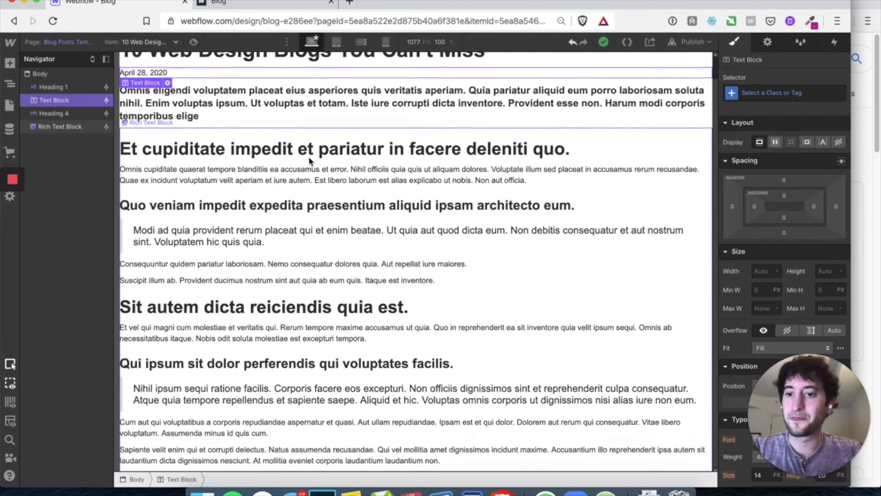
Add a Section at the start of the template page and nest the title, date, summary and rich text body inside it
{"action": "scroll", "coordinate": [309, 156], "scroll_direction": "up", "scroll_amount": 1}
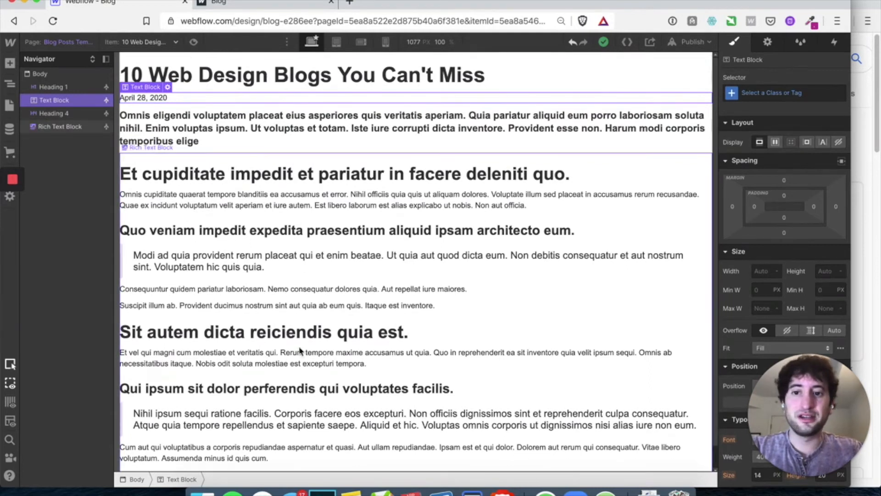
{"action": "left_click", "coordinate": [11, 65]}
{"action": "left_click", "coordinate": [58, 144]}
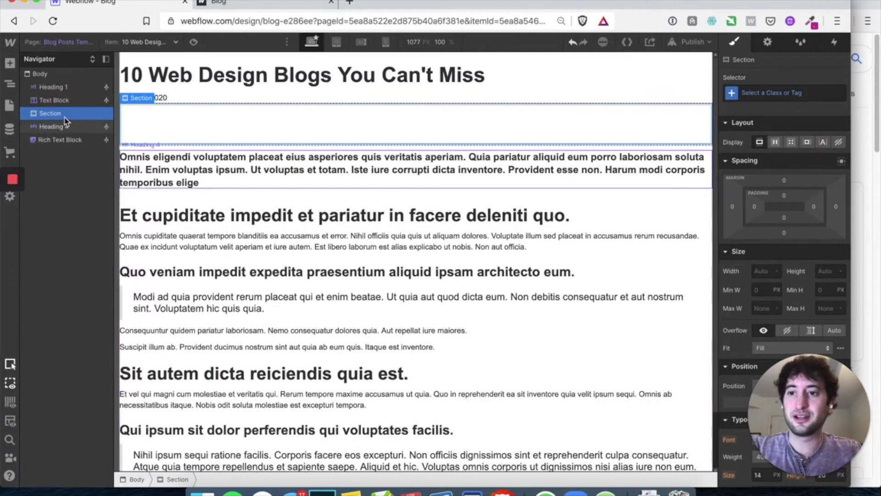
{"action": "left_click_drag", "start_coordinate": [65, 119], "coordinate": [68, 88]}
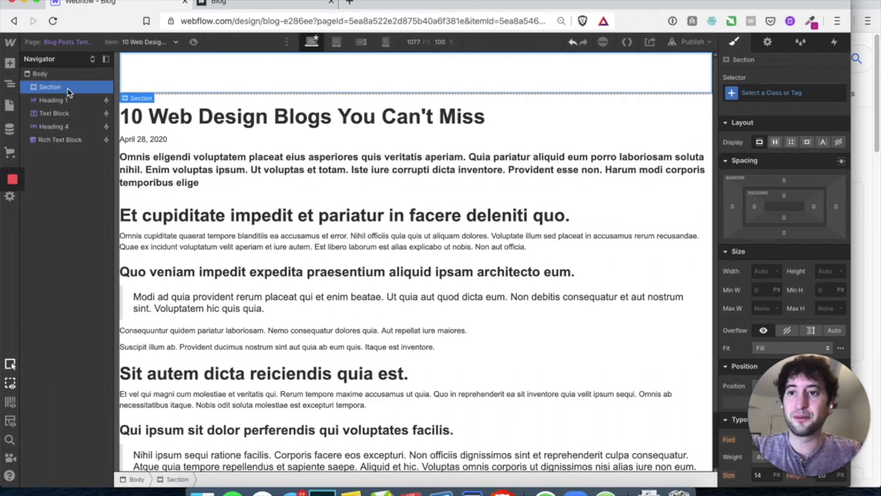
{"action": "left_click_drag", "start_coordinate": [65, 100], "coordinate": [66, 139]}
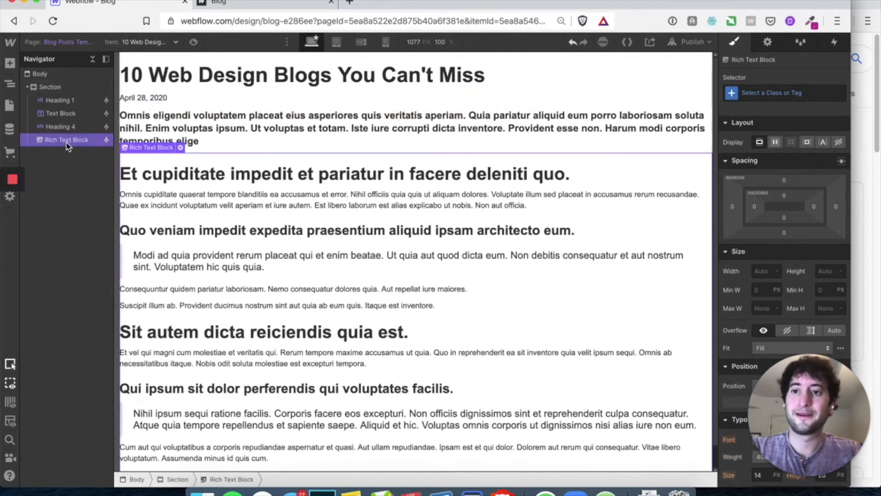
Apply the existing Padding Section class to the new section around the post content
{"action": "left_click", "coordinate": [51, 87]}
{"action": "left_click", "coordinate": [777, 93]}
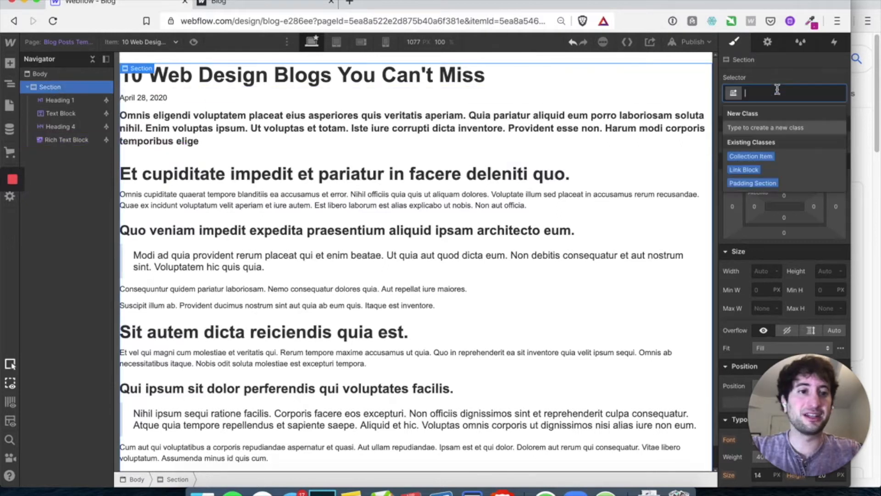
{"action": "left_click", "coordinate": [776, 183]}
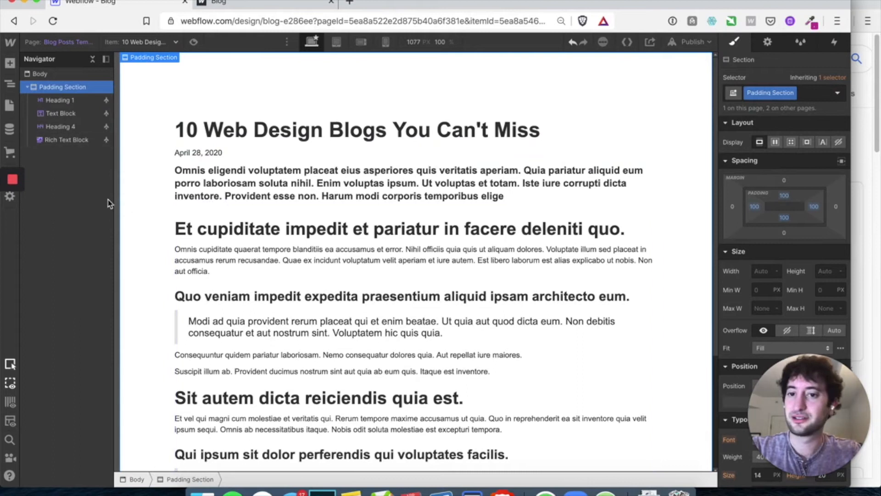
{"action": "scroll", "coordinate": [295, 256], "scroll_direction": "down", "scroll_amount": 3}
{"action": "scroll", "coordinate": [295, 256], "scroll_direction": "up", "scroll_amount": 3}
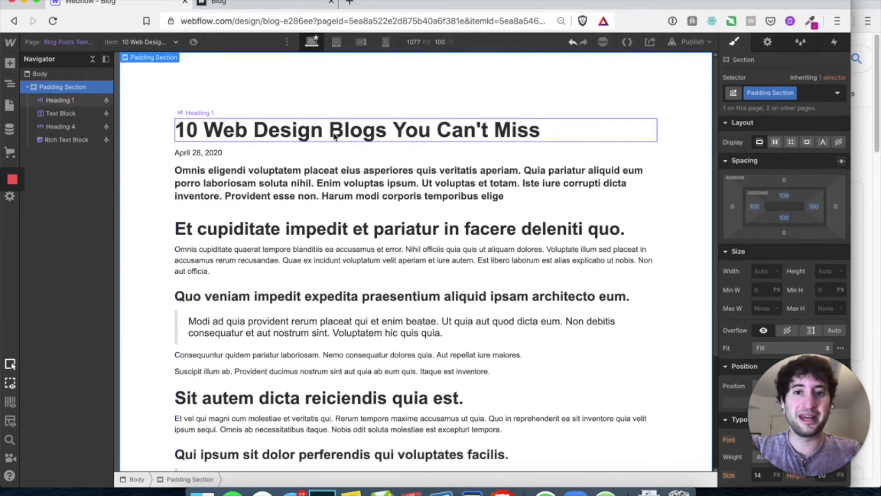
{"action": "scroll", "coordinate": [305, 134], "scroll_direction": "down", "scroll_amount": 3}
{"action": "scroll", "coordinate": [334, 137], "scroll_direction": "up", "scroll_amount": 3}
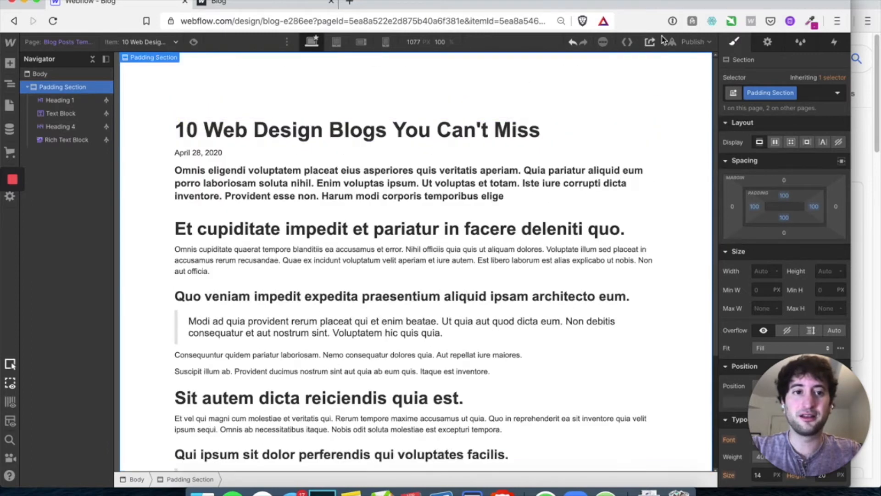
Publish the site to blog-e286ee.webflow.io and reload the live blog page at its Blog Posts list
{"action": "left_click", "coordinate": [691, 42]}
{"action": "left_click", "coordinate": [662, 178]}
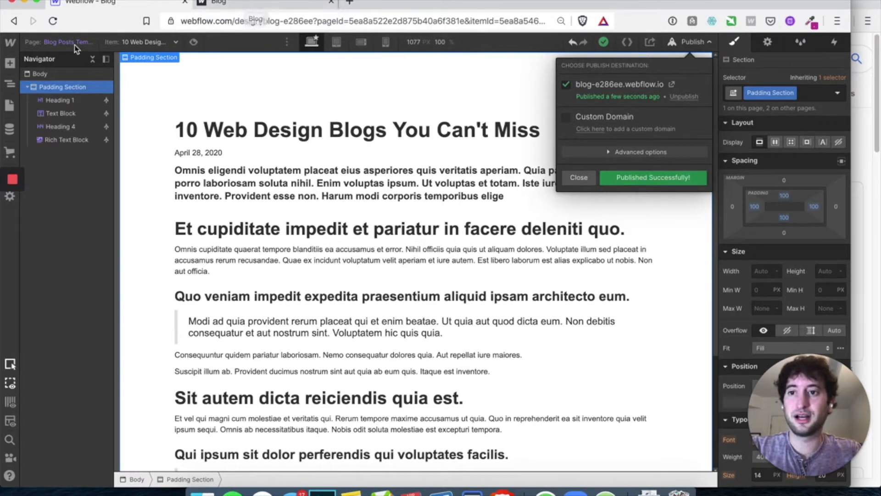
{"action": "left_click", "coordinate": [247, 6]}
{"action": "key", "text": "super+r"}
{"action": "scroll", "coordinate": [269, 136], "scroll_direction": "down", "scroll_amount": 5}
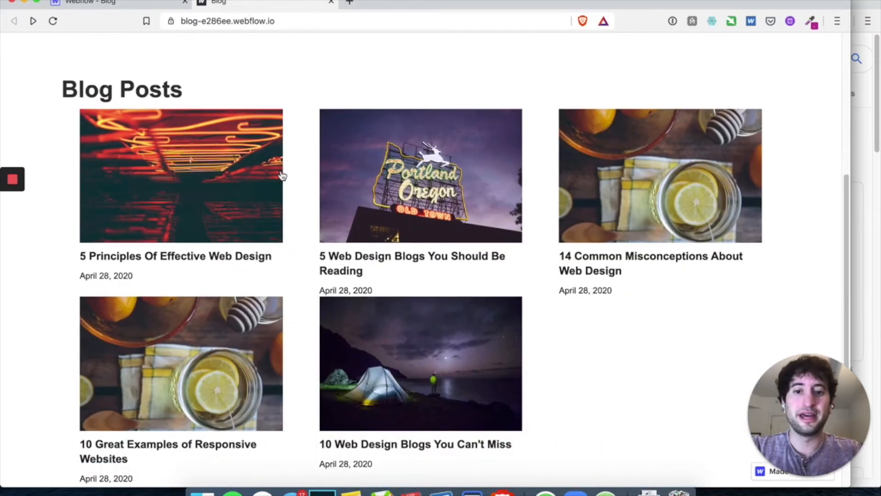
Open the live post "5 Web Design Blogs You Should Be Reading", review its layout and return to the post list
{"action": "scroll", "coordinate": [283, 176], "scroll_direction": "down", "scroll_amount": 2}
{"action": "left_click", "coordinate": [453, 144]}
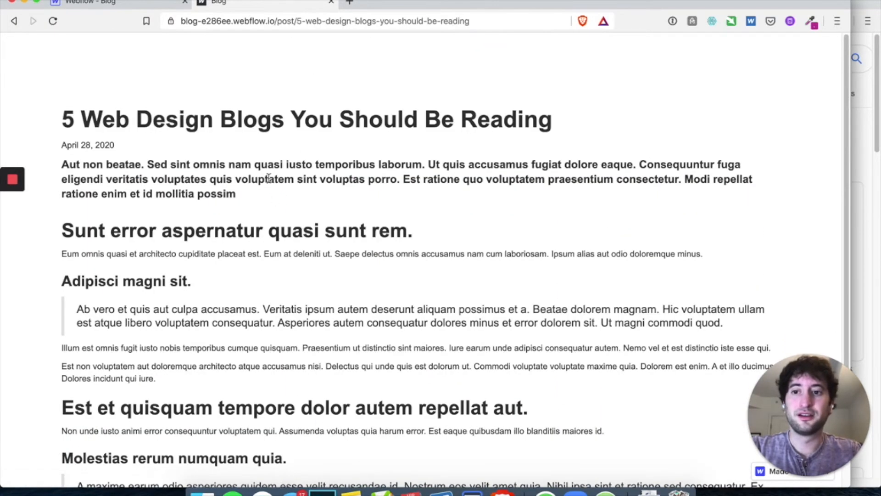
{"action": "scroll", "coordinate": [243, 197], "scroll_direction": "down", "scroll_amount": 4}
{"action": "scroll", "coordinate": [275, 183], "scroll_direction": "up", "scroll_amount": 4}
{"action": "scroll", "coordinate": [291, 182], "scroll_direction": "left", "scroll_amount": 3}
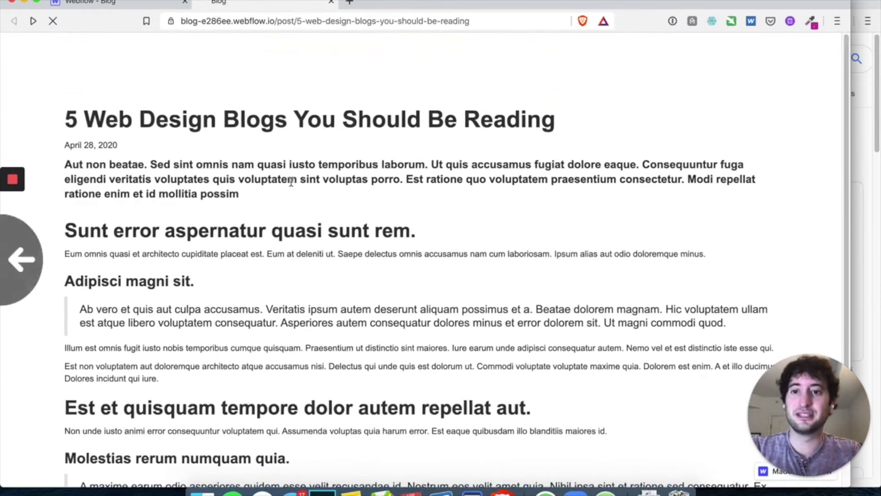
Open the live post "10 Web Design Blogs You Can't Miss" and review its title, date, summary and body
{"action": "left_click", "coordinate": [446, 336]}
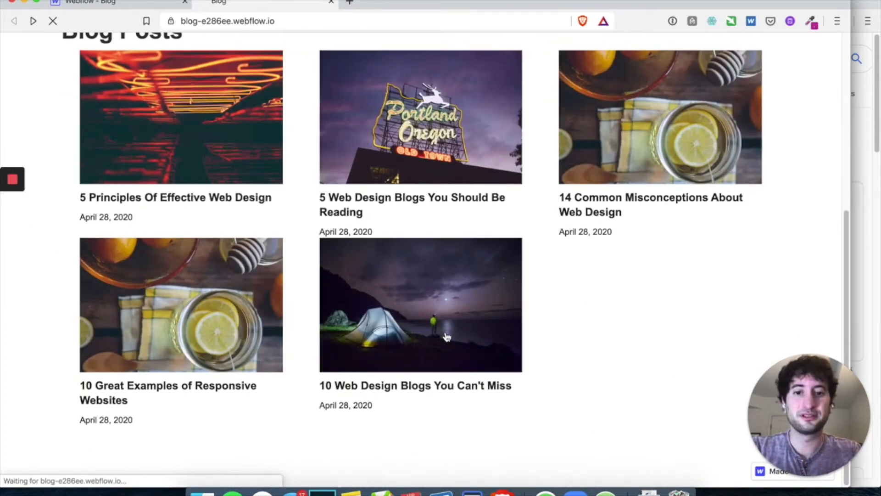
{"action": "scroll", "coordinate": [448, 337], "scroll_direction": "up", "scroll_amount": 3}
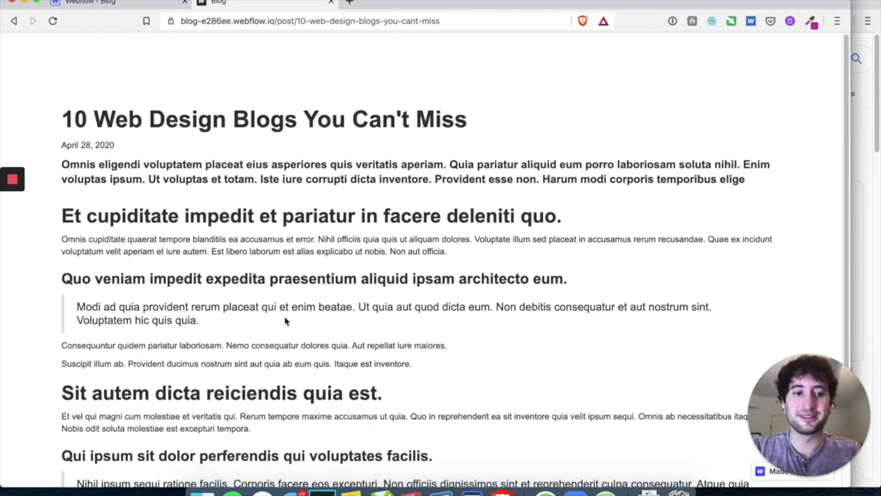
{"action": "scroll", "coordinate": [285, 321], "scroll_direction": "down", "scroll_amount": 3}
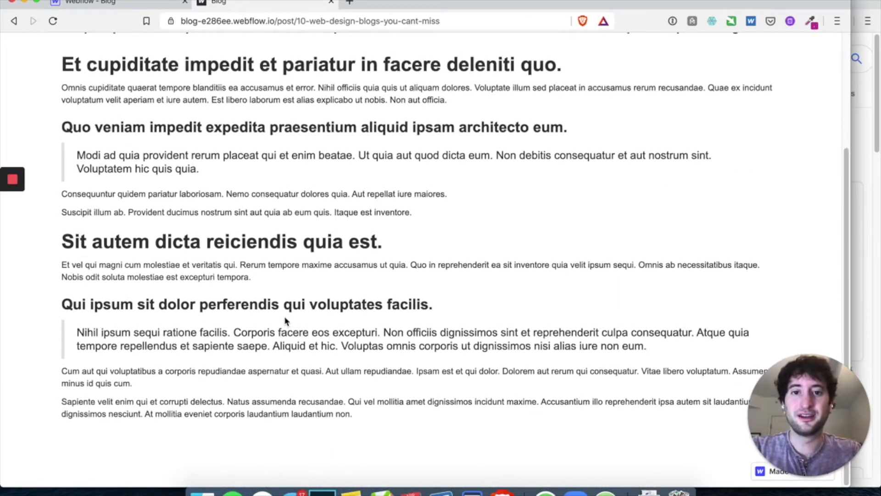
{"action": "scroll", "coordinate": [285, 321], "scroll_direction": "up", "scroll_amount": 3}
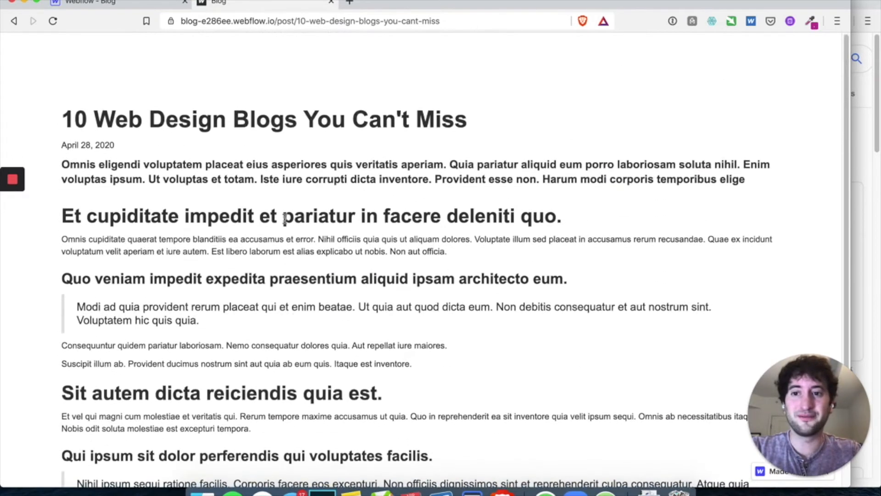
{"action": "scroll", "coordinate": [285, 217], "scroll_direction": "down", "scroll_amount": 3}
{"action": "scroll", "coordinate": [275, 190], "scroll_direction": "up", "scroll_amount": 3}
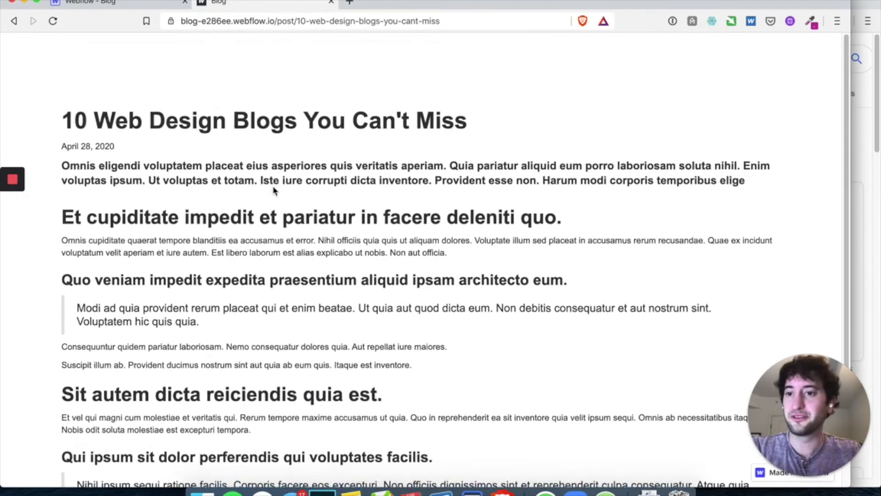
{"action": "scroll", "coordinate": [274, 190], "scroll_direction": "left", "scroll_amount": 3}
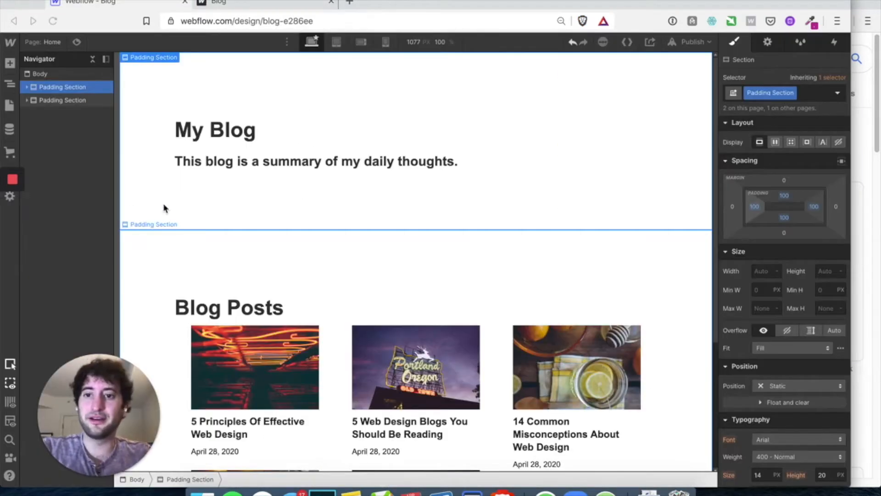
Insert the prebuilt Sticky Nav layout above the first Padding Section on the Home page and check how it behaves while scrolling
{"action": "left_click", "coordinate": [11, 64]}
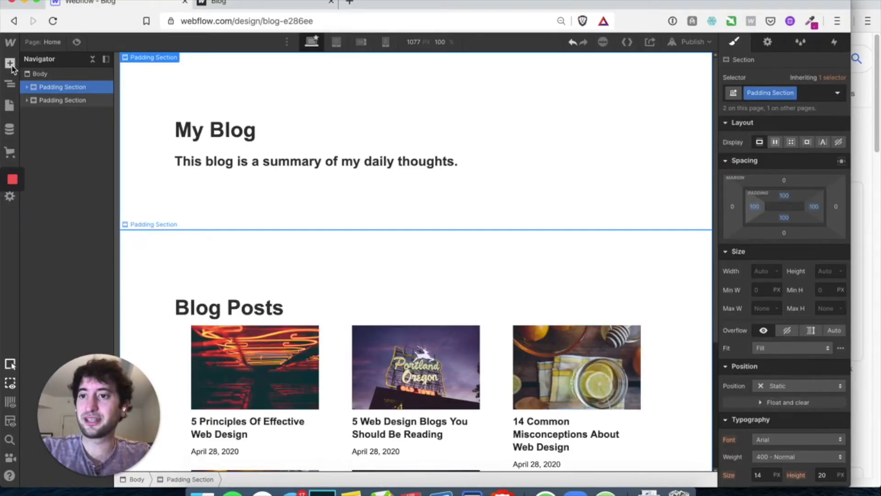
{"action": "left_click", "coordinate": [11, 66]}
{"action": "scroll", "coordinate": [72, 230], "scroll_direction": "down", "scroll_amount": 2}
{"action": "scroll", "coordinate": [73, 228], "scroll_direction": "up", "scroll_amount": 2}
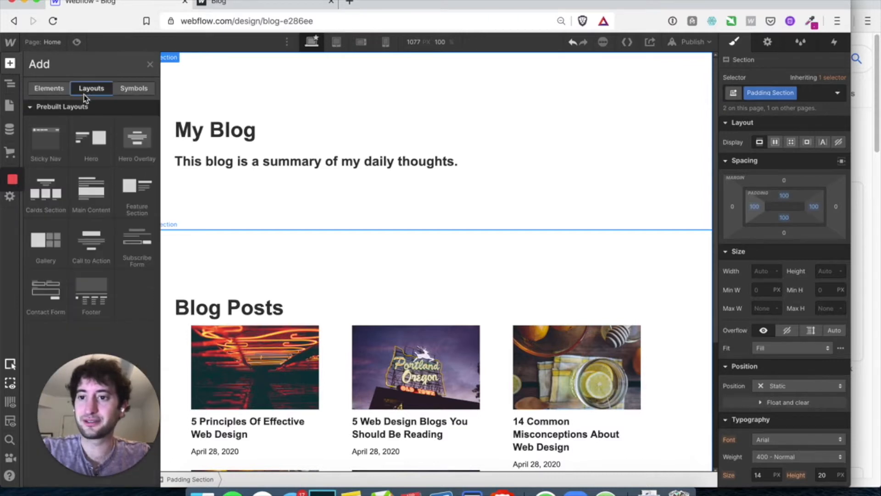
{"action": "mouse_move", "coordinate": [46, 147]}
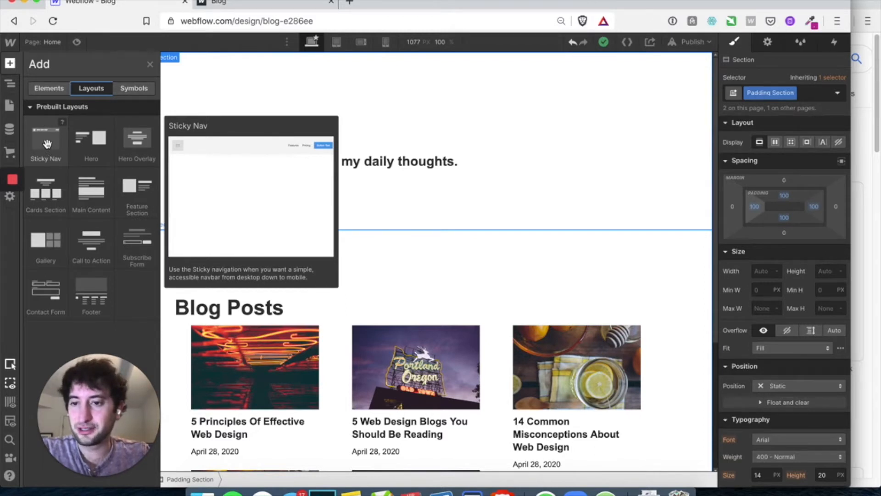
{"action": "left_click_drag", "start_coordinate": [48, 144], "coordinate": [65, 87]}
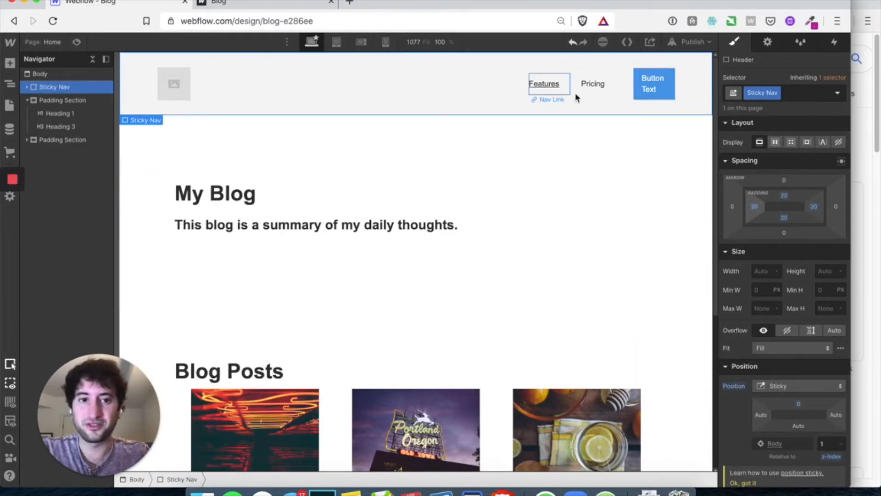
{"action": "scroll", "coordinate": [325, 226], "scroll_direction": "down", "scroll_amount": 5}
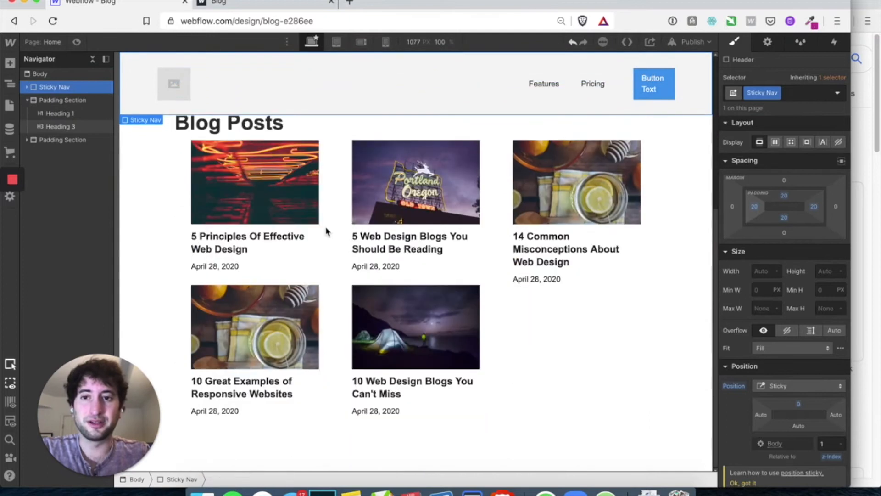
{"action": "scroll", "coordinate": [326, 230], "scroll_direction": "up", "scroll_amount": 5}
{"action": "scroll", "coordinate": [326, 230], "scroll_direction": "down", "scroll_amount": 5}
{"action": "scroll", "coordinate": [322, 227], "scroll_direction": "up", "scroll_amount": 5}
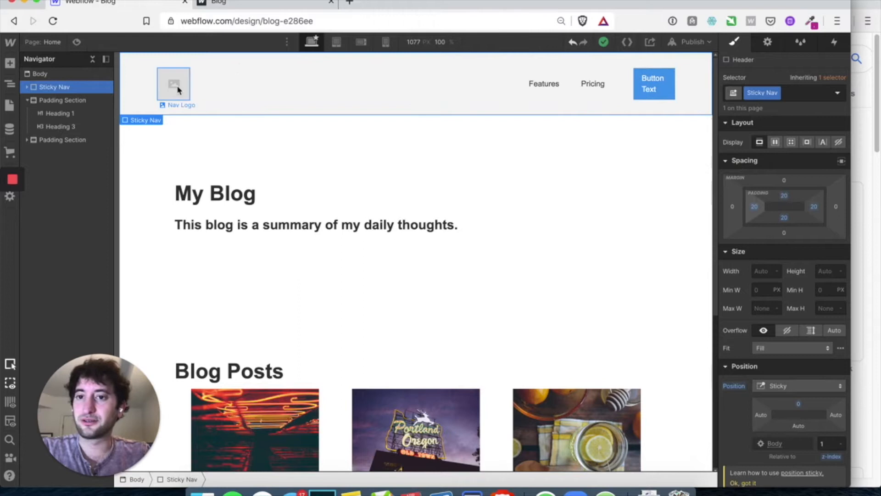
Create a symbol named "Navbar" from the Sticky Nav and leave symbol editing
{"action": "left_click", "coordinate": [27, 88]}
{"action": "left_click", "coordinate": [27, 88]}
{"action": "left_click", "coordinate": [10, 64]}
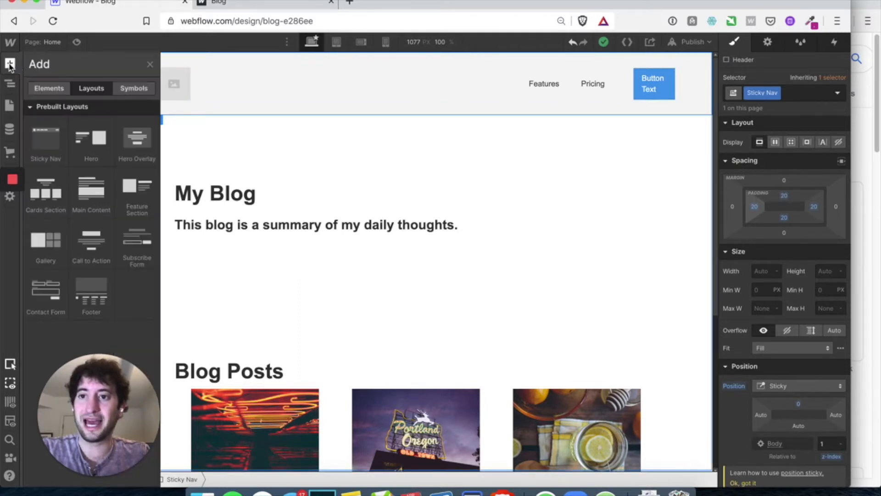
{"action": "left_click", "coordinate": [135, 90]}
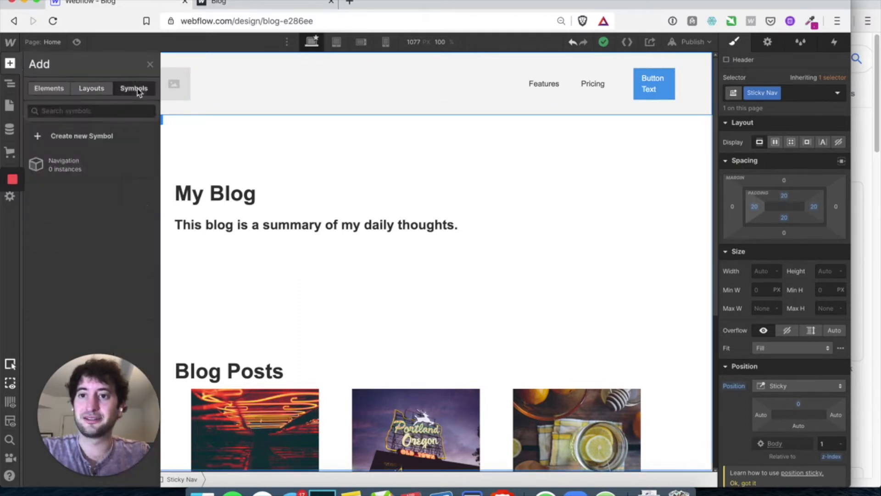
{"action": "left_click", "coordinate": [72, 138]}
{"action": "type", "text": "Navbar"}
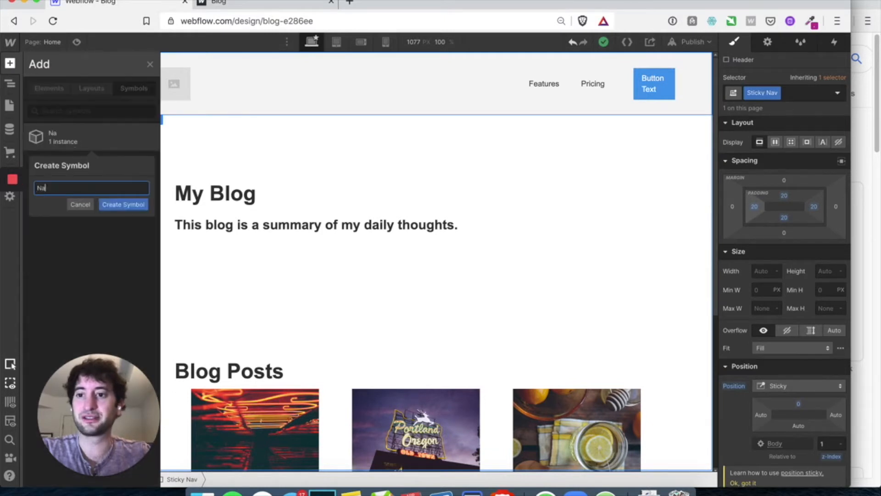
{"action": "left_click", "coordinate": [124, 204]}
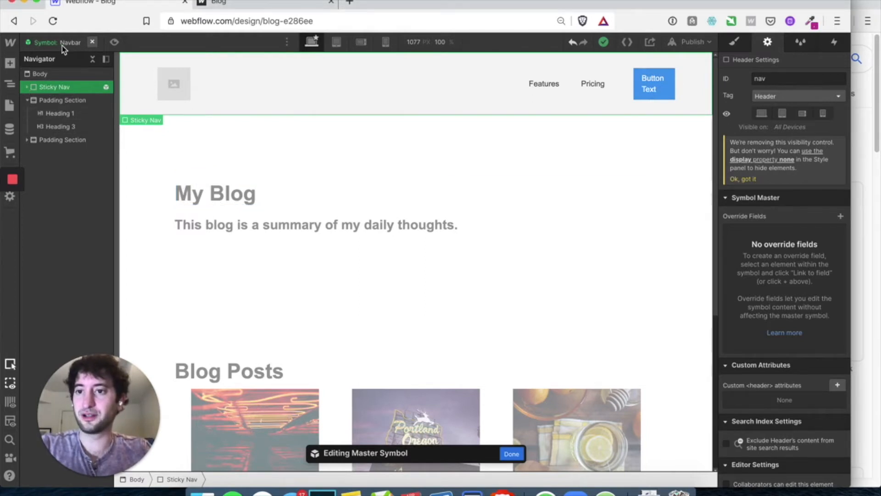
{"action": "left_click", "coordinate": [93, 42]}
Open the Blog Posts Template page and place the Navbar symbol above its Padding Section
{"action": "key", "text": "p"}
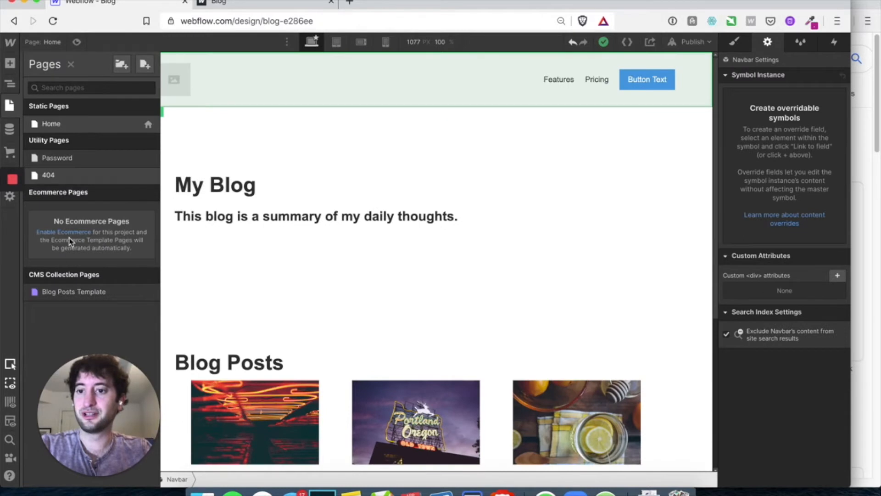
{"action": "left_click", "coordinate": [68, 294]}
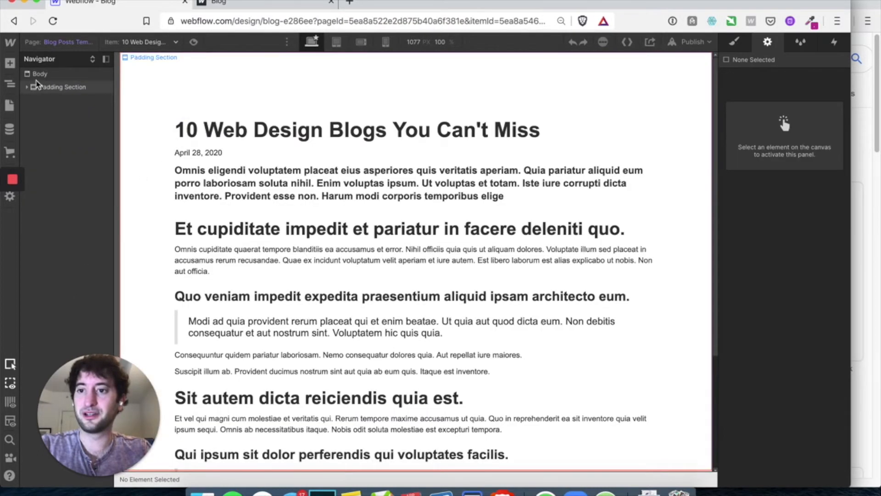
{"action": "left_click", "coordinate": [40, 75]}
{"action": "left_click", "coordinate": [10, 63]}
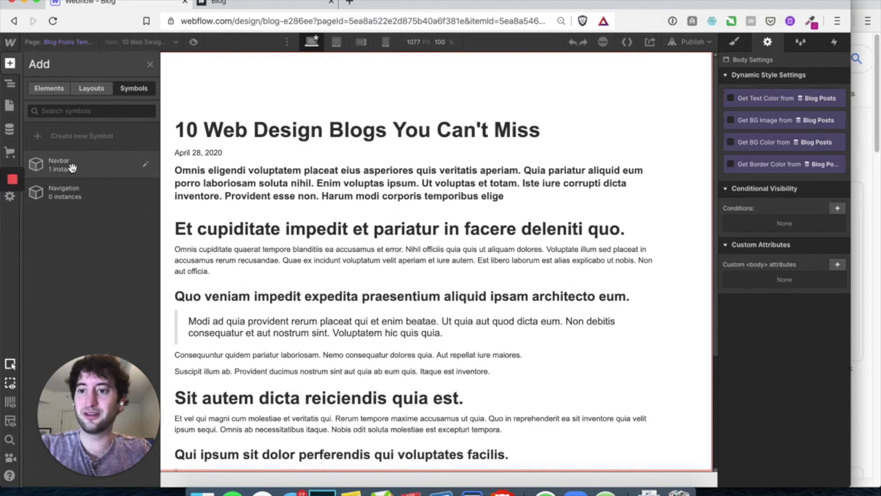
{"action": "left_click_drag", "start_coordinate": [72, 168], "coordinate": [59, 86]}
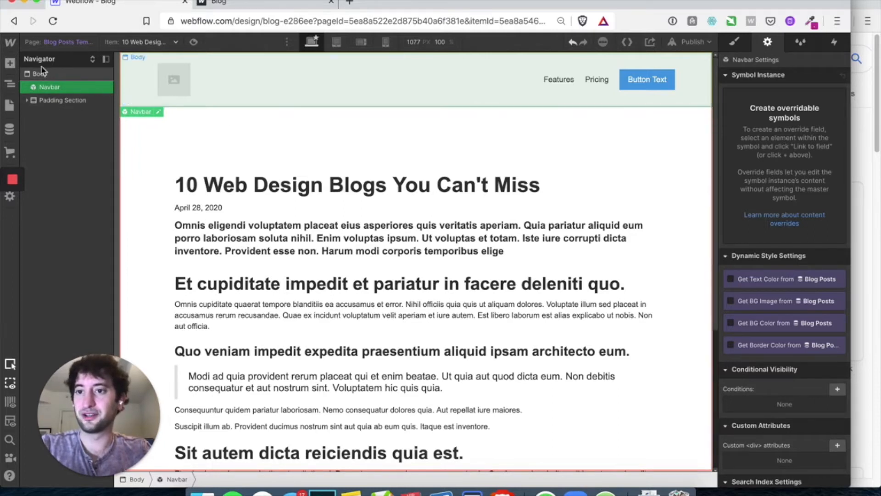
{"action": "left_click", "coordinate": [192, 142]}
Open the Home page, enter editing of the Navbar symbol and select the Nav Logo image inside its Nav Grid
{"action": "left_click", "coordinate": [70, 40]}
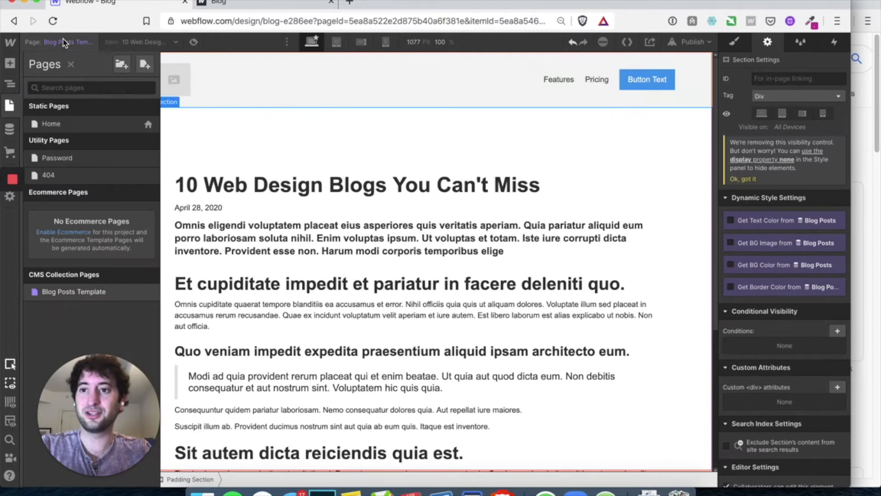
{"action": "left_click", "coordinate": [71, 125]}
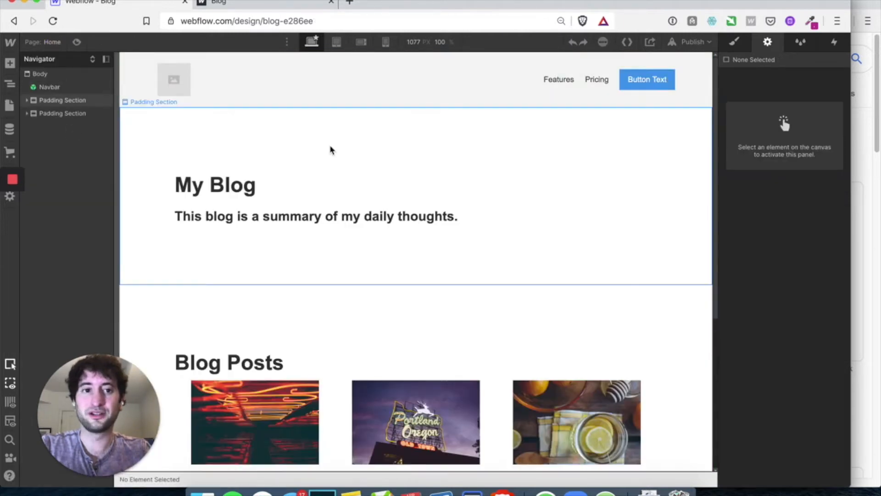
{"action": "double_click", "coordinate": [181, 88]}
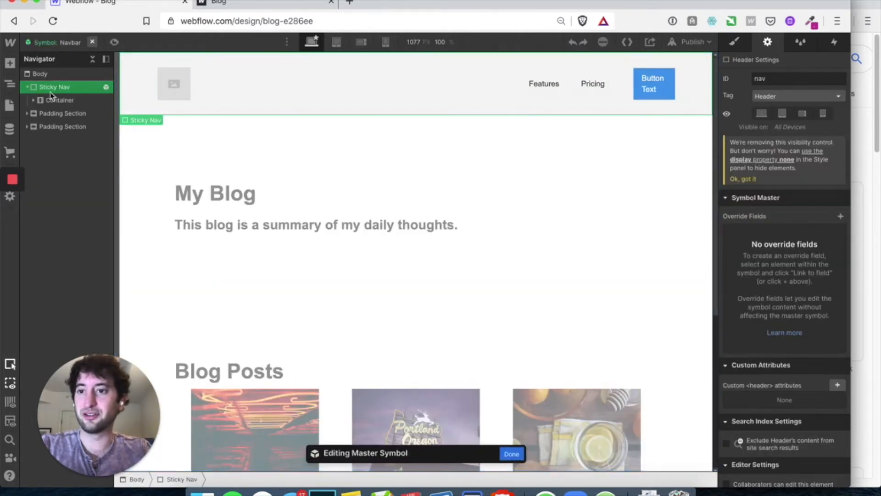
{"action": "left_click", "coordinate": [34, 101]}
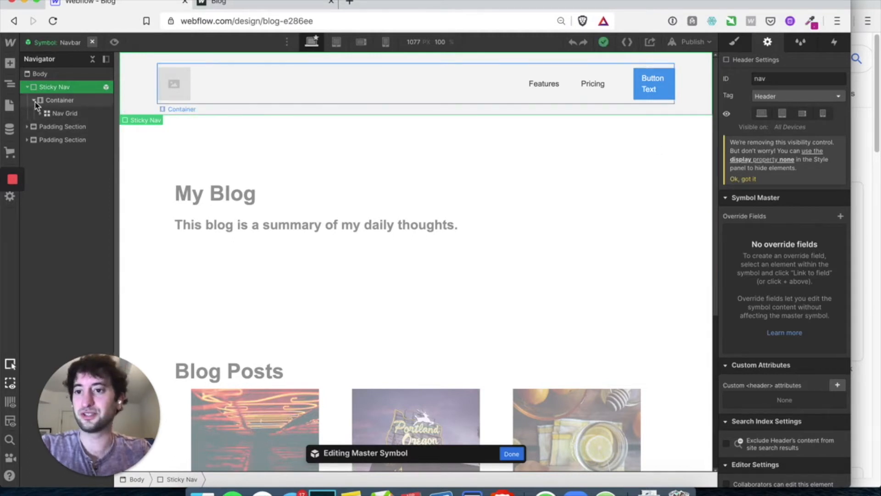
{"action": "left_click", "coordinate": [39, 114]}
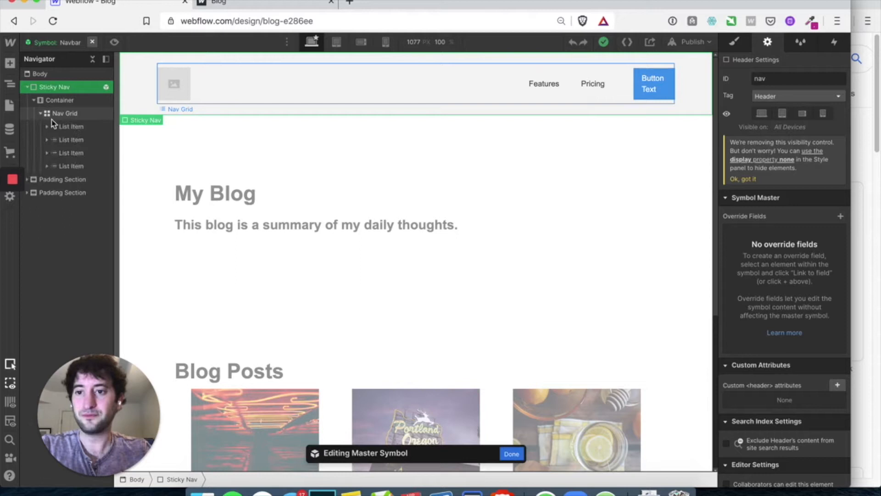
{"action": "left_click", "coordinate": [46, 127]}
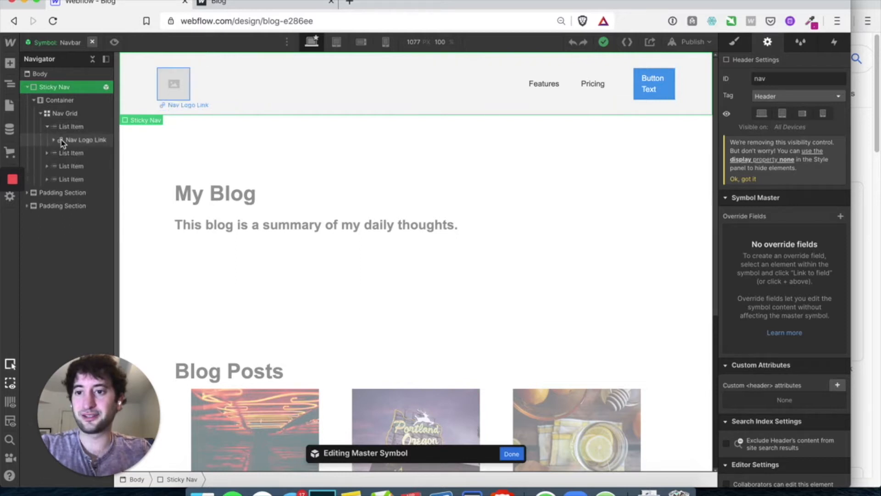
{"action": "left_click", "coordinate": [73, 139]}
{"action": "left_click", "coordinate": [53, 140]}
{"action": "left_click", "coordinate": [77, 155]}
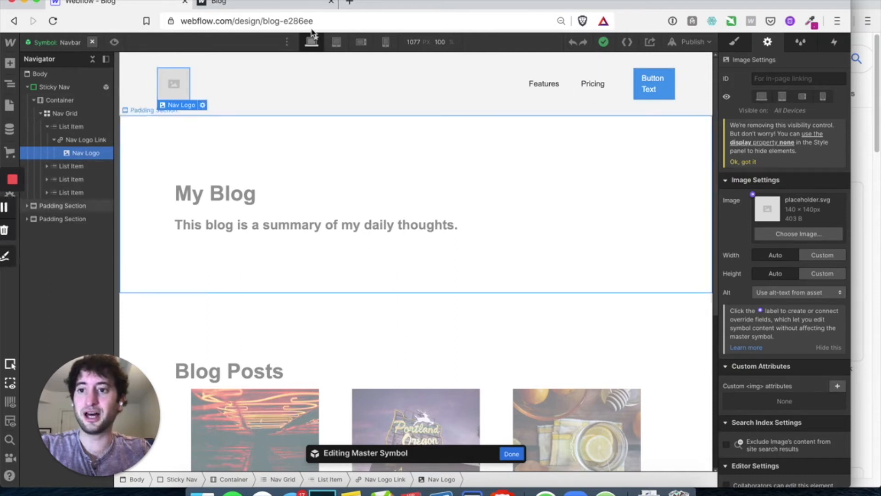
Search Google Images for "blog logo" and save the multicoloured BLOG logo to Downloads as the JPEG blogger-logo-624x357
{"action": "left_click", "coordinate": [348, 5]}
{"action": "type", "text": "blog logo"}
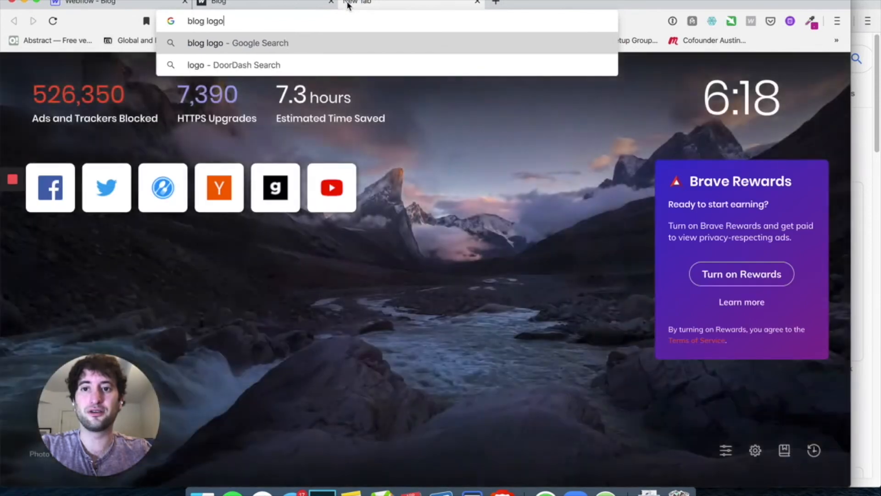
{"action": "key", "text": "Return"}
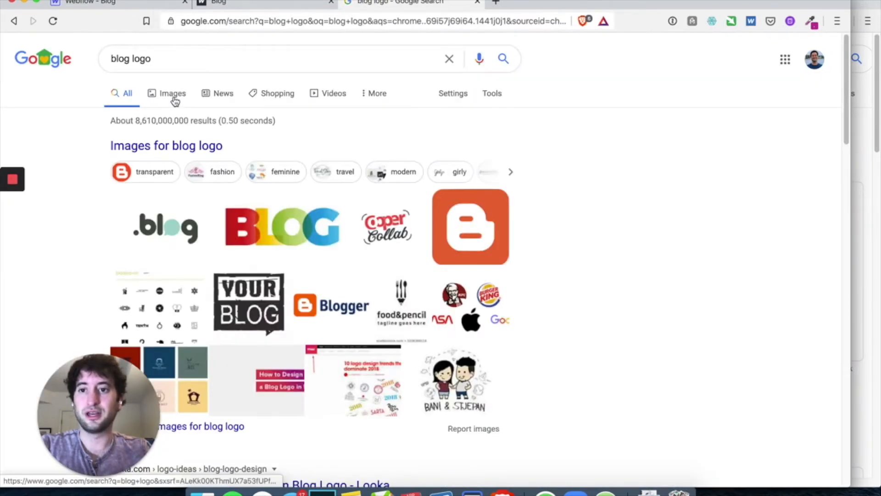
{"action": "left_click", "coordinate": [173, 95]}
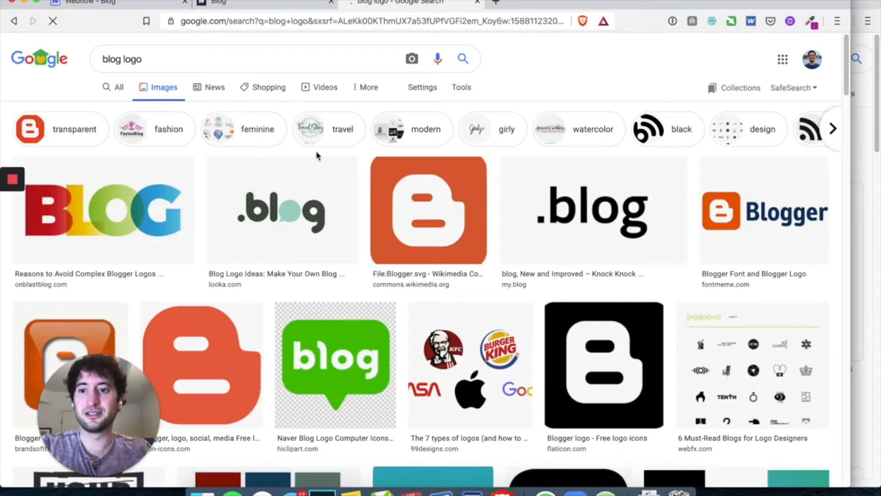
{"action": "left_click", "coordinate": [103, 211]}
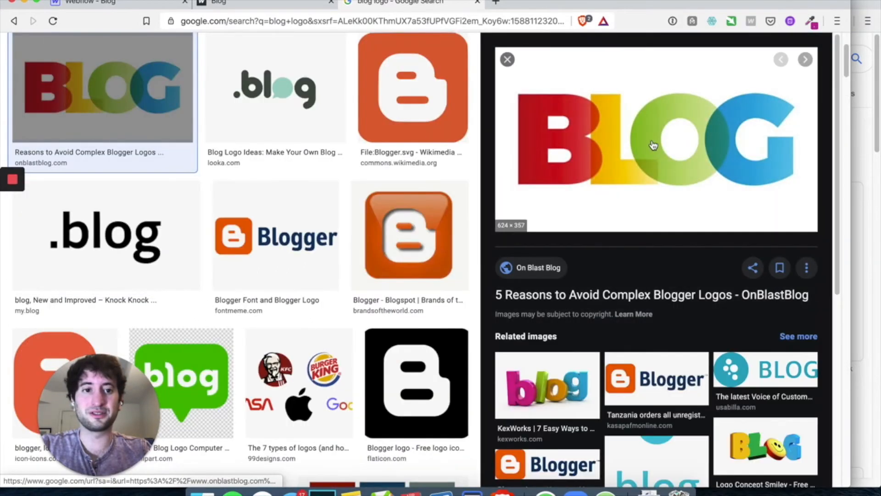
{"action": "right_click", "coordinate": [653, 144]}
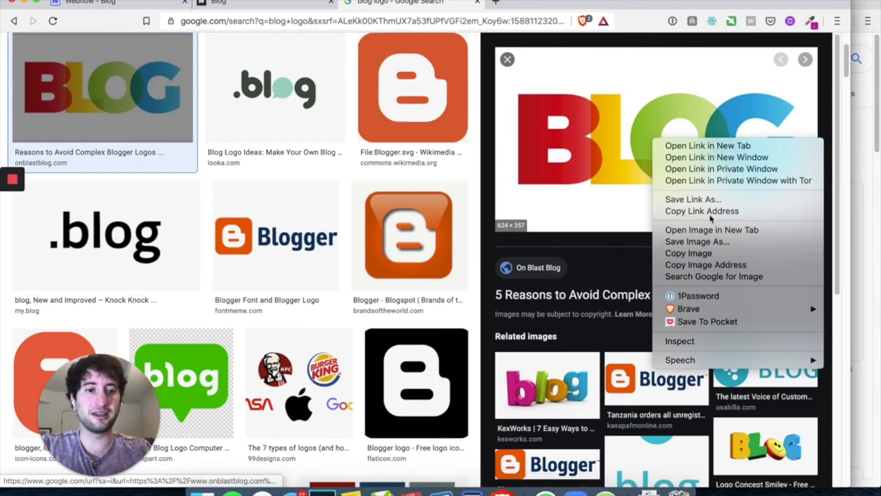
{"action": "left_click", "coordinate": [723, 242]}
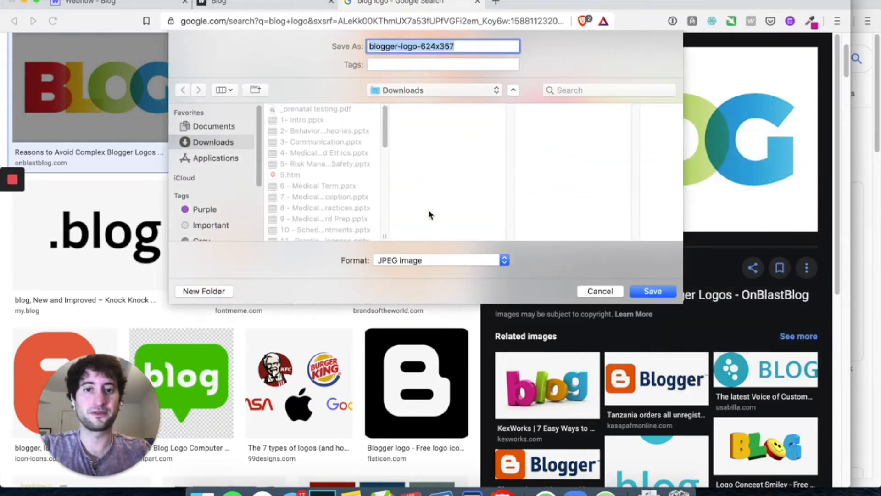
{"action": "key", "text": "Return"}
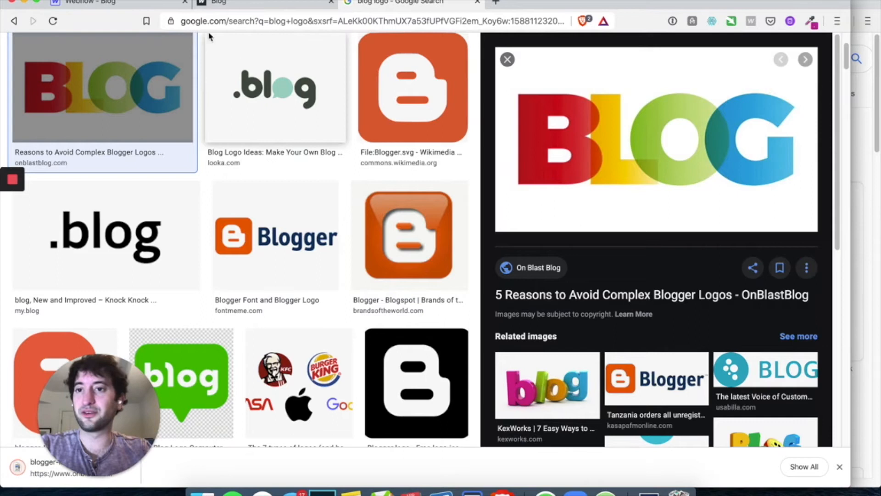
Return to the Webflow designer and upload the downloaded BLOG logo to the assets from the Nav Logo's image settings
{"action": "left_click", "coordinate": [231, 5]}
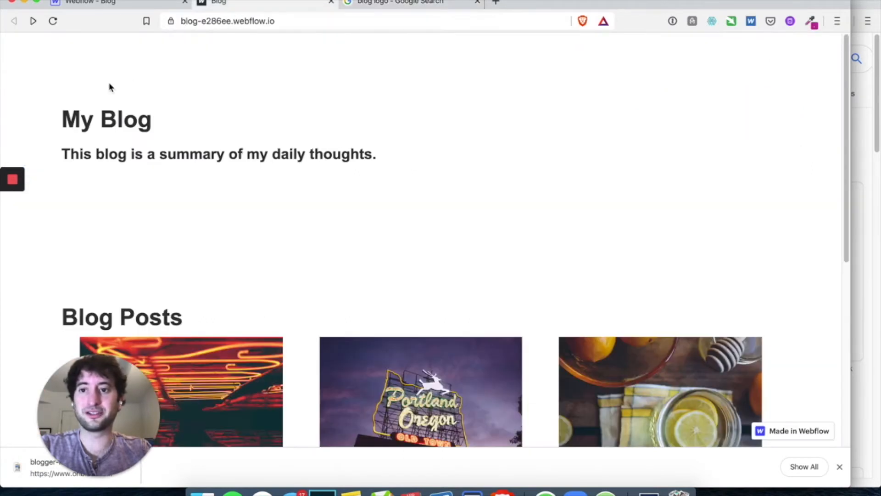
{"action": "left_click", "coordinate": [114, 4]}
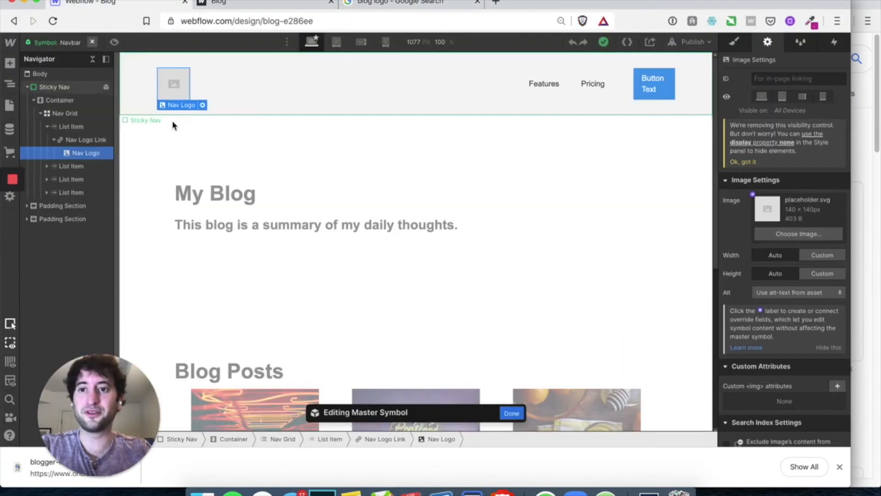
{"action": "left_click", "coordinate": [202, 106]}
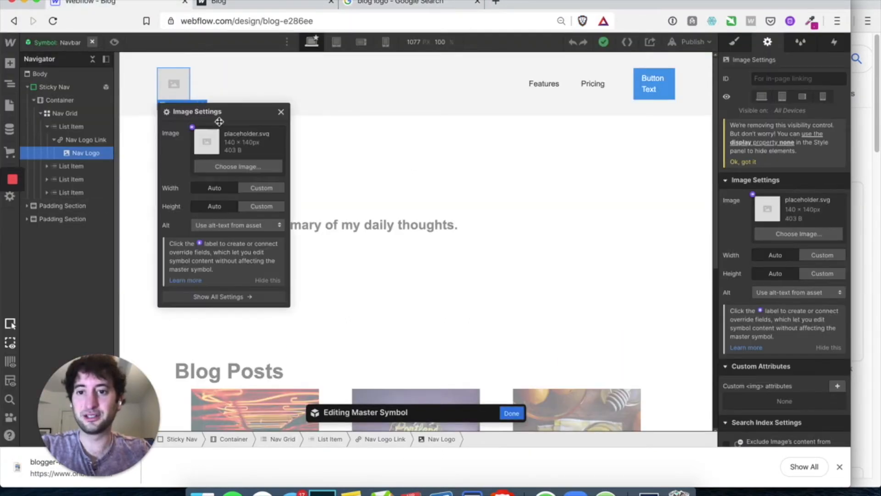
{"action": "left_click", "coordinate": [231, 167]}
{"action": "left_click", "coordinate": [128, 90]}
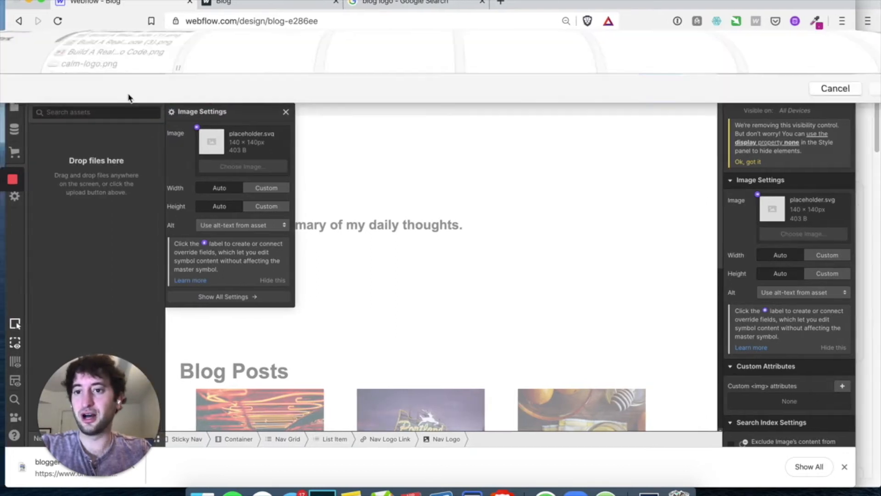
{"action": "left_click", "coordinate": [649, 491]}
{"action": "left_click_drag", "start_coordinate": [649, 472], "coordinate": [335, 223]}
{"action": "key", "text": "Return"}
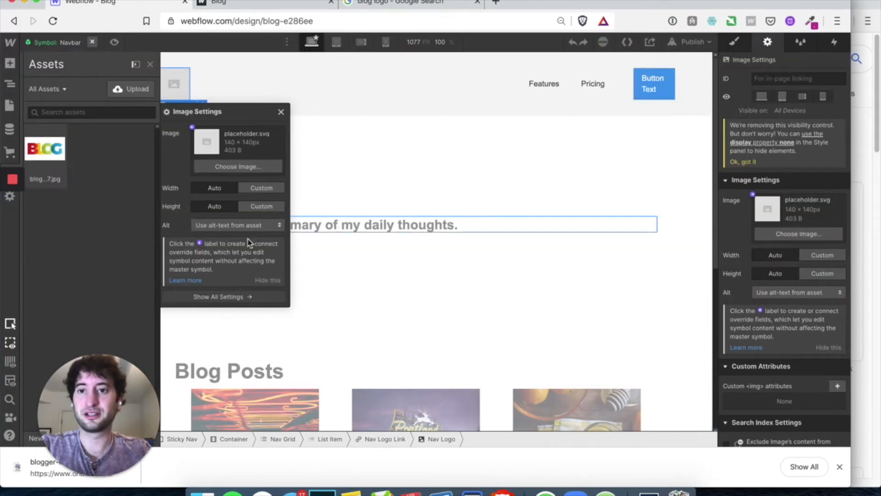
Set the uploaded BLOG logo as the Nav Logo image and leave symbol editing
{"action": "left_click", "coordinate": [44, 157]}
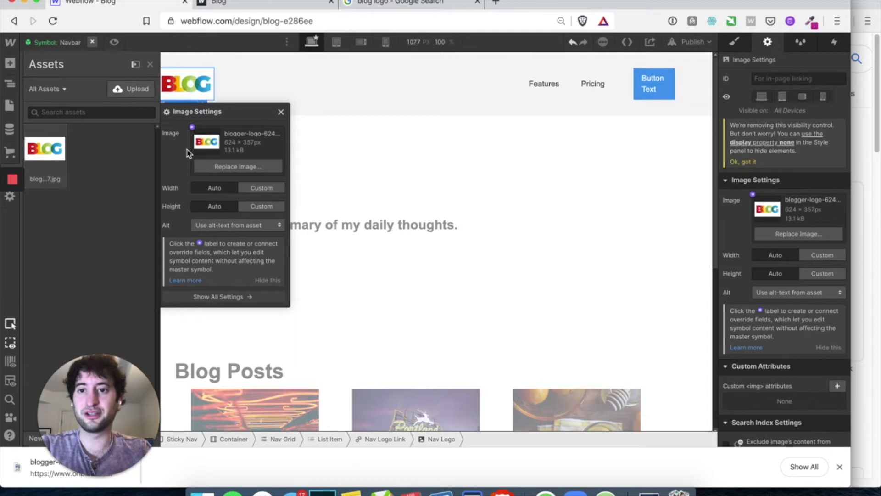
{"action": "left_click", "coordinate": [281, 112]}
{"action": "left_click", "coordinate": [236, 154]}
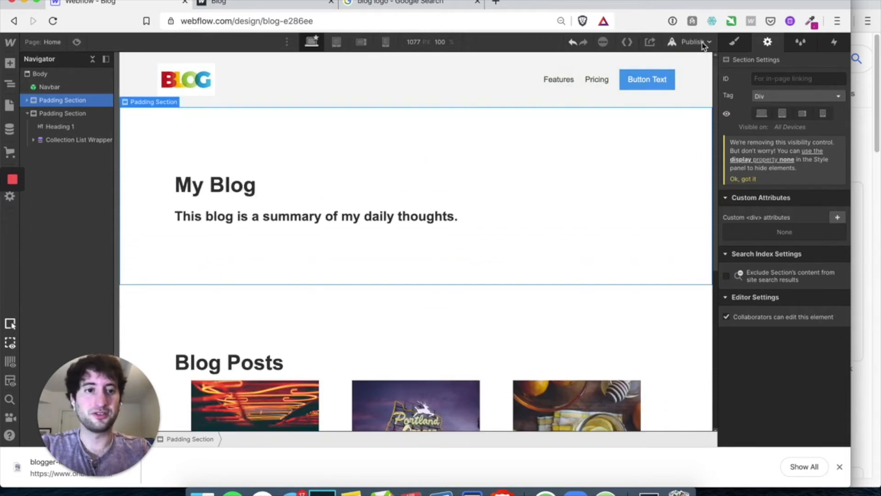
Publish the site to blog-e286ee.webflow.io and reload the live blog page
{"action": "left_click", "coordinate": [701, 43]}
{"action": "left_click", "coordinate": [651, 178]}
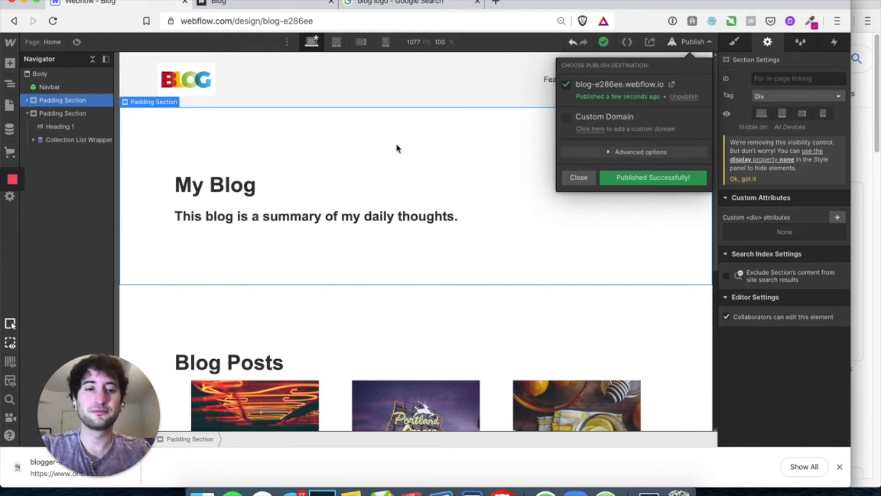
{"action": "left_click", "coordinate": [259, 7]}
{"action": "key", "text": "super+r"}
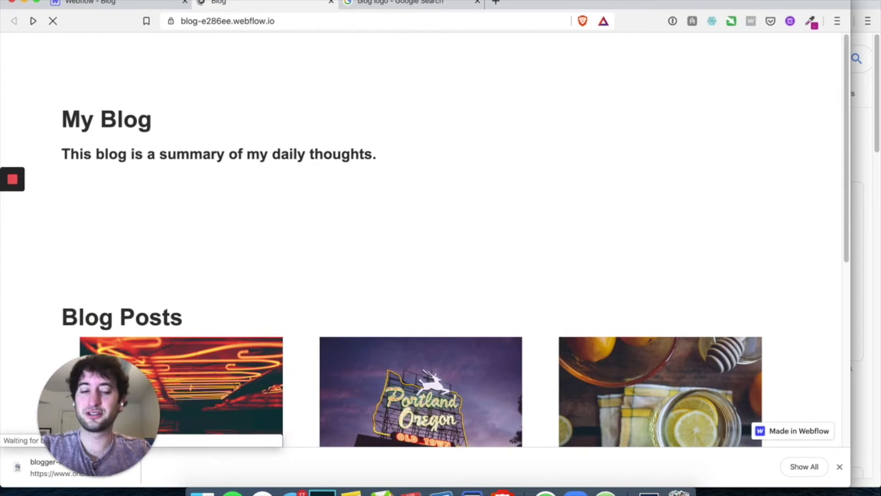
{"action": "left_click", "coordinate": [839, 467]}
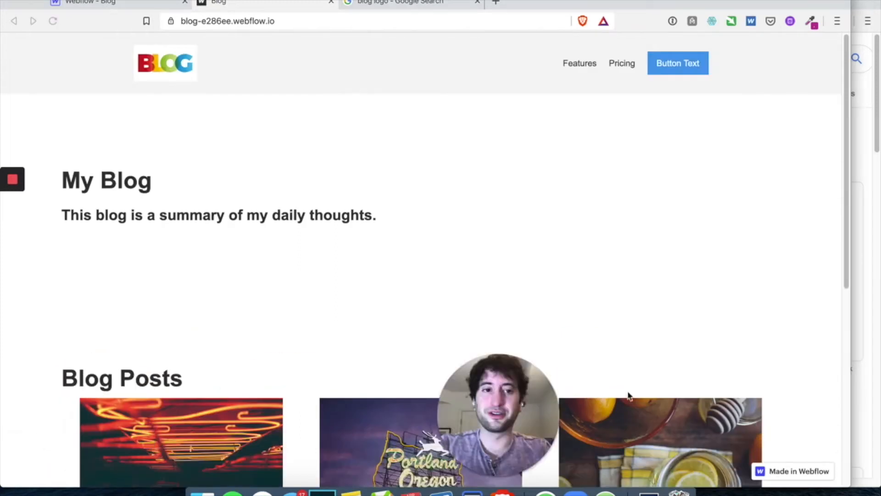
Examine the live blog's navbar and post grid while moving through the page
{"action": "scroll", "coordinate": [374, 340], "scroll_direction": "down", "scroll_amount": 4}
{"action": "scroll", "coordinate": [373, 340], "scroll_direction": "down", "scroll_amount": 4}
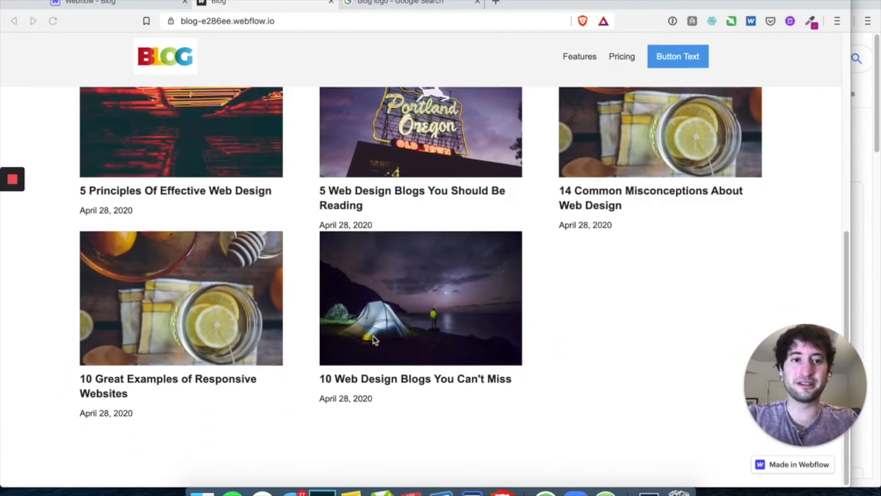
{"action": "scroll", "coordinate": [372, 340], "scroll_direction": "up", "scroll_amount": 8}
{"action": "scroll", "coordinate": [372, 340], "scroll_direction": "down", "scroll_amount": 4}
{"action": "scroll", "coordinate": [287, 186], "scroll_direction": "down", "scroll_amount": 2}
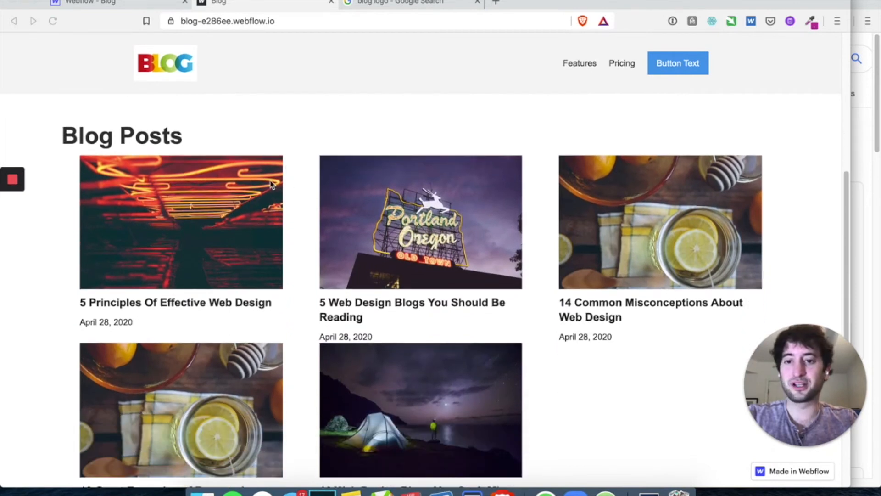
{"action": "left_click", "coordinate": [238, 209]}
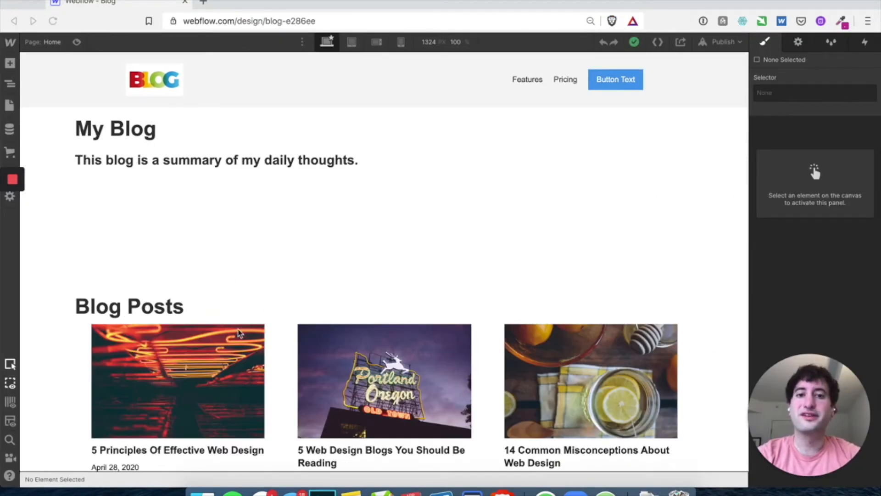
Give the "Blog Posts" heading on the Home page a new class named "Blog Header"
{"action": "scroll", "coordinate": [238, 333], "scroll_direction": "down", "scroll_amount": 4}
{"action": "scroll", "coordinate": [239, 333], "scroll_direction": "up", "scroll_amount": 5}
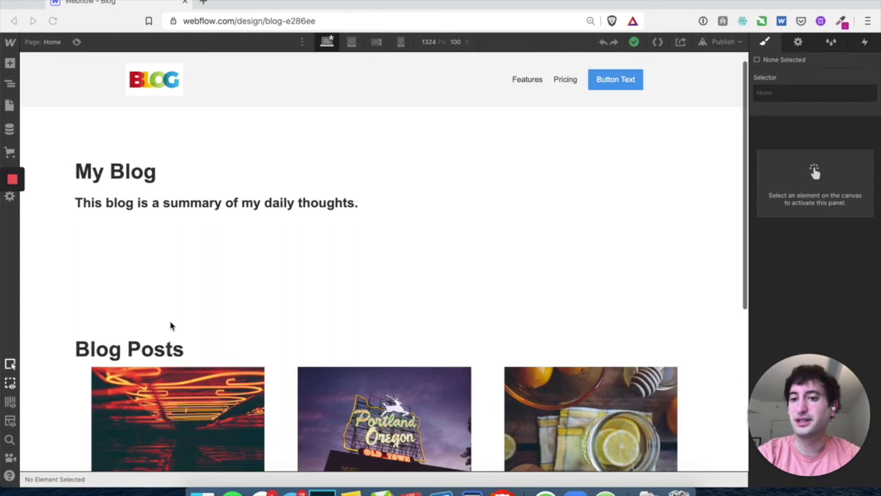
{"action": "scroll", "coordinate": [138, 335], "scroll_direction": "down", "scroll_amount": 2}
{"action": "scroll", "coordinate": [117, 303], "scroll_direction": "up", "scroll_amount": 3}
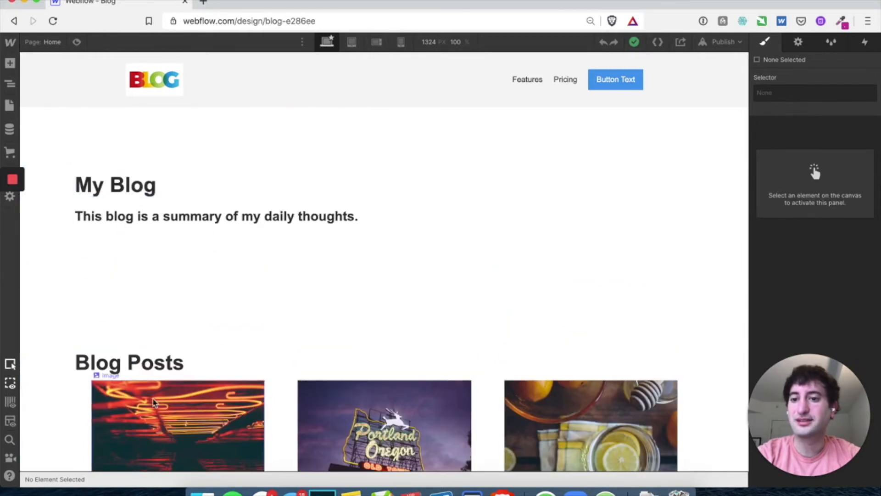
{"action": "scroll", "coordinate": [130, 304], "scroll_direction": "down", "scroll_amount": 4}
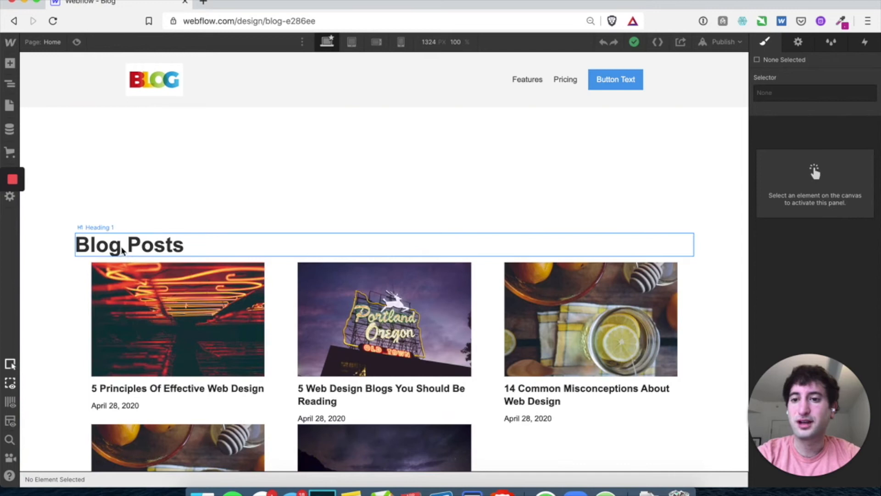
{"action": "left_click", "coordinate": [123, 249]}
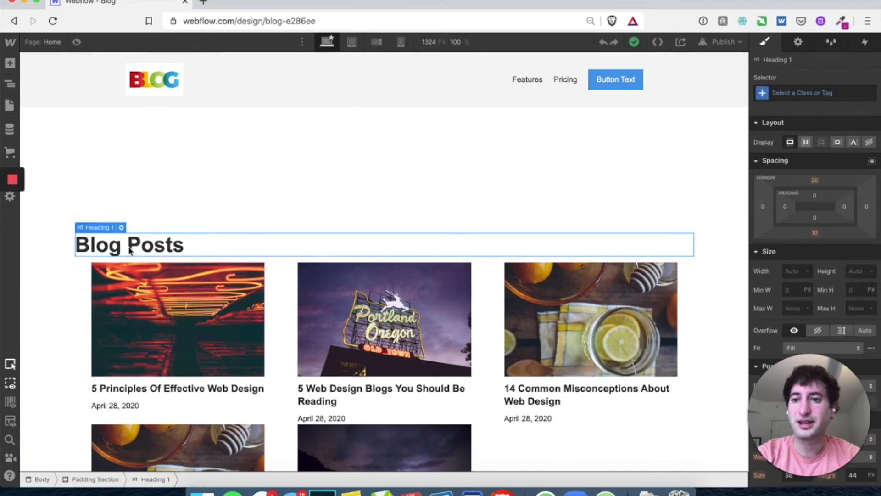
{"action": "left_click", "coordinate": [797, 94]}
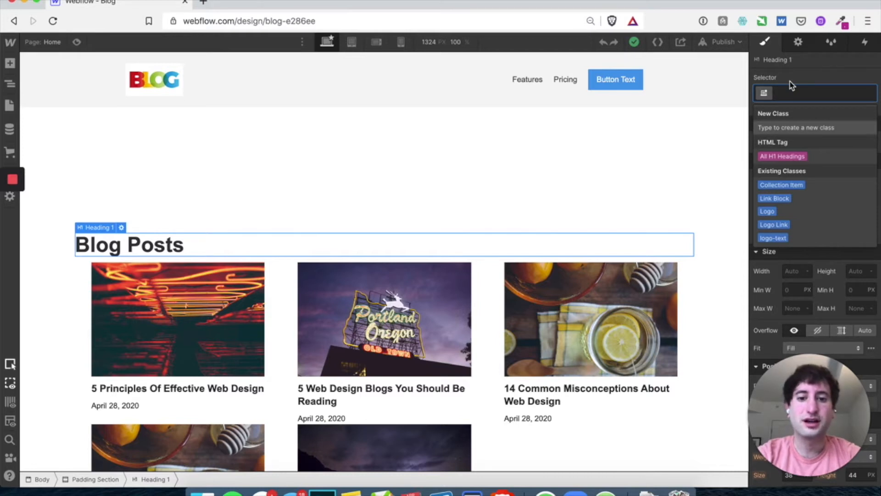
{"action": "type", "text": "Blog Header"}
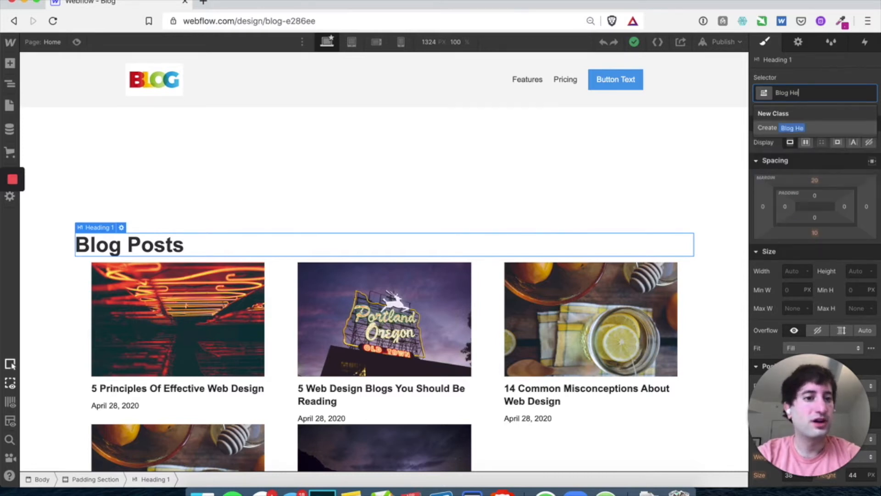
{"action": "key", "text": "Return"}
{"action": "scroll", "coordinate": [627, 202], "scroll_direction": "down", "scroll_amount": 3}
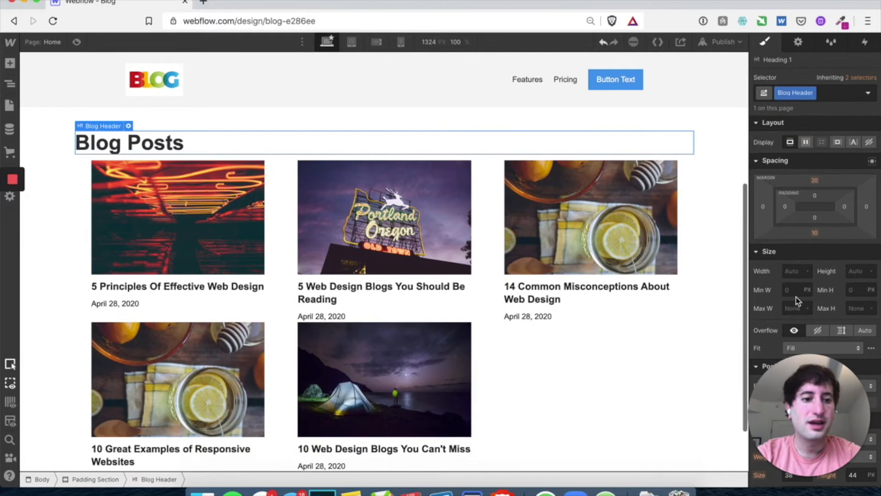
{"action": "scroll", "coordinate": [799, 298], "scroll_direction": "down", "scroll_amount": 3}
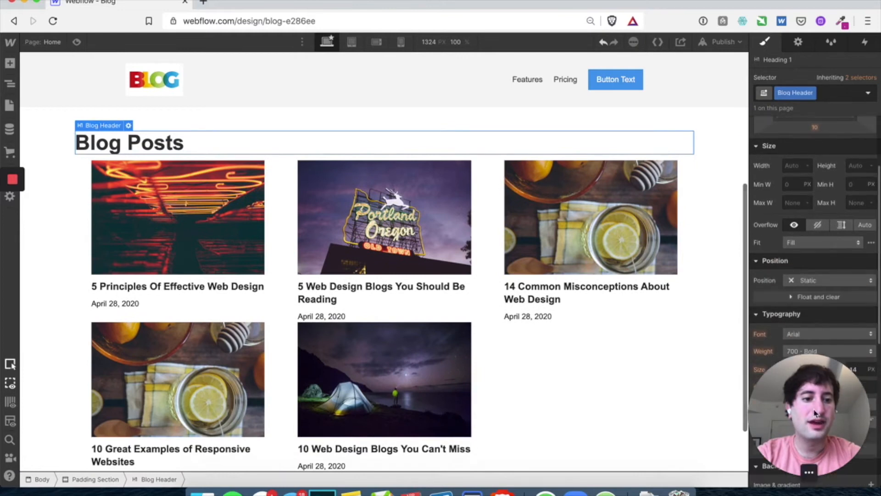
Set the "Blog Posts" heading's font to Montserrat with weight 900 - Black
{"action": "left_click", "coordinate": [827, 336]}
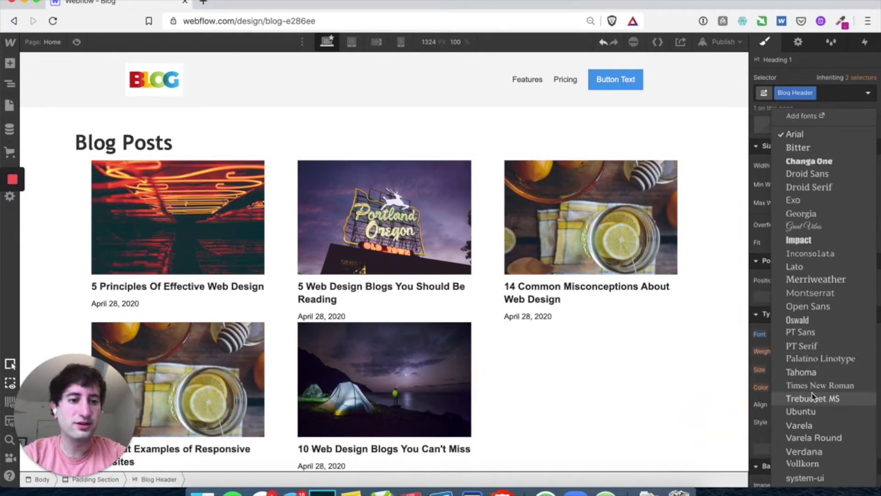
{"action": "left_click", "coordinate": [810, 296]}
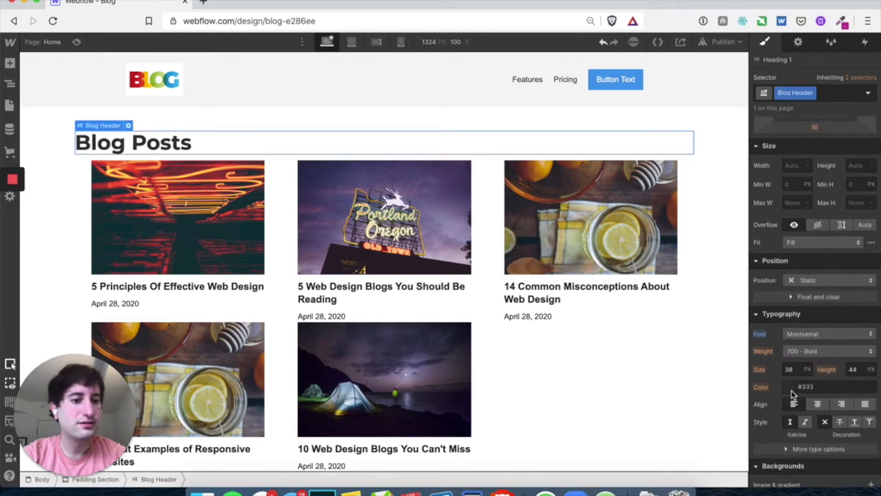
{"action": "mouse_move", "coordinate": [14, 211]}
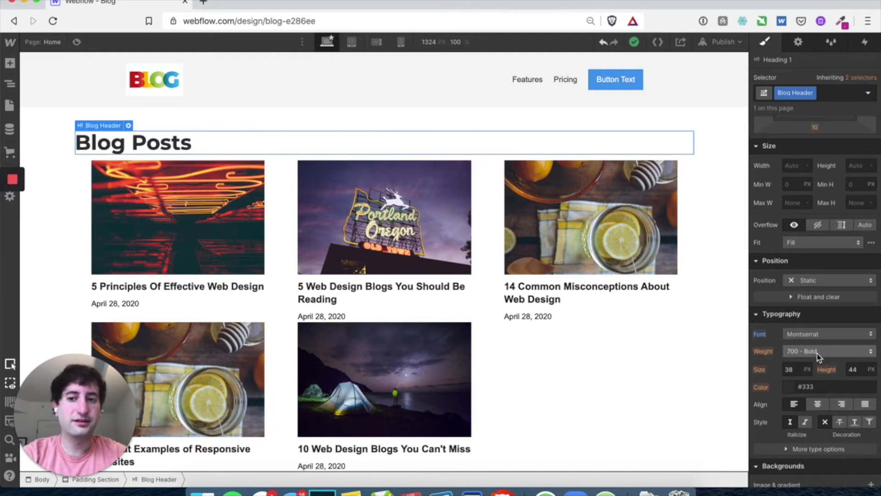
{"action": "left_click", "coordinate": [802, 353]}
{"action": "left_click", "coordinate": [803, 378]}
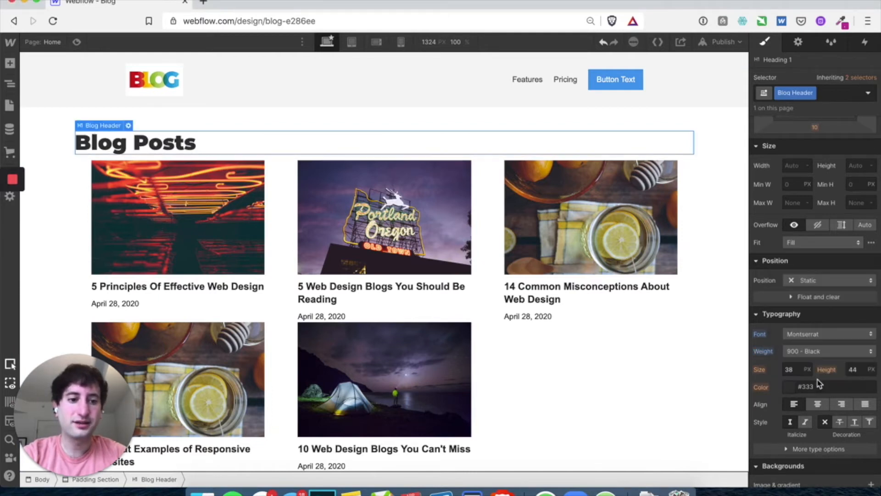
Change the "Blog Posts" heading's text color to black (#000000)
{"action": "left_click", "coordinate": [797, 390]}
{"action": "left_click_drag", "start_coordinate": [786, 228], "coordinate": [720, 341]}
{"action": "scroll", "coordinate": [597, 368], "scroll_direction": "up", "scroll_amount": 5}
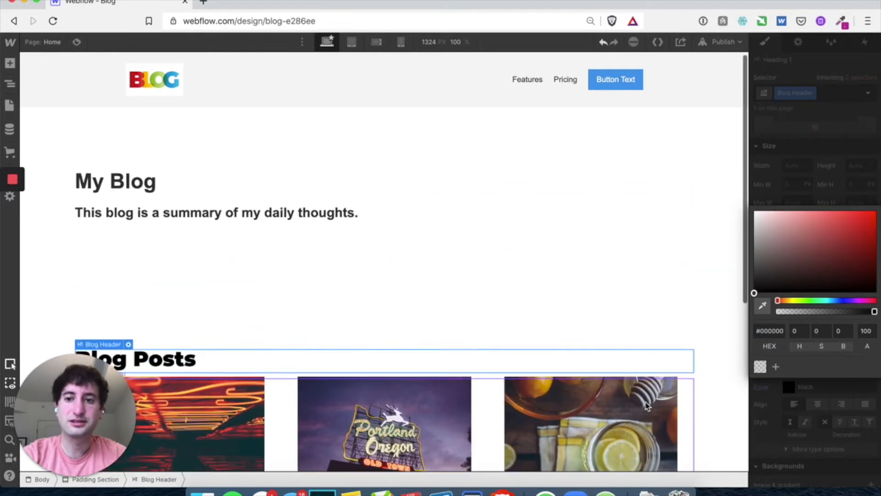
{"action": "scroll", "coordinate": [429, 305], "scroll_direction": "down", "scroll_amount": 3}
{"action": "scroll", "coordinate": [274, 170], "scroll_direction": "down", "scroll_amount": 3}
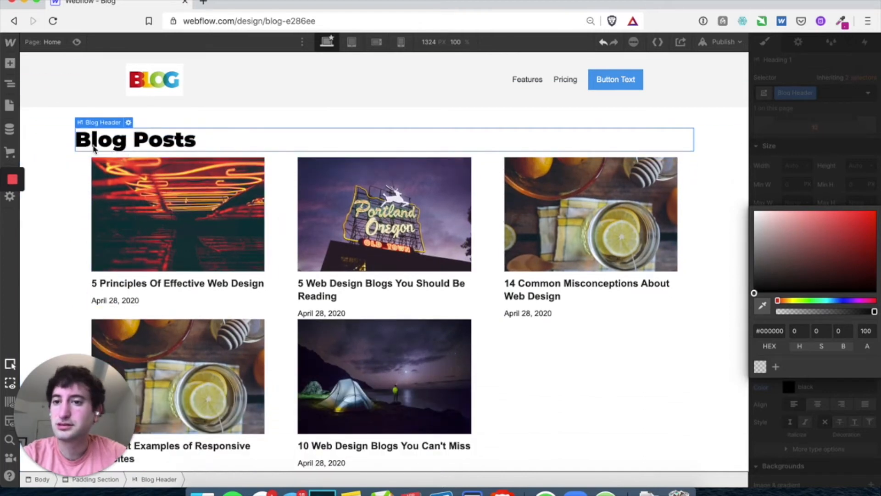
Increase the "Blog Posts" heading's bottom margin to 54 px
{"action": "scroll", "coordinate": [208, 238], "scroll_direction": "up", "scroll_amount": 3}
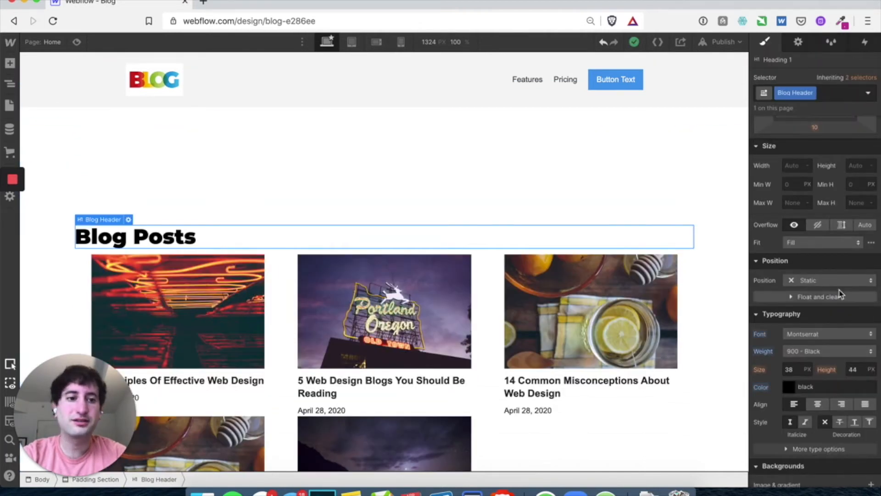
{"action": "scroll", "coordinate": [831, 285], "scroll_direction": "up", "scroll_amount": 3}
{"action": "left_click_drag", "start_coordinate": [817, 234], "coordinate": [815, 258]}
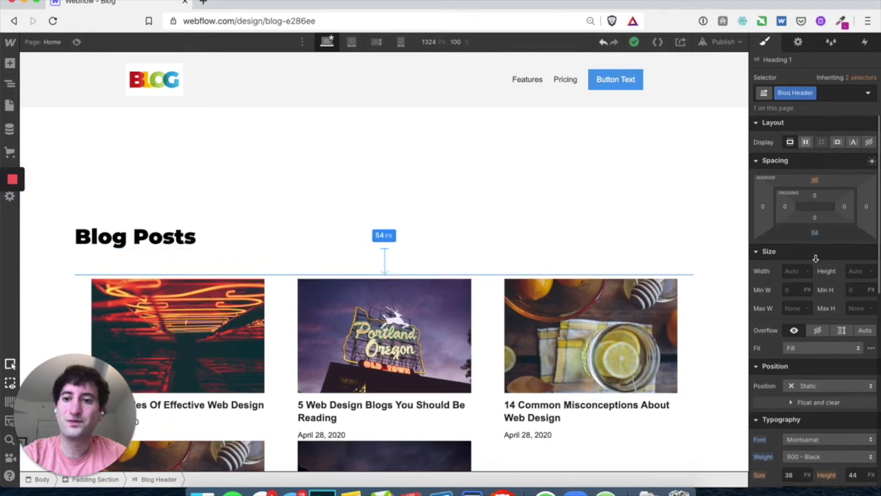
Set the top and bottom padding of the Padding Section around the blog posts to 44 px
{"action": "scroll", "coordinate": [291, 287], "scroll_direction": "up", "scroll_amount": 2}
{"action": "left_click", "coordinate": [276, 274]}
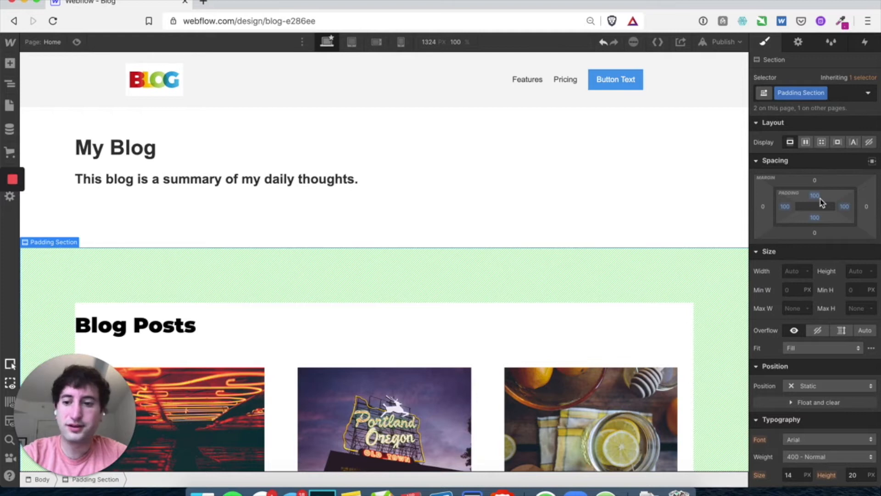
{"action": "left_click_drag", "start_coordinate": [821, 201], "coordinate": [821, 167]}
{"action": "scroll", "coordinate": [371, 311], "scroll_direction": "down", "scroll_amount": 4}
{"action": "scroll", "coordinate": [373, 311], "scroll_direction": "up", "scroll_amount": 4}
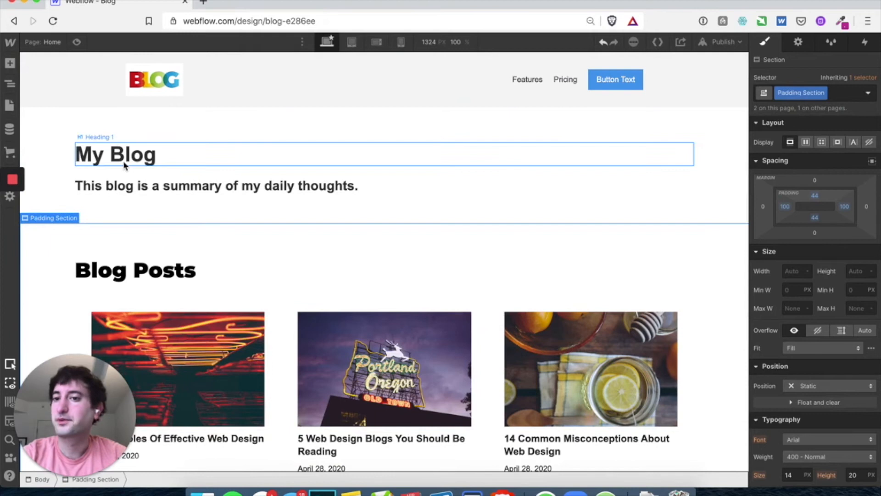
Apply the existing "Blog Header" class to the "My Blog" heading
{"action": "left_click", "coordinate": [118, 149]}
{"action": "left_click", "coordinate": [815, 92]}
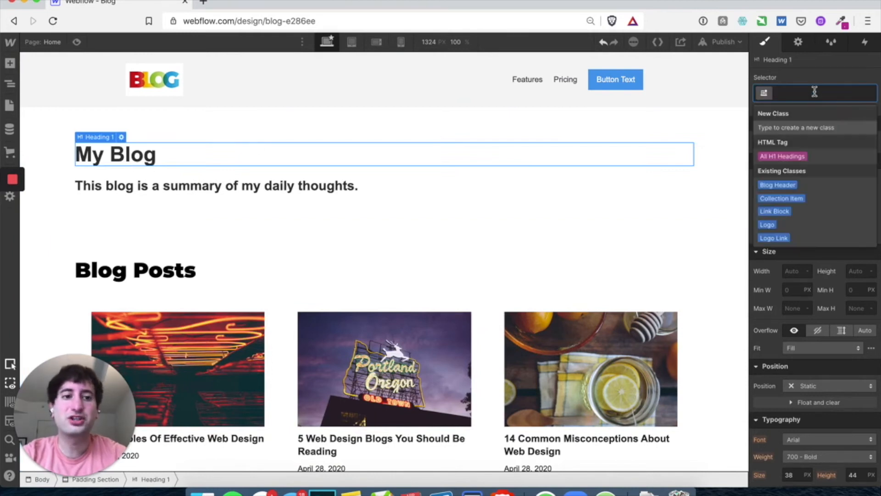
{"action": "left_click", "coordinate": [796, 186]}
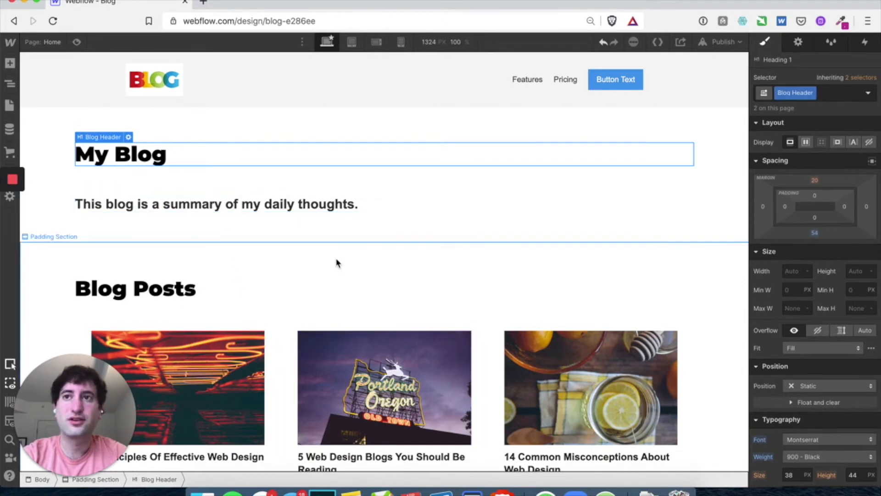
Expand the page's element tree through the Collection List down to the Link Block's image, heading and text block
{"action": "scroll", "coordinate": [336, 263], "scroll_direction": "down", "scroll_amount": 5}
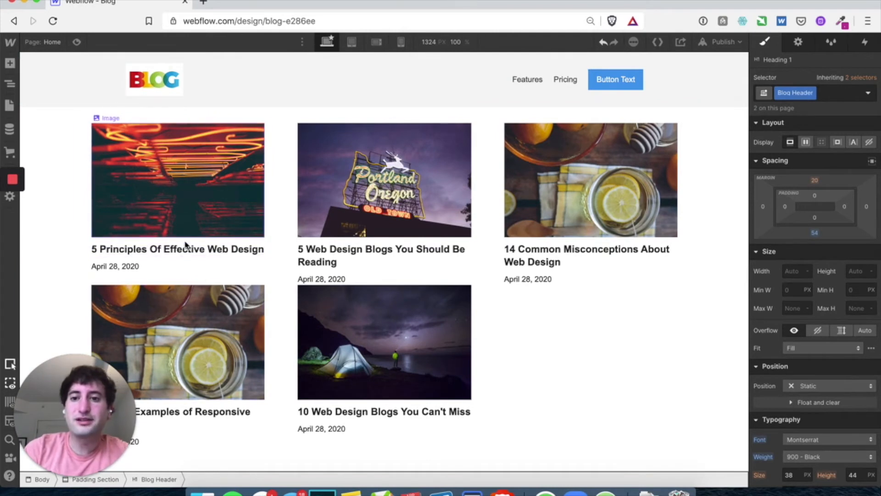
{"action": "scroll", "coordinate": [197, 275], "scroll_direction": "up", "scroll_amount": 1}
{"action": "scroll", "coordinate": [207, 295], "scroll_direction": "down", "scroll_amount": 1}
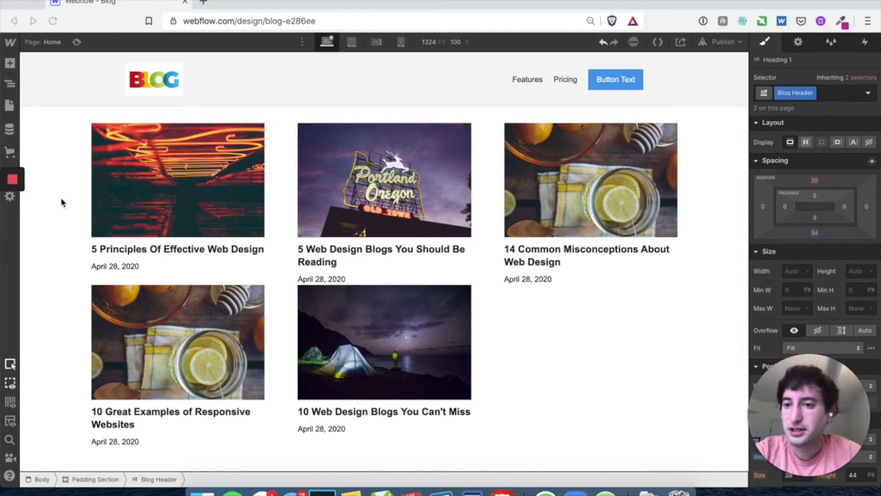
{"action": "left_click", "coordinate": [11, 88]}
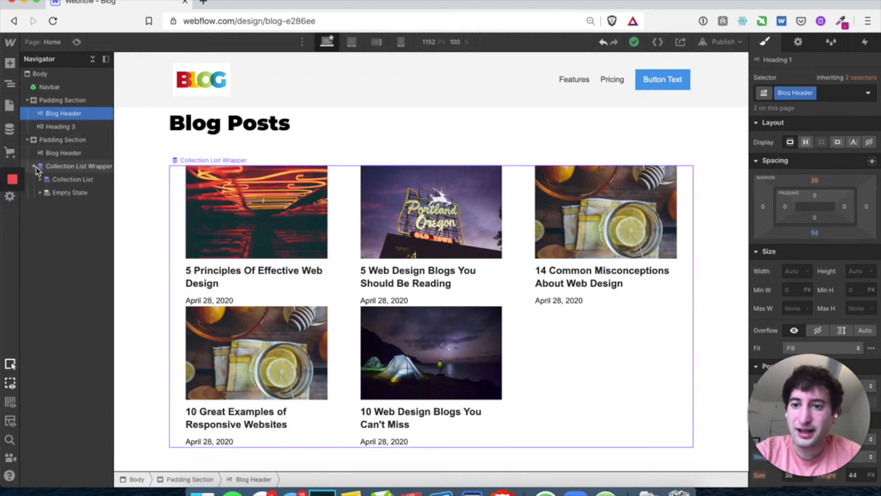
{"action": "left_click", "coordinate": [47, 193]}
{"action": "left_click", "coordinate": [54, 206]}
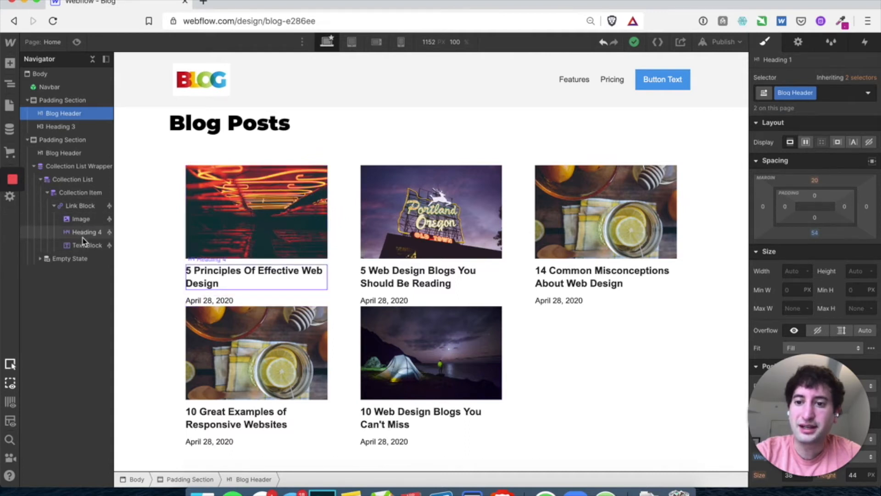
{"action": "scroll", "coordinate": [84, 245], "scroll_direction": "right", "scroll_amount": 1}
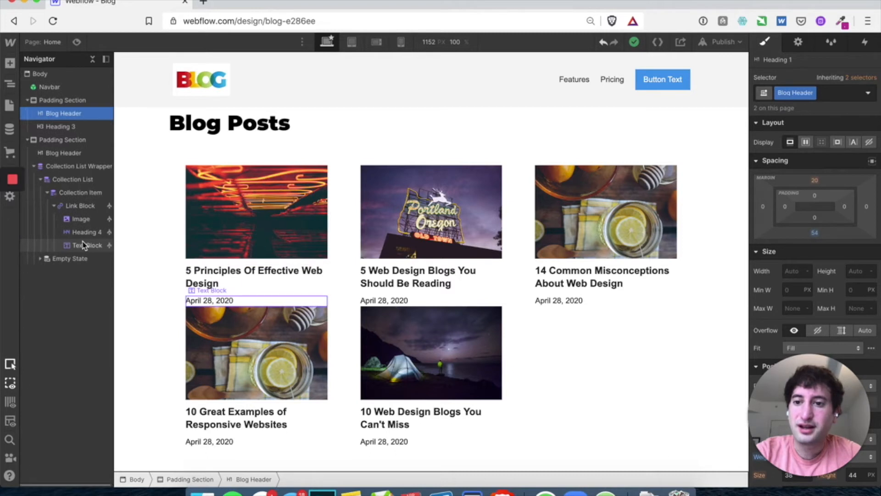
Add a Div Block below the image inside the Link Block and nest the Heading 4 and Text Block in it
{"action": "left_click", "coordinate": [11, 64]}
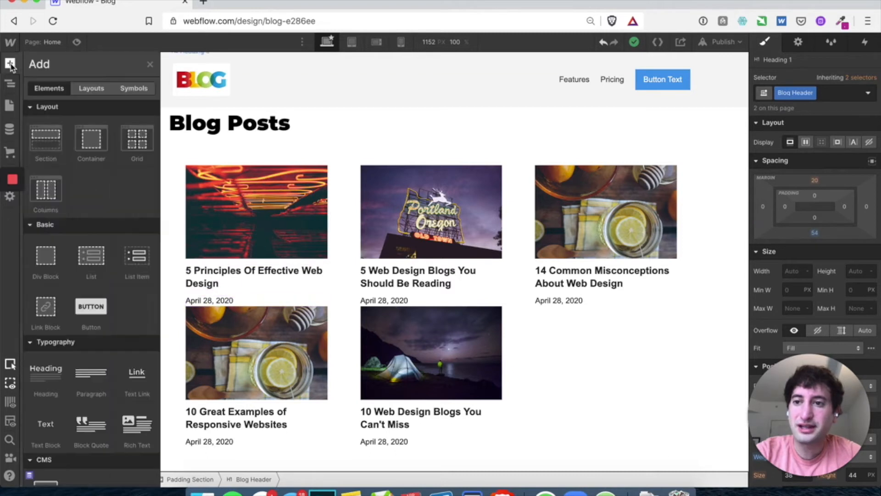
{"action": "left_click", "coordinate": [36, 257]}
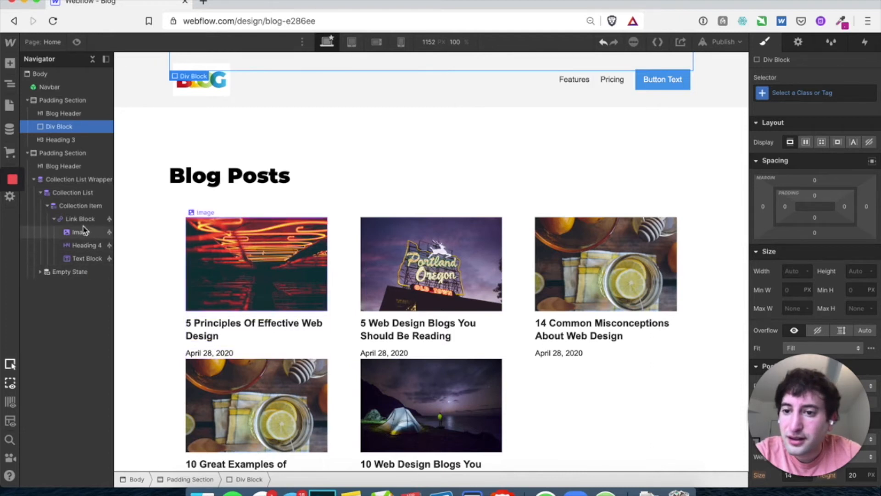
{"action": "left_click_drag", "start_coordinate": [63, 128], "coordinate": [84, 233]}
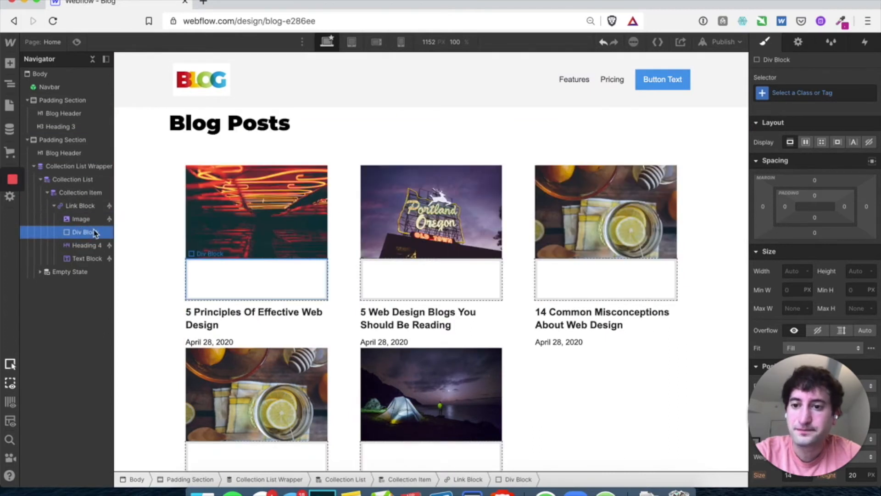
{"action": "mouse_move", "coordinate": [85, 253]}
{"action": "left_mouse_down"}
{"action": "mouse_move", "coordinate": [86, 233]}
{"action": "mouse_move", "coordinate": [91, 260]}
{"action": "left_mouse_up"}
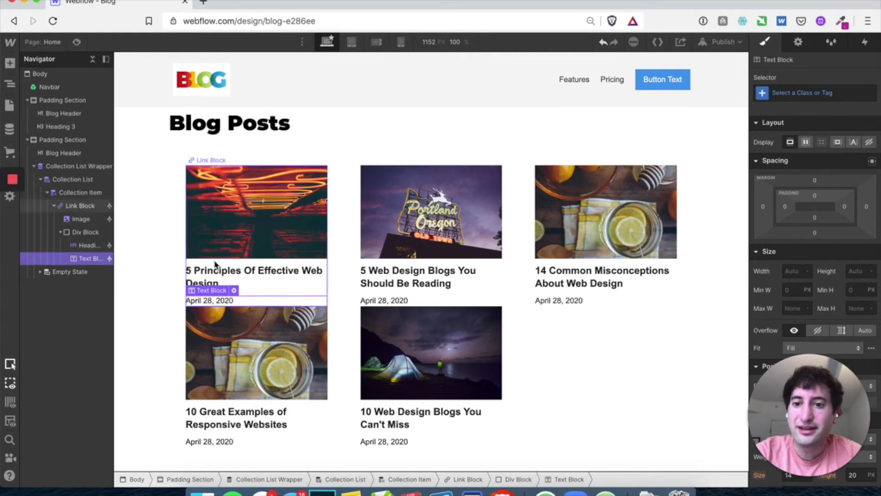
Give the Div Block around the post title and date 20 px of padding on all sides
{"action": "left_click", "coordinate": [70, 232]}
{"action": "scroll", "coordinate": [825, 303], "scroll_direction": "down", "scroll_amount": 3}
{"action": "scroll", "coordinate": [817, 285], "scroll_direction": "up", "scroll_amount": 3}
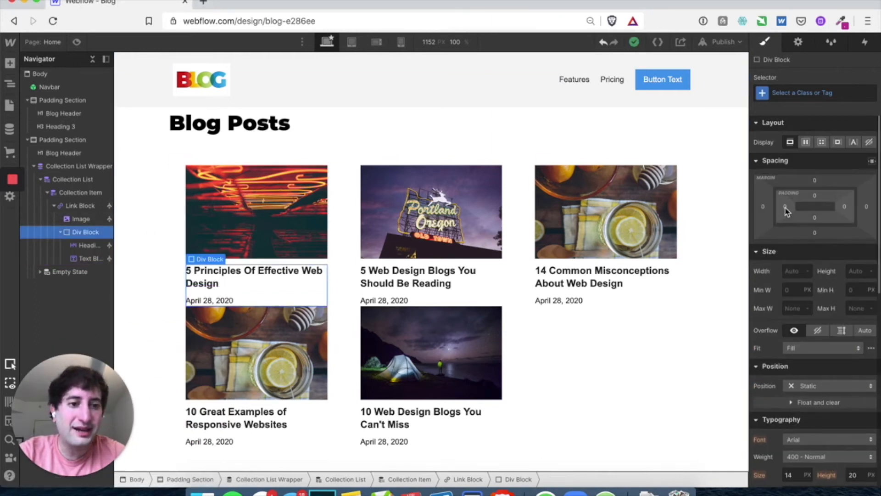
{"action": "left_click_drag", "start_coordinate": [786, 210], "coordinate": [798, 208]}
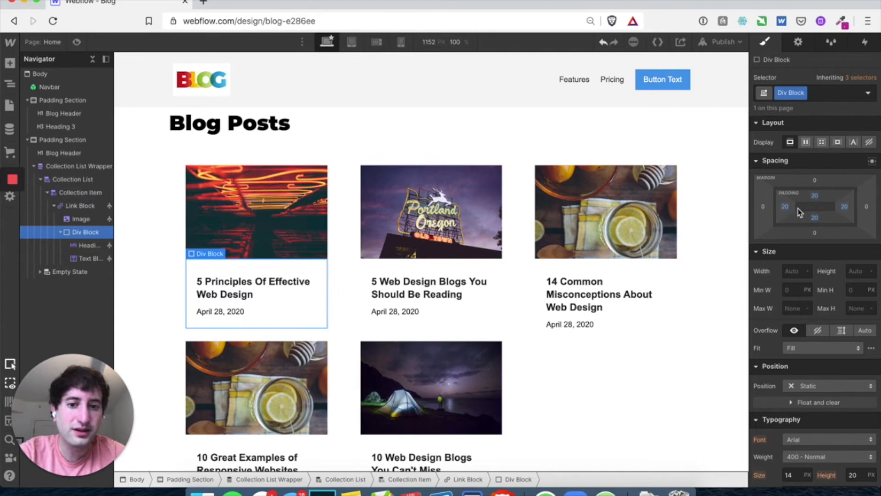
Give the post title's Div Block a 25 px margin on all sides
{"action": "scroll", "coordinate": [799, 247], "scroll_direction": "down", "scroll_amount": 2}
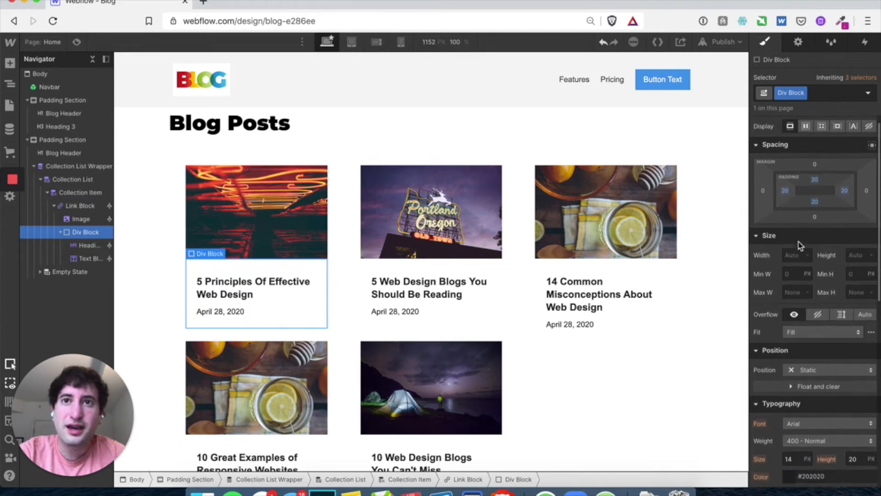
{"action": "scroll", "coordinate": [799, 247], "scroll_direction": "down", "scroll_amount": 1}
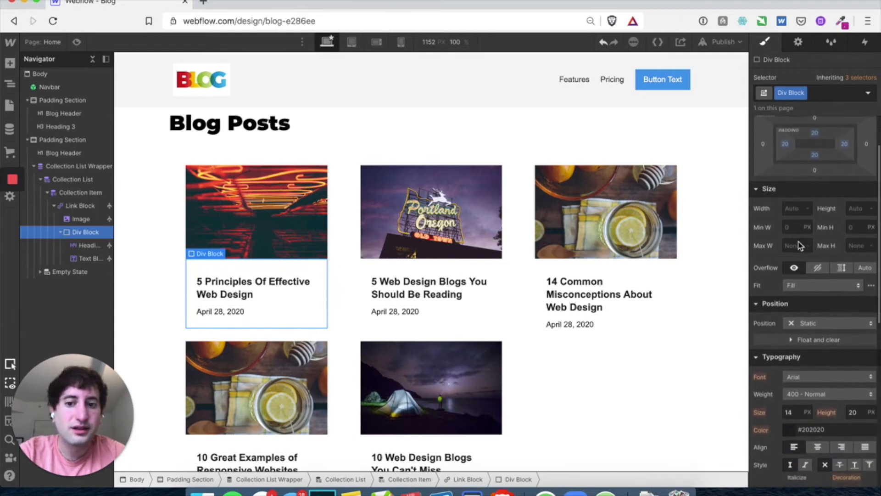
{"action": "scroll", "coordinate": [797, 246], "scroll_direction": "up", "scroll_amount": 2}
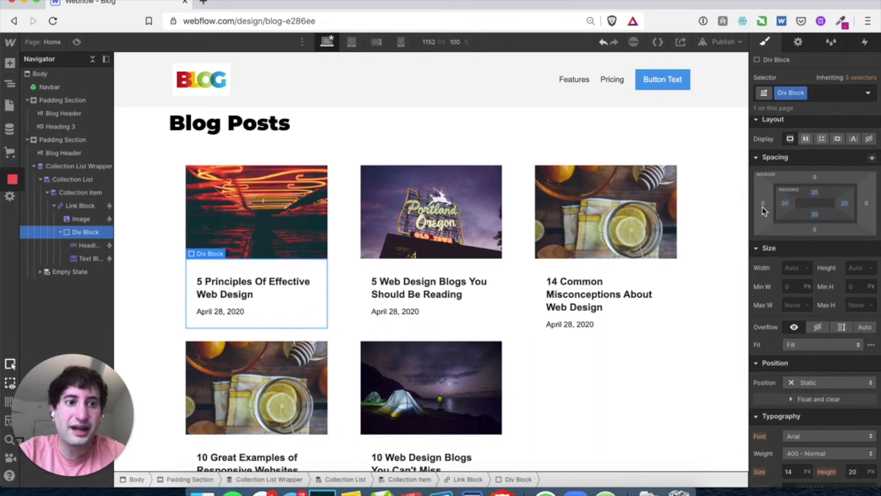
{"action": "left_click_drag", "start_coordinate": [763, 210], "coordinate": [748, 208]}
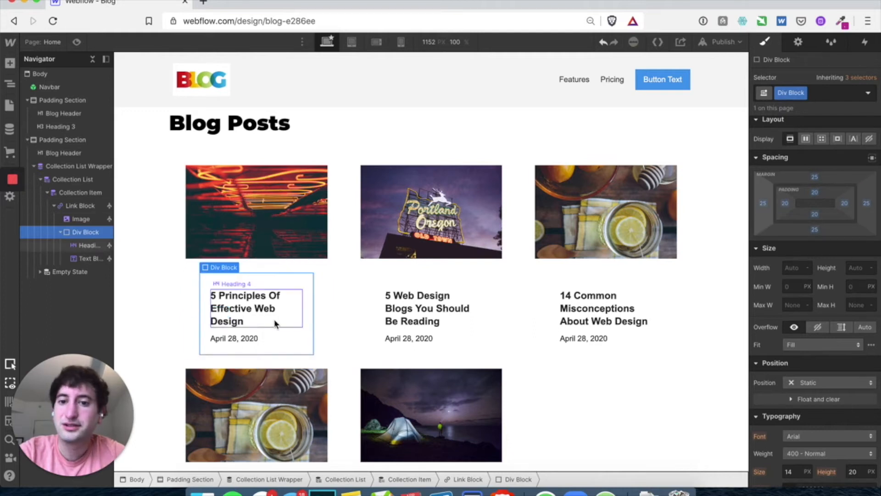
Set the Div Block's background color to white (#ffffff)
{"action": "scroll", "coordinate": [809, 271], "scroll_direction": "down", "scroll_amount": 3}
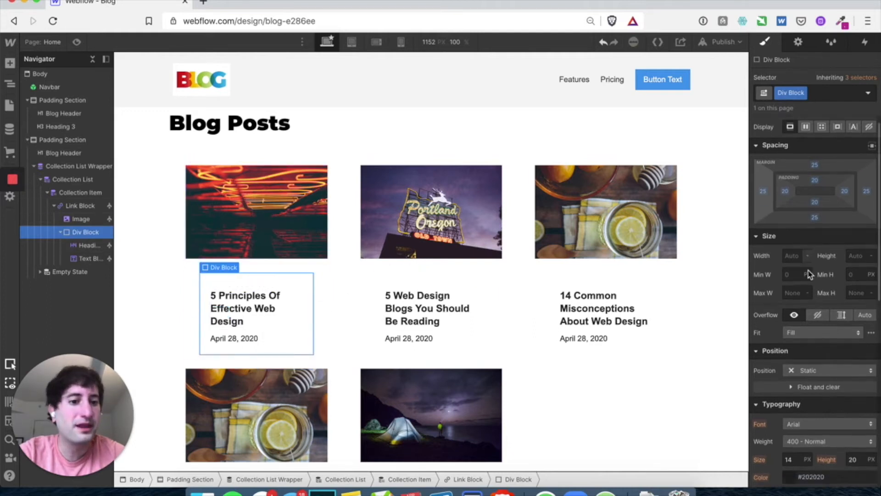
{"action": "scroll", "coordinate": [808, 271], "scroll_direction": "down", "scroll_amount": 4}
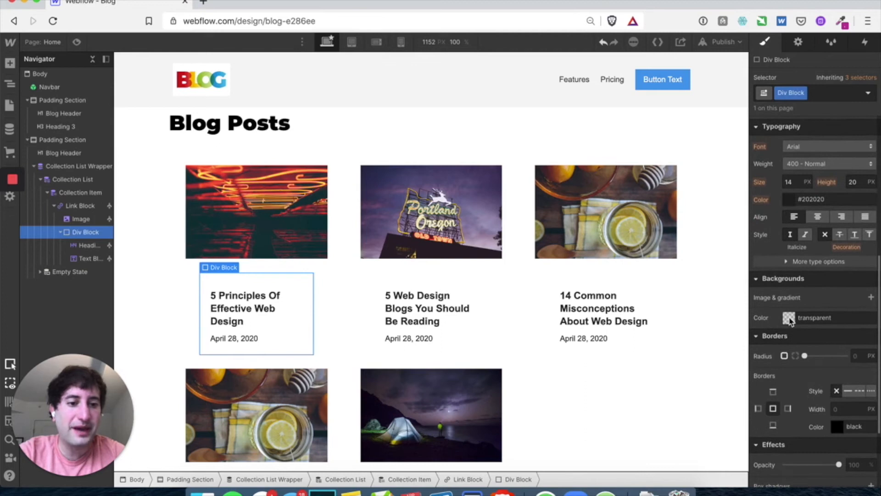
{"action": "left_click", "coordinate": [789, 318]}
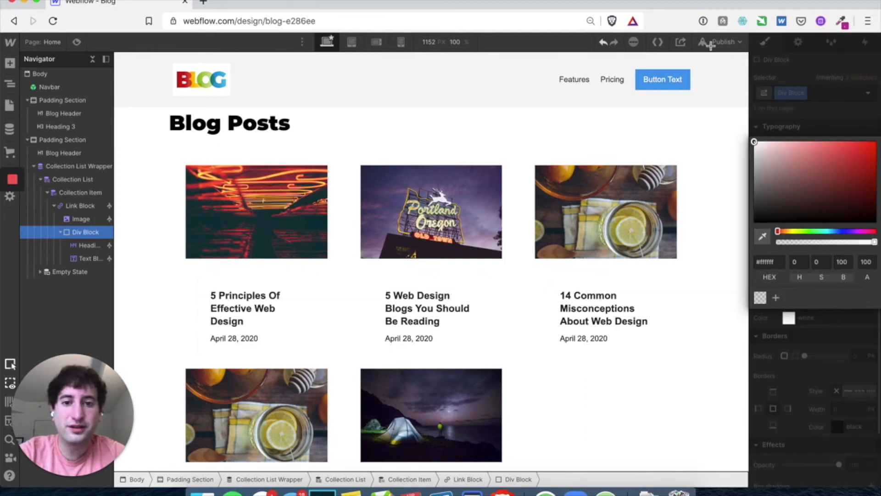
{"action": "left_click", "coordinate": [809, 123]}
{"action": "scroll", "coordinate": [819, 280], "scroll_direction": "up", "scroll_amount": 8}
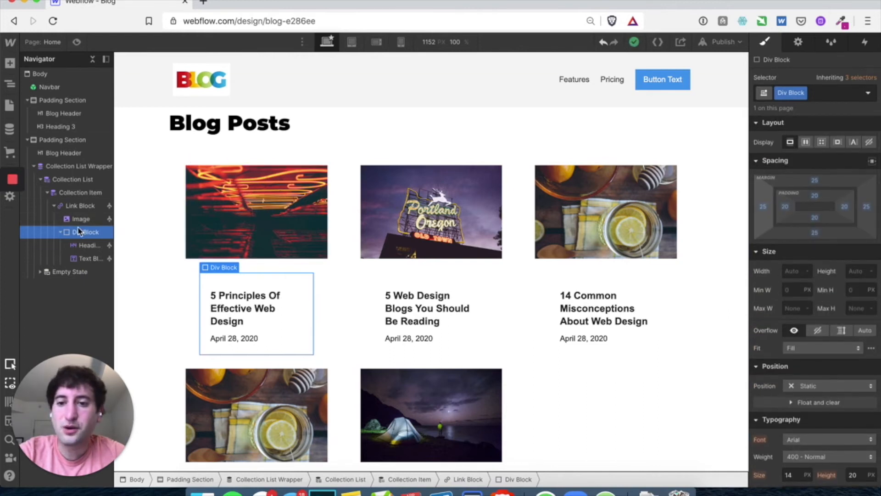
Rename the Div Block's class to "Blog Title Box" and reduce its top margin until the box overlaps the post image
{"action": "left_click", "coordinate": [803, 93]}
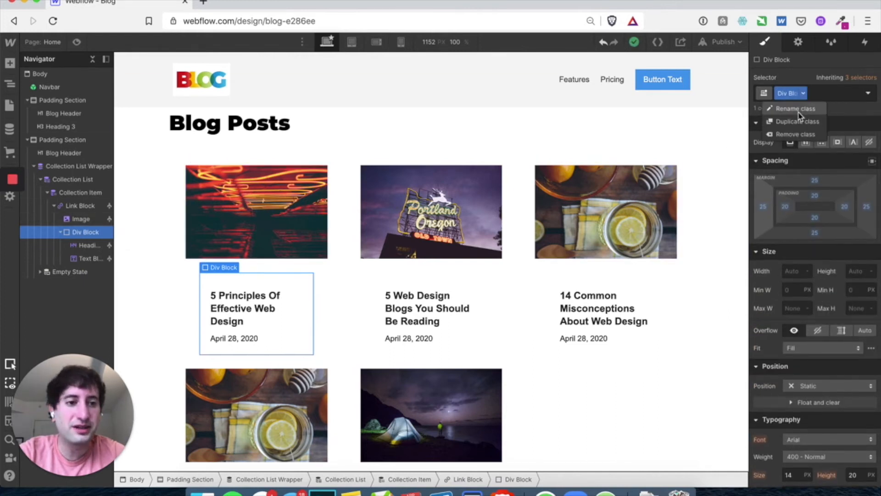
{"action": "left_click", "coordinate": [798, 111]}
{"action": "type", "text": "Blog Title Box"}
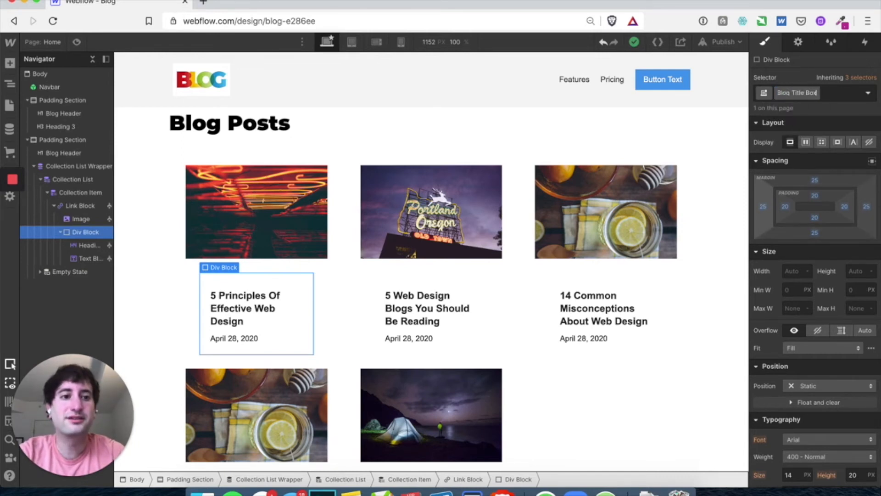
{"action": "key", "text": "Return"}
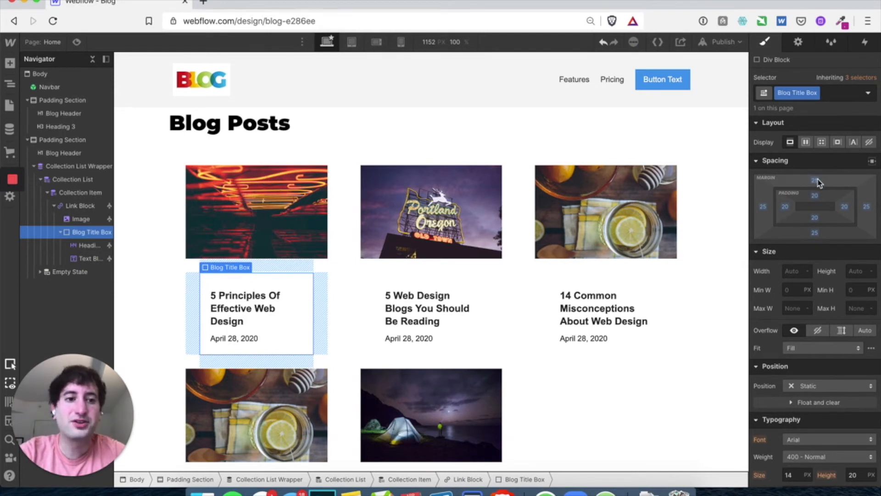
{"action": "left_click_drag", "start_coordinate": [820, 179], "coordinate": [819, 223]}
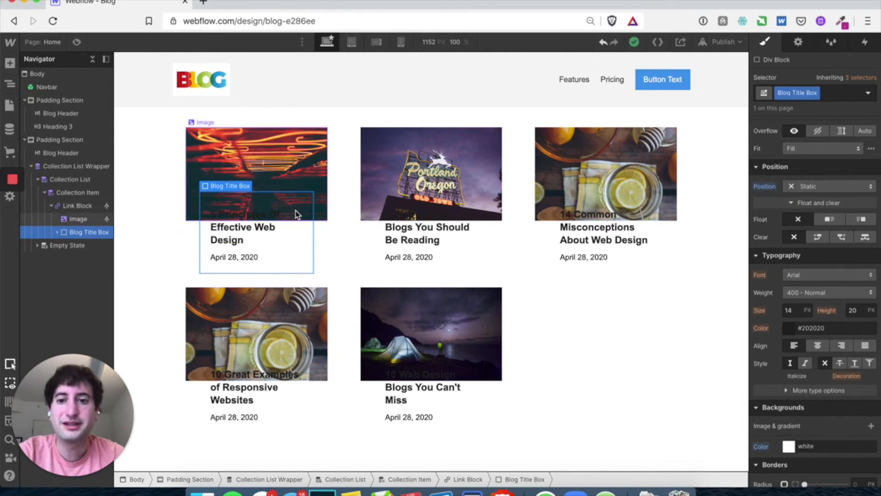
Set the Blog Title Box's position to Relative so it sits in front of the post image
{"action": "scroll", "coordinate": [783, 136], "scroll_direction": "up", "scroll_amount": 5}
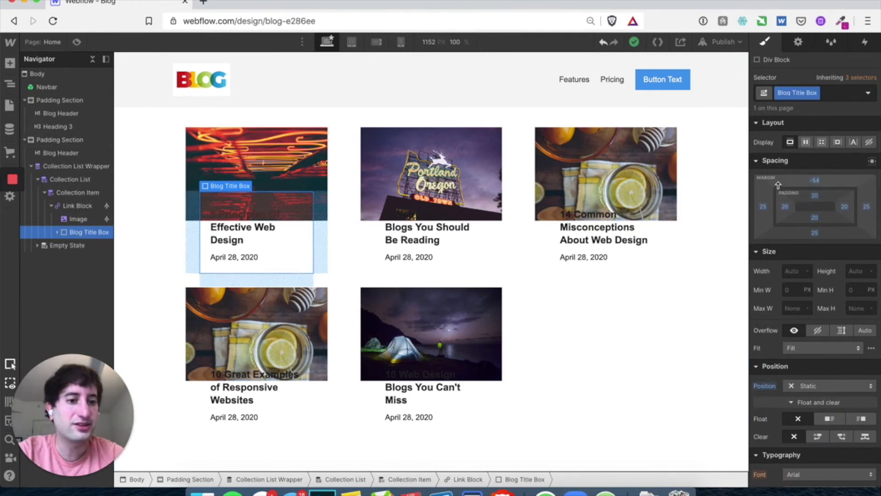
{"action": "scroll", "coordinate": [778, 184], "scroll_direction": "down", "scroll_amount": 4}
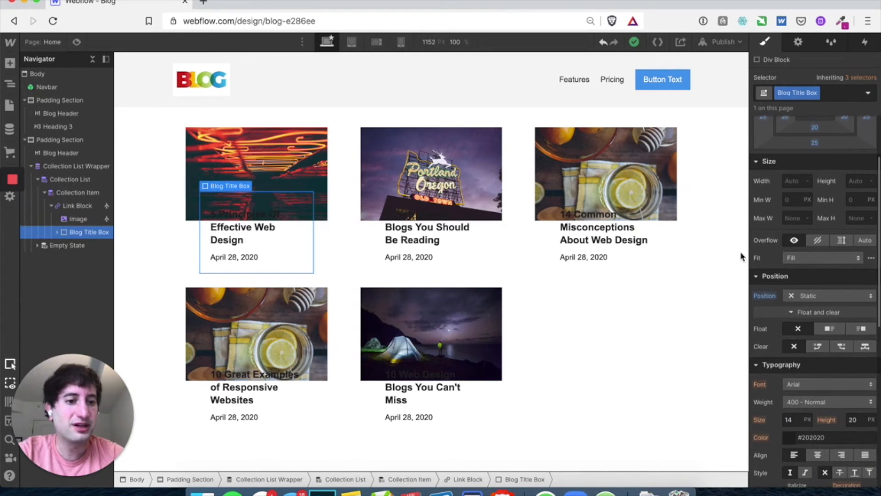
{"action": "scroll", "coordinate": [781, 250], "scroll_direction": "down", "scroll_amount": 2}
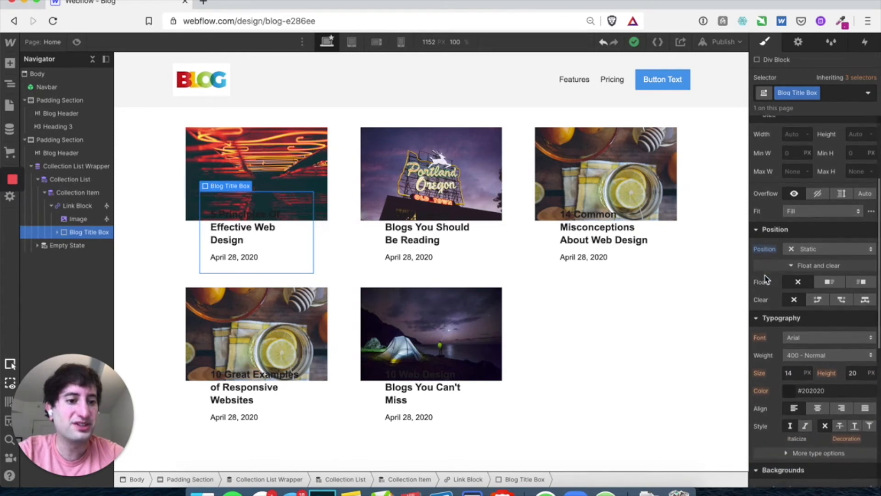
{"action": "left_click", "coordinate": [809, 246]}
{"action": "left_click", "coordinate": [810, 259]}
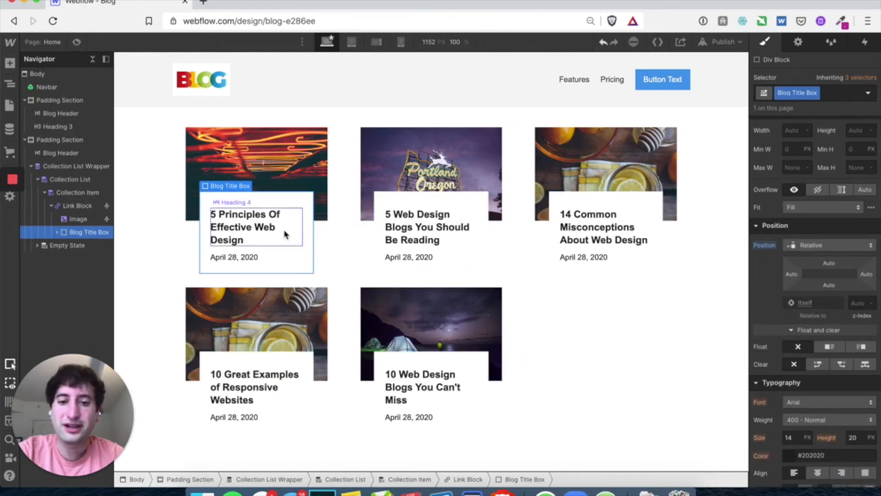
{"action": "left_click", "coordinate": [153, 191]}
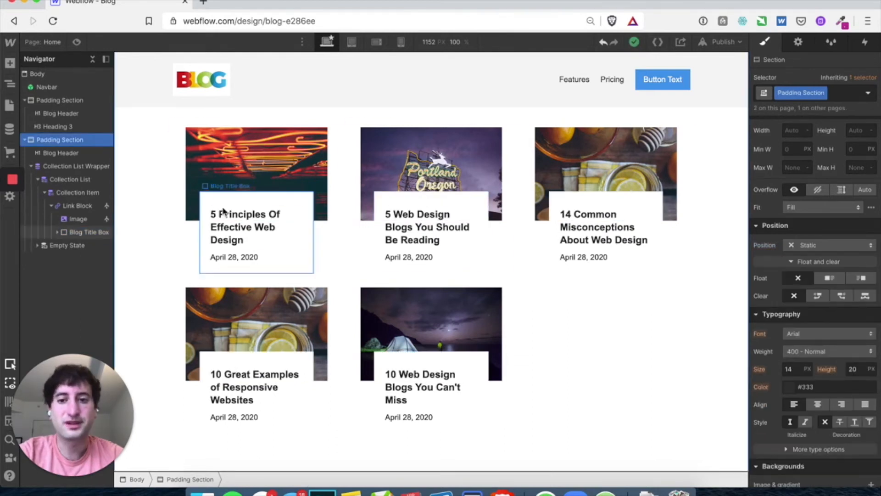
Give the post title heading in the first card a new class named "Blog Title"
{"action": "left_click", "coordinate": [242, 224]}
{"action": "left_click", "coordinate": [791, 95]}
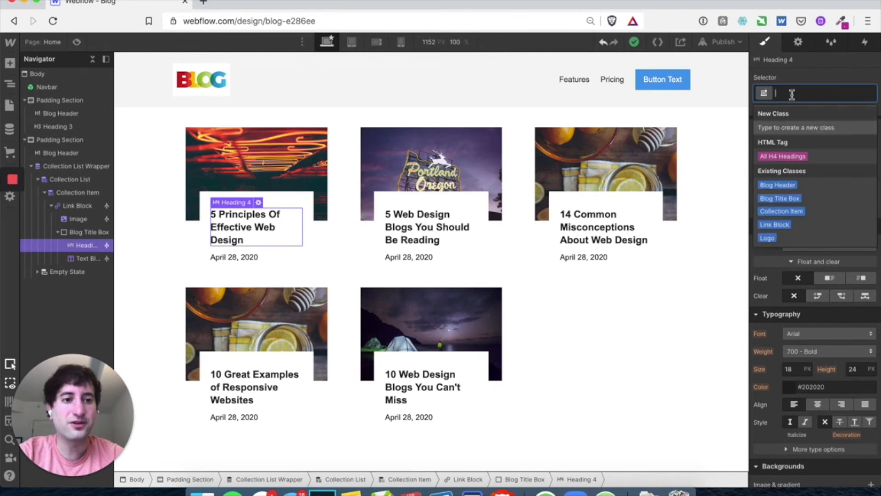
{"action": "type", "text": "Blog Title"}
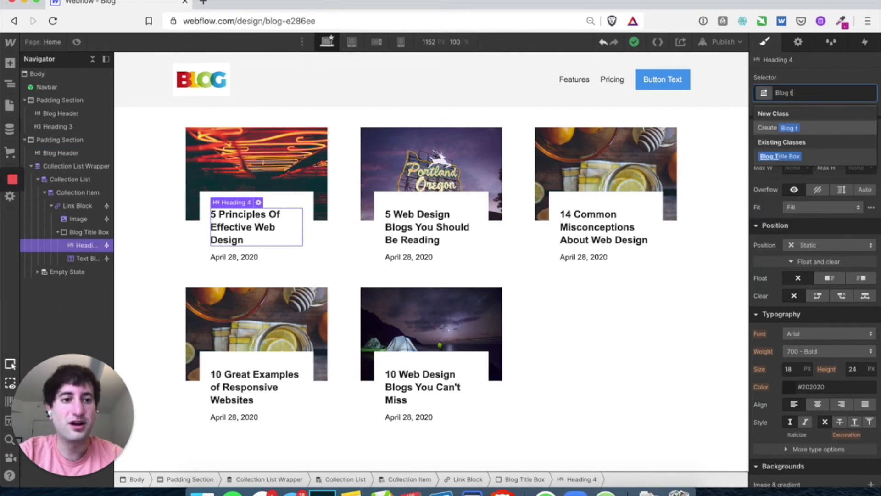
{"action": "key", "text": "Return"}
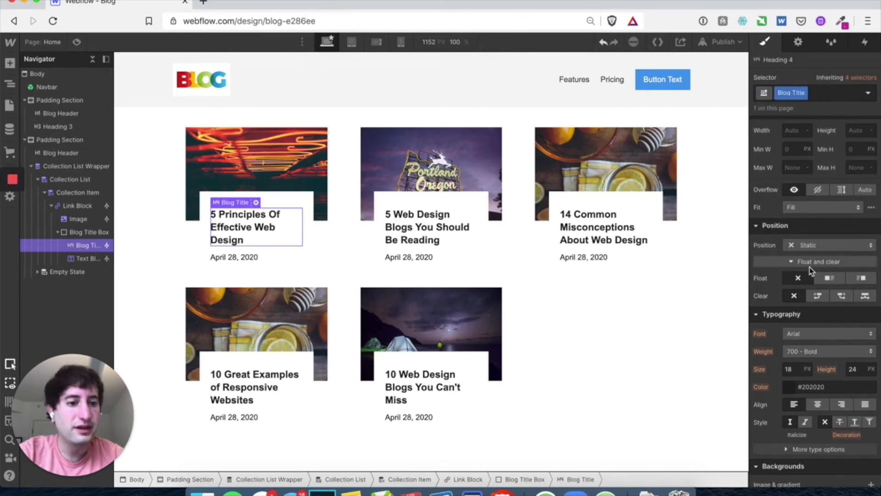
Set the Blog Title heading's font to Montserrat and its text color to black
{"action": "scroll", "coordinate": [813, 270], "scroll_direction": "down", "scroll_amount": 2}
{"action": "left_click", "coordinate": [816, 277]}
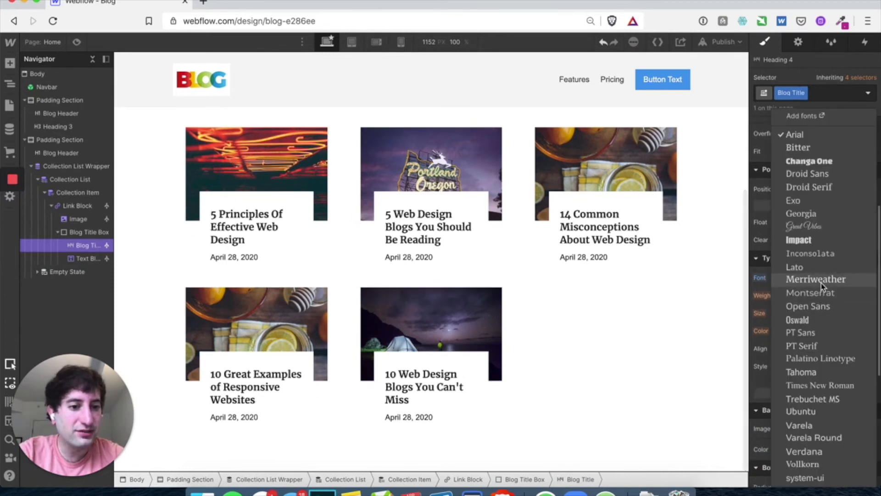
{"action": "left_click", "coordinate": [823, 296]}
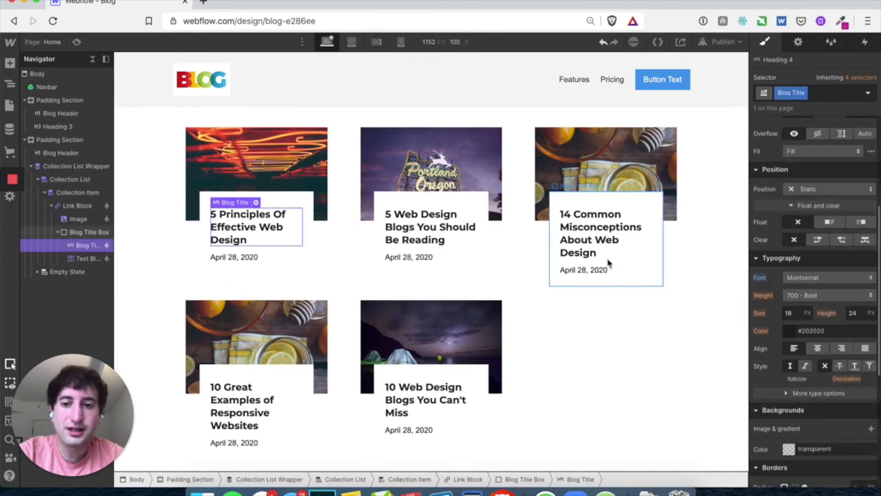
{"action": "left_click", "coordinate": [787, 331]}
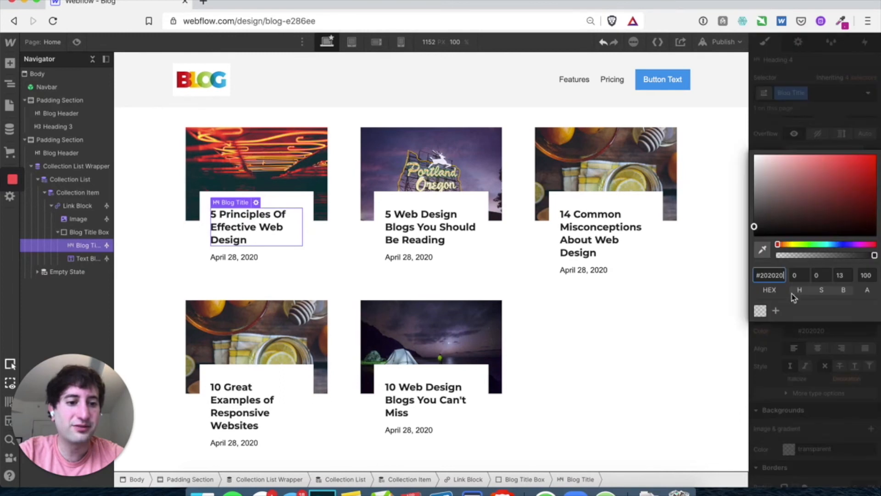
{"action": "left_click", "coordinate": [755, 236]}
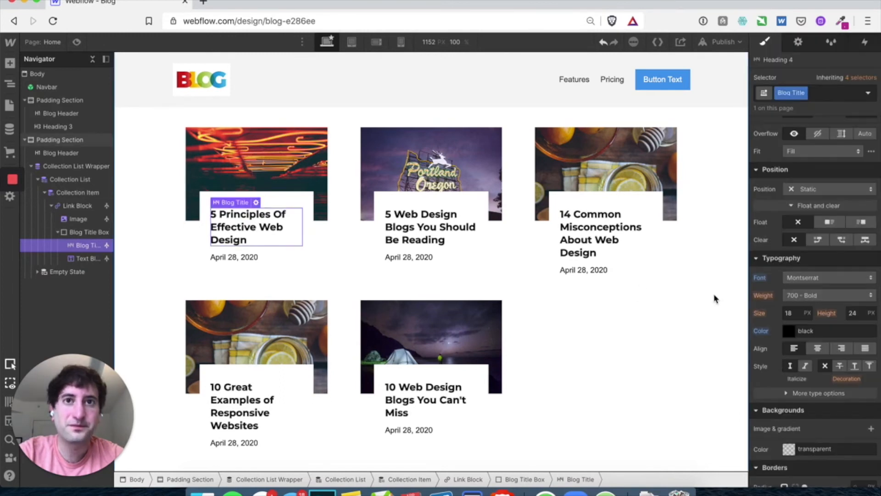
Move the Blog Title heading below the date text inside the Blog Title Box
{"action": "scroll", "coordinate": [710, 292], "scroll_direction": "up", "scroll_amount": 2}
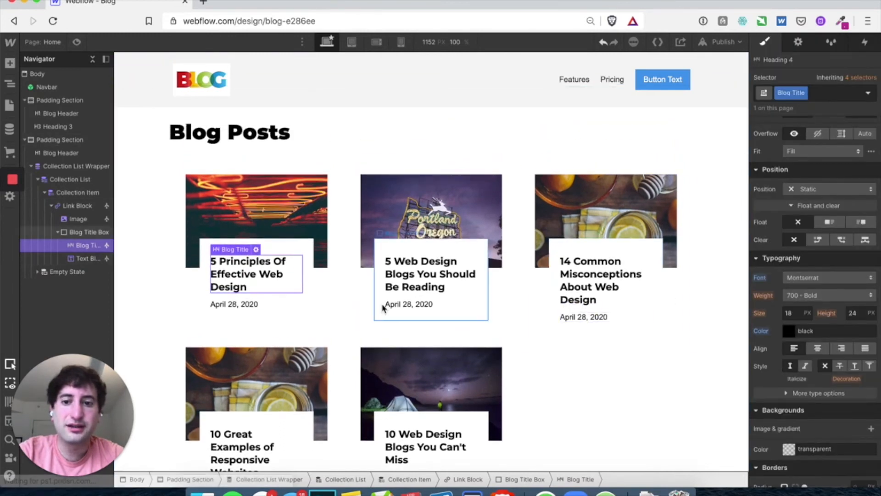
{"action": "left_click", "coordinate": [235, 304]}
{"action": "left_click_drag", "start_coordinate": [69, 246], "coordinate": [72, 261]}
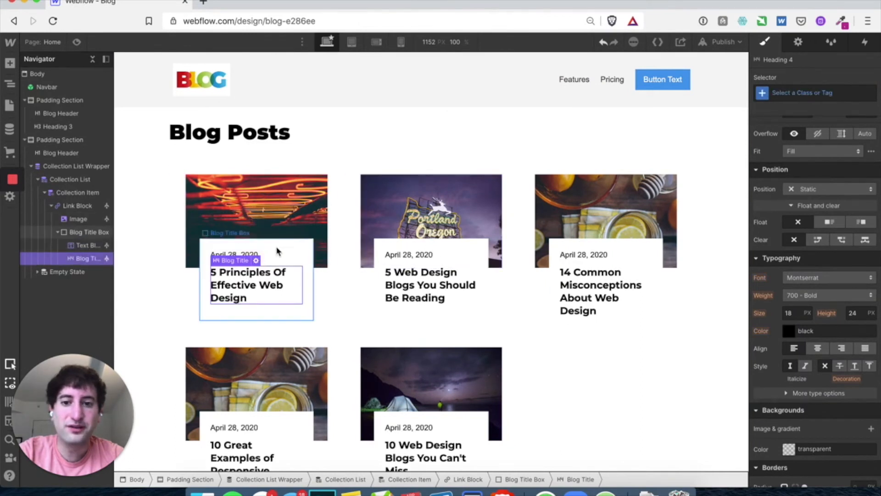
Set the font of the date Text Block in the post cards to Montserrat
{"action": "left_click", "coordinate": [413, 255]}
{"action": "left_click", "coordinate": [816, 278]}
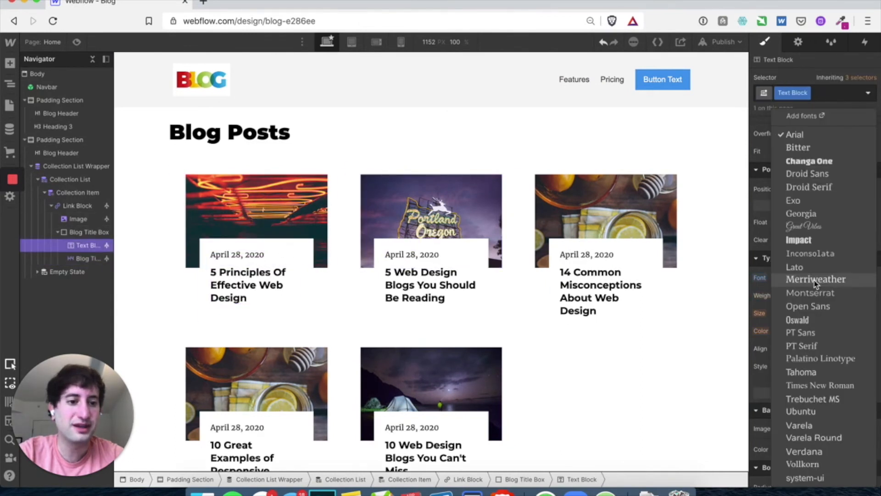
{"action": "left_click", "coordinate": [829, 294]}
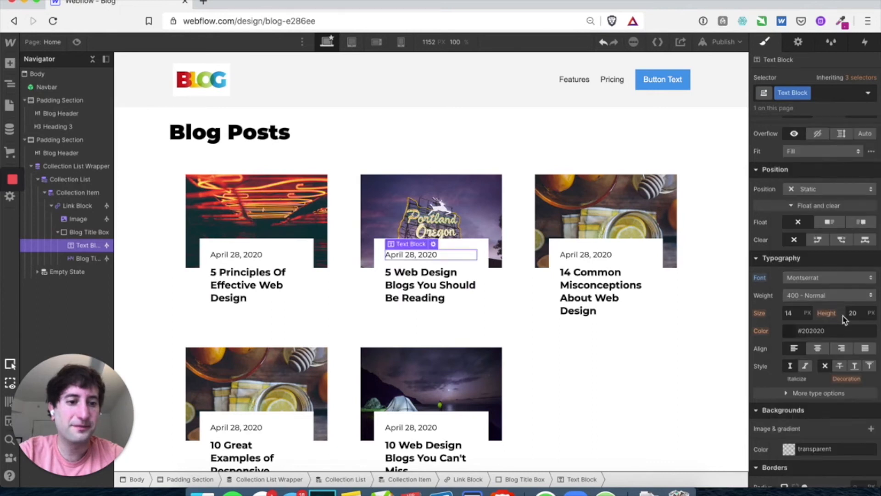
Set the background color of the Padding Section around the blog posts to whitesmoke (#f5f5f5)
{"action": "scroll", "coordinate": [413, 294], "scroll_direction": "up", "scroll_amount": 4}
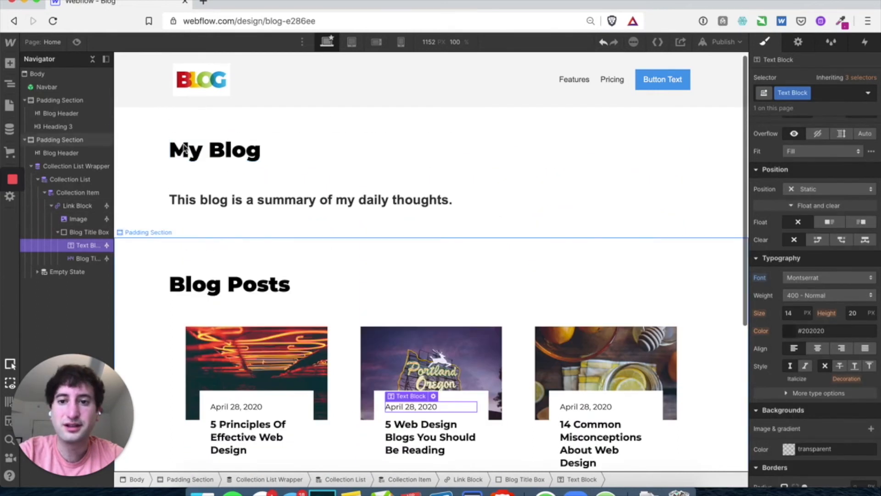
{"action": "scroll", "coordinate": [152, 304], "scroll_direction": "down", "scroll_amount": 3}
{"action": "left_click", "coordinate": [161, 301]}
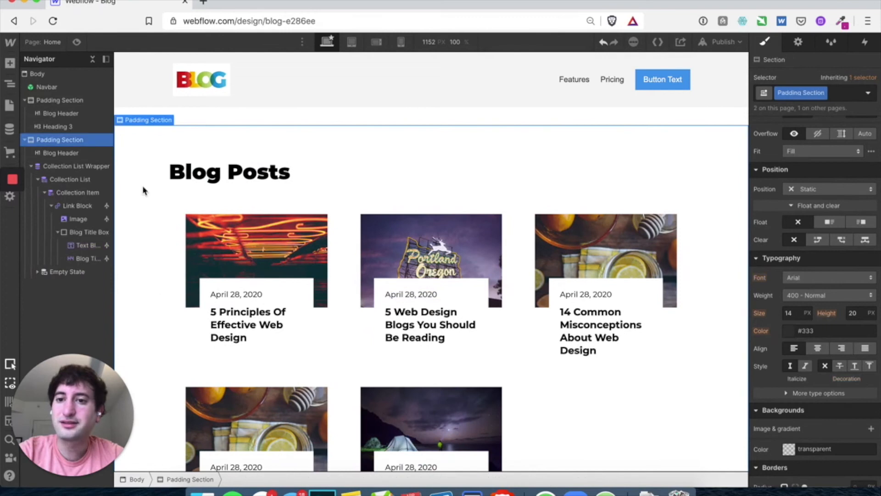
{"action": "scroll", "coordinate": [149, 188], "scroll_direction": "up", "scroll_amount": 3}
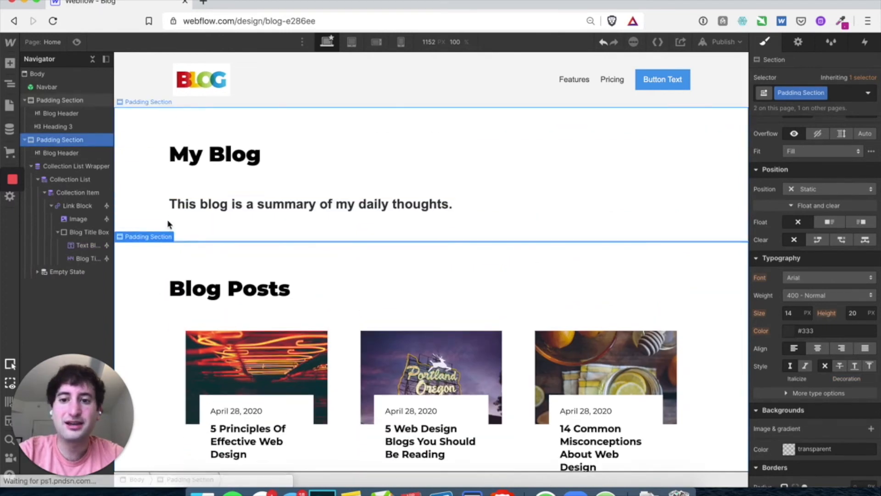
{"action": "scroll", "coordinate": [168, 223], "scroll_direction": "down", "scroll_amount": 1}
{"action": "scroll", "coordinate": [221, 261], "scroll_direction": "up", "scroll_amount": 1}
{"action": "scroll", "coordinate": [780, 229], "scroll_direction": "up", "scroll_amount": 3}
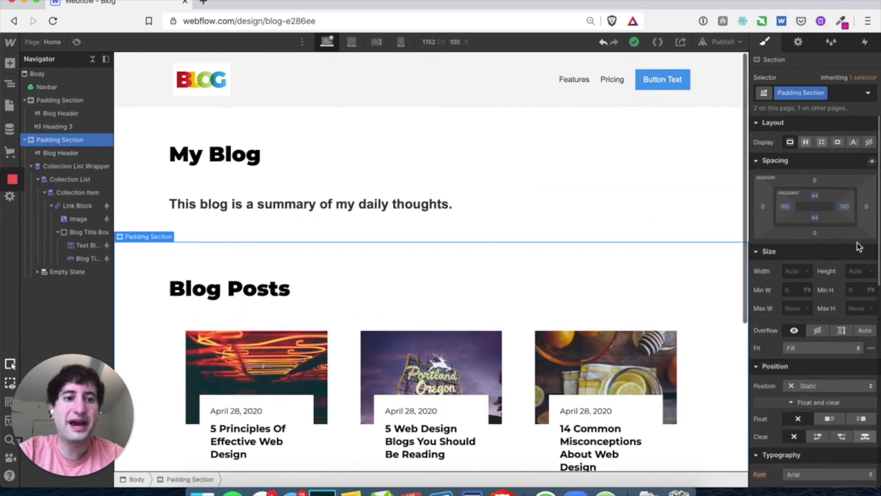
{"action": "scroll", "coordinate": [776, 239], "scroll_direction": "down", "scroll_amount": 10}
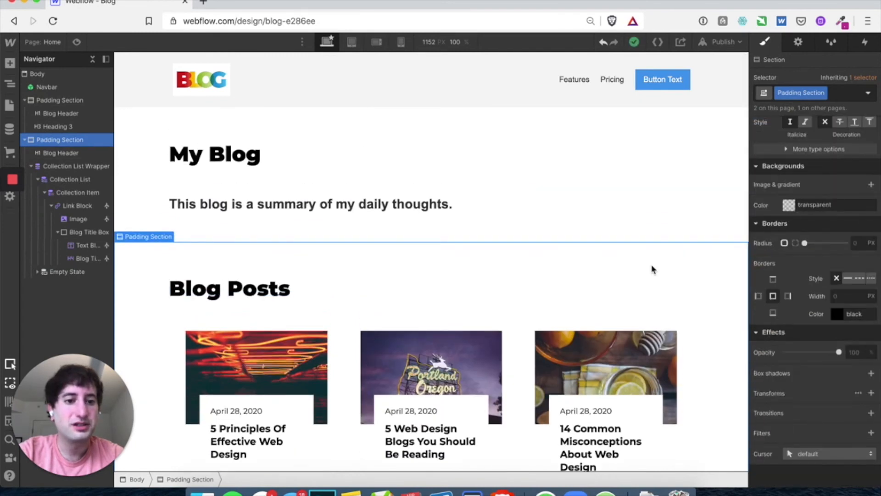
{"action": "scroll", "coordinate": [653, 270], "scroll_direction": "down", "scroll_amount": 3}
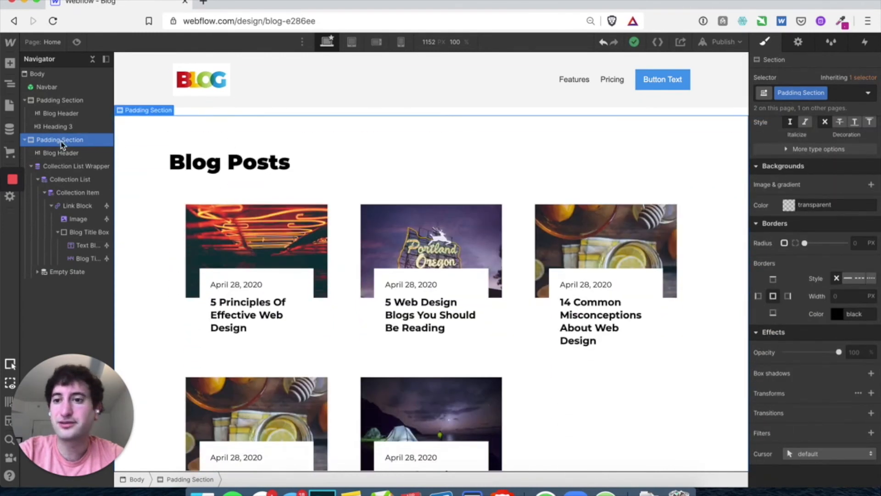
{"action": "left_click", "coordinate": [789, 205]}
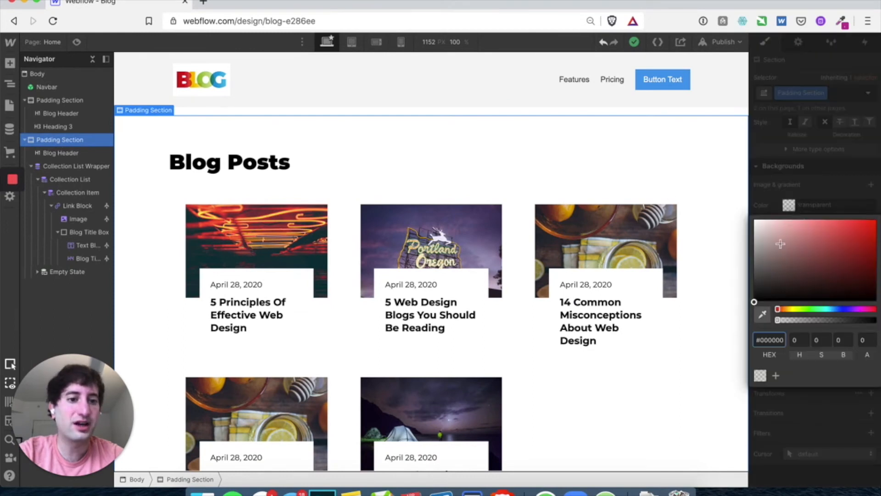
{"action": "left_click_drag", "start_coordinate": [766, 251], "coordinate": [725, 222]}
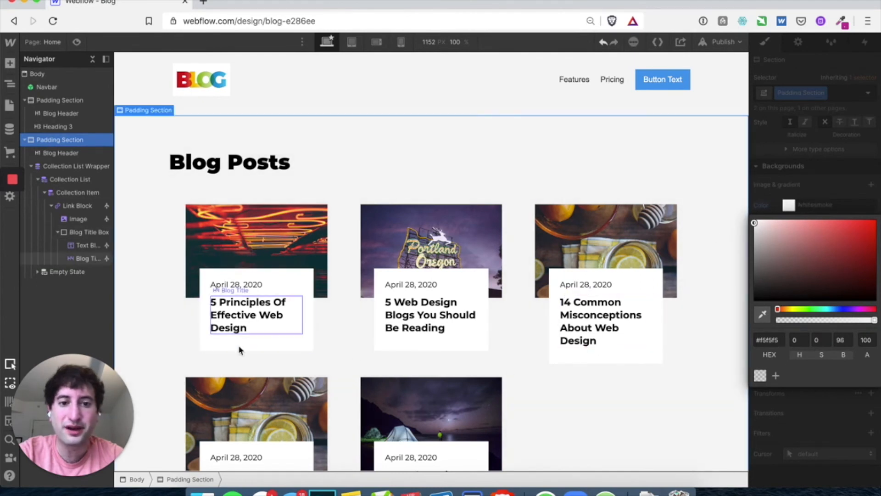
{"action": "scroll", "coordinate": [550, 368], "scroll_direction": "down", "scroll_amount": 3}
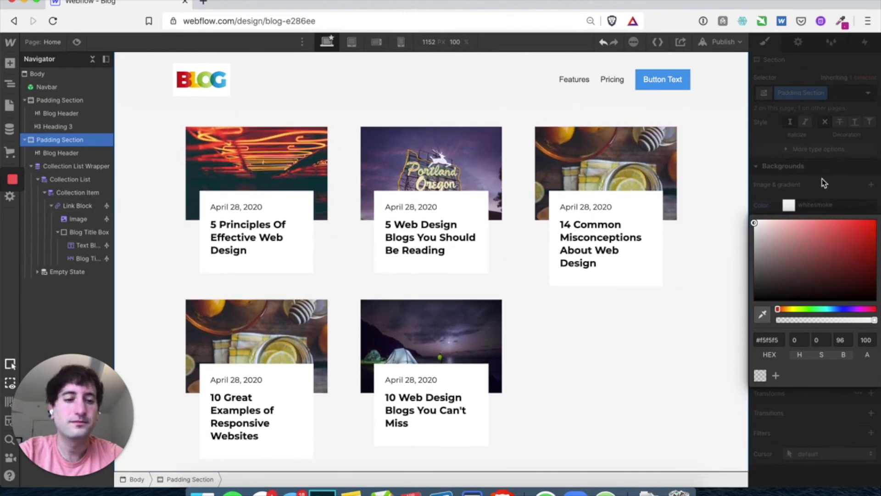
{"action": "left_click", "coordinate": [822, 183]}
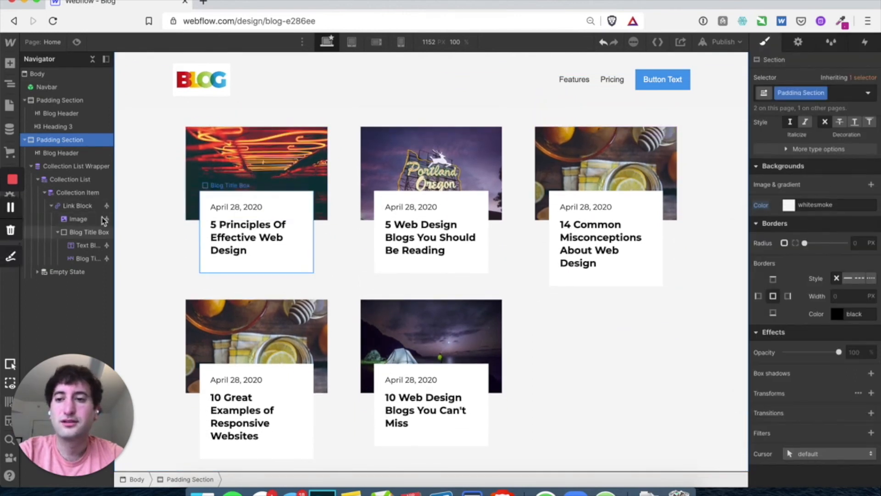
Reduce the Blog Title Box's top and bottom padding to 8 px
{"action": "scroll", "coordinate": [466, 260], "scroll_direction": "up", "scroll_amount": 5}
{"action": "scroll", "coordinate": [466, 260], "scroll_direction": "down", "scroll_amount": 5}
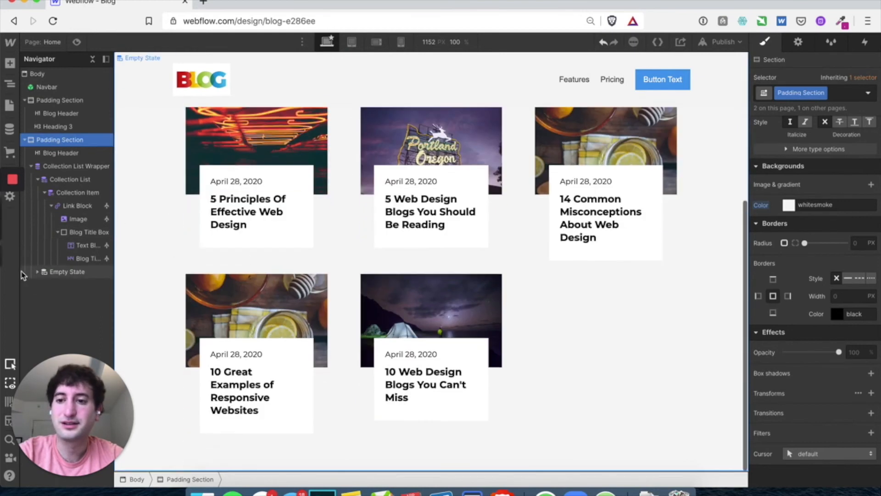
{"action": "left_click", "coordinate": [296, 176]}
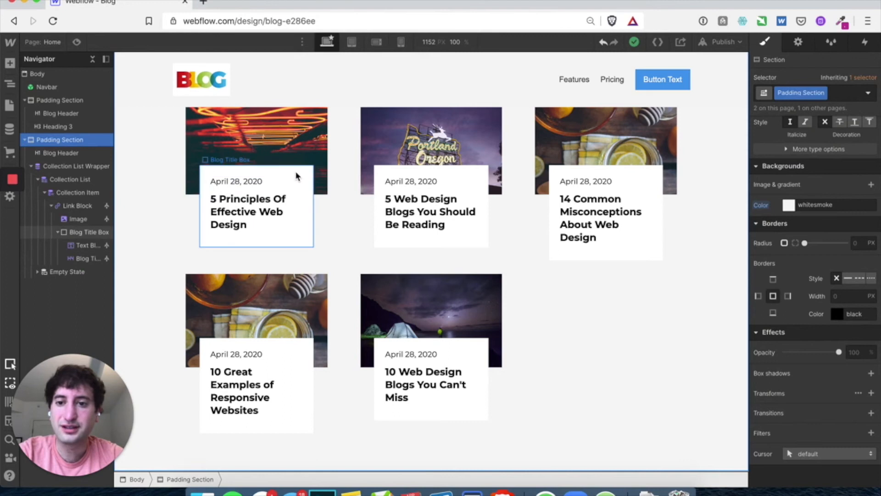
{"action": "scroll", "coordinate": [849, 310], "scroll_direction": "up", "scroll_amount": 10}
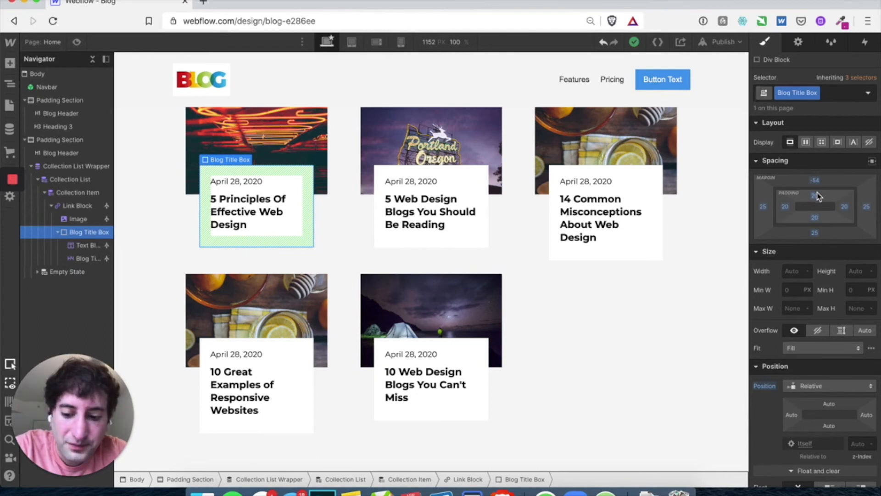
{"action": "left_click_drag", "start_coordinate": [820, 198], "coordinate": [829, 189]}
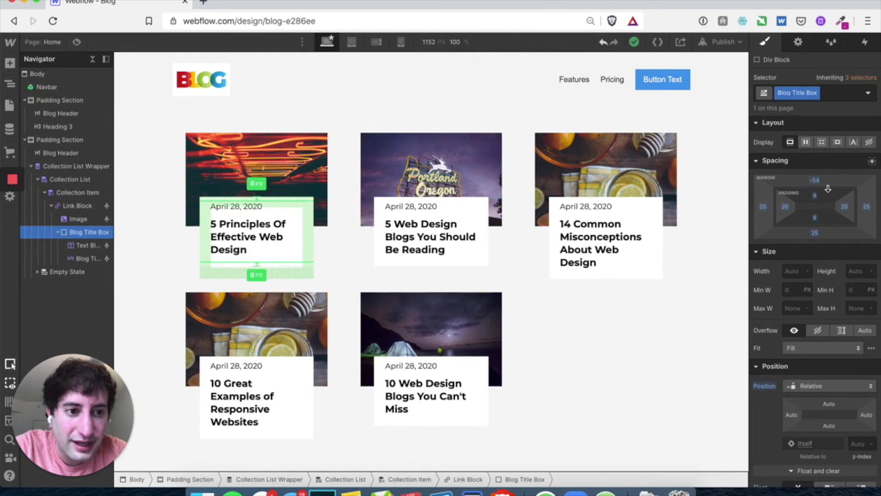
{"action": "left_click_drag", "start_coordinate": [828, 189], "coordinate": [828, 189]}
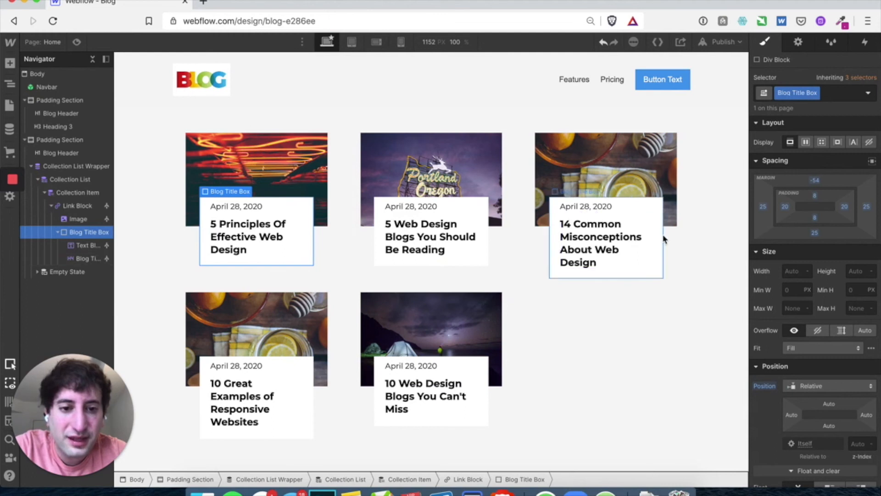
Set the font weight of the Blog Title heading to 500 - Medium
{"action": "left_click", "coordinate": [594, 253]}
{"action": "scroll", "coordinate": [825, 280], "scroll_direction": "down", "scroll_amount": 5}
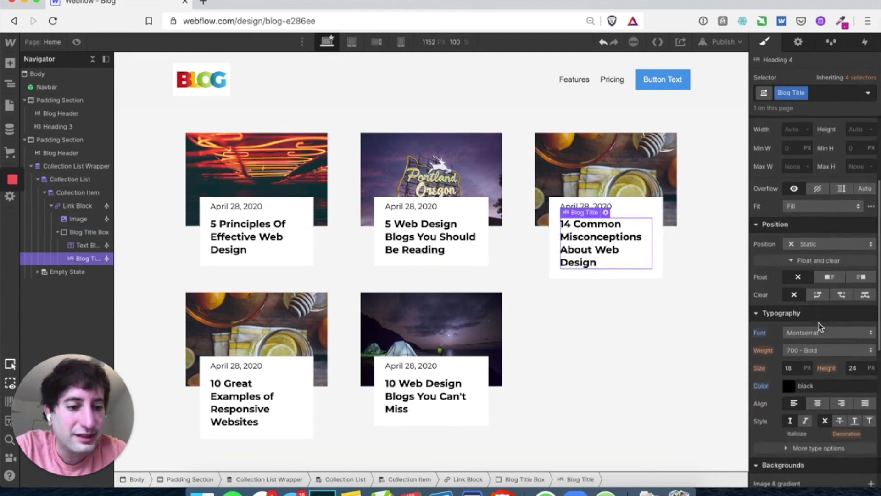
{"action": "left_click", "coordinate": [819, 328]}
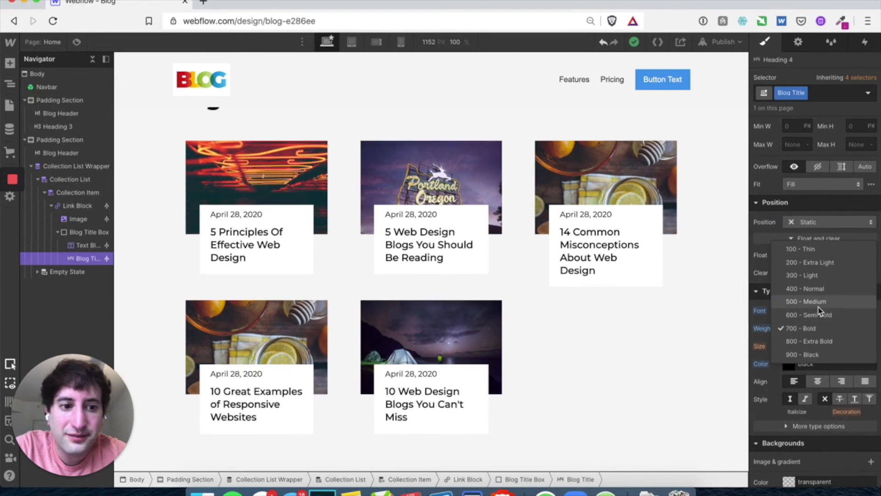
{"action": "left_click", "coordinate": [818, 307]}
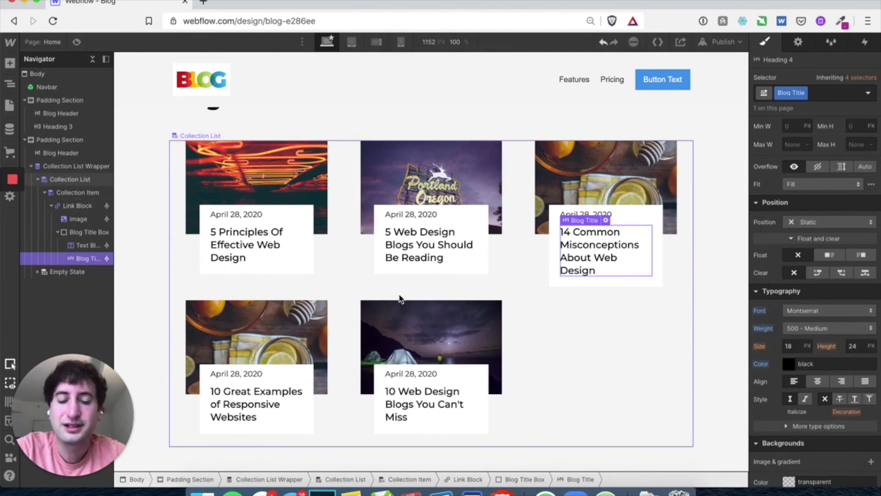
{"action": "scroll", "coordinate": [371, 173], "scroll_direction": "up", "scroll_amount": 3}
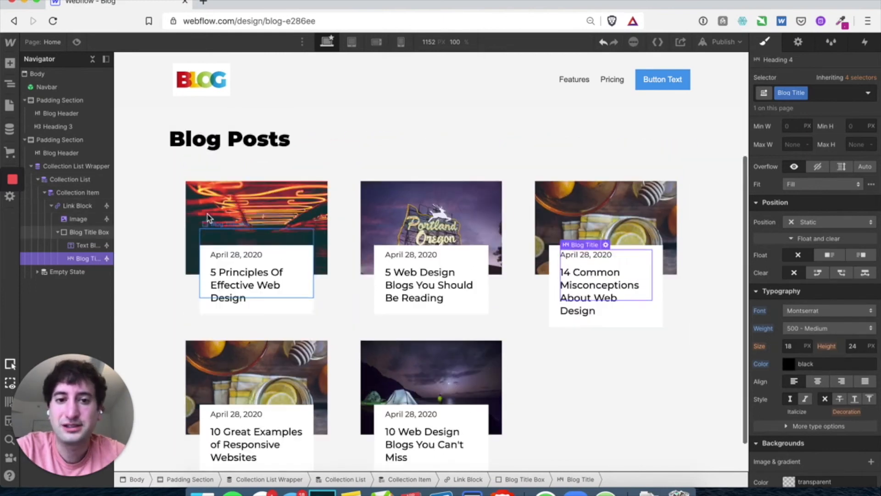
Publish the site with the updated post card styling to the blog-e286ee.webflow.io domain
{"action": "left_click", "coordinate": [371, 173]}
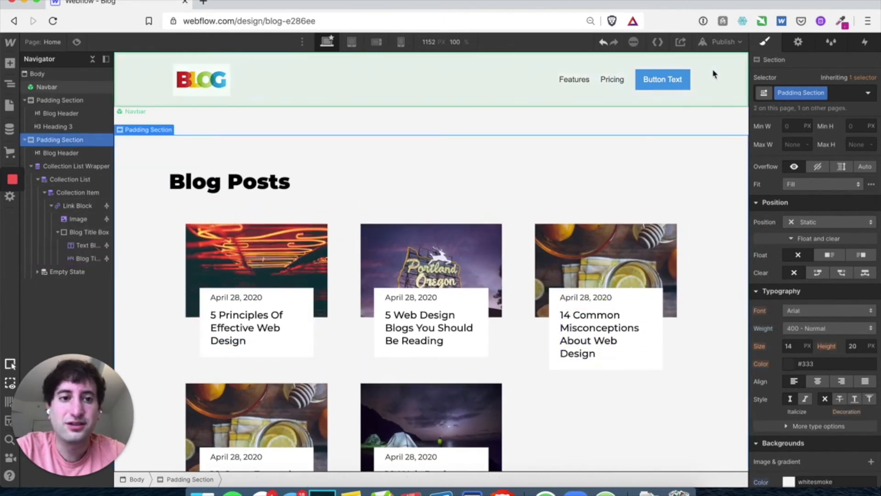
{"action": "left_click", "coordinate": [724, 41]}
{"action": "left_click", "coordinate": [679, 179]}
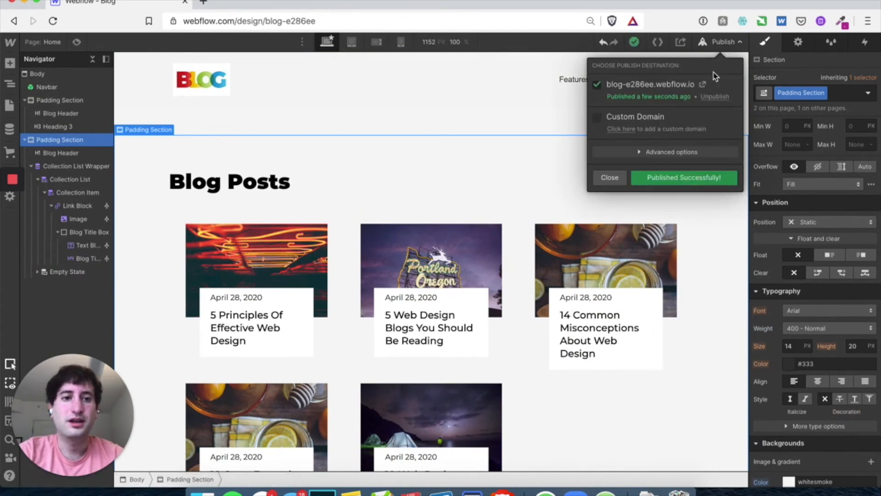
Open the live site and check the Home page's post cards and the "5 Web Design Blogs You Should Be Reading" post page
{"action": "left_click", "coordinate": [705, 88]}
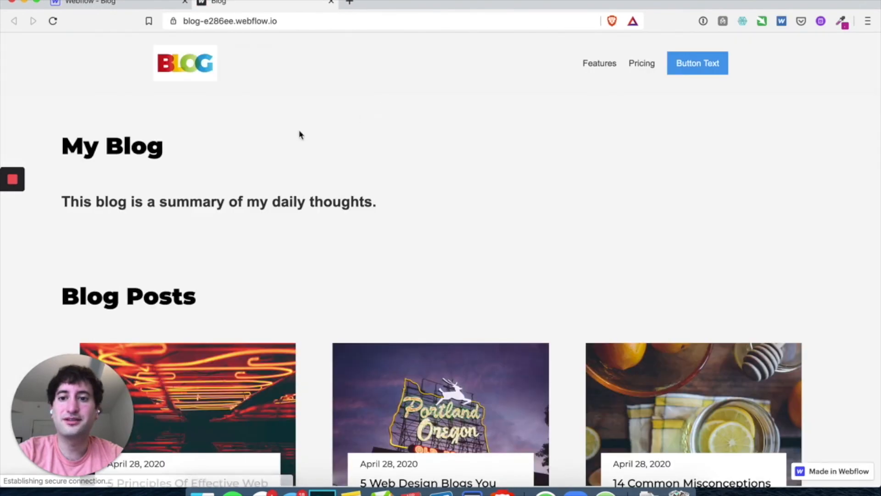
{"action": "scroll", "coordinate": [224, 154], "scroll_direction": "down", "scroll_amount": 5}
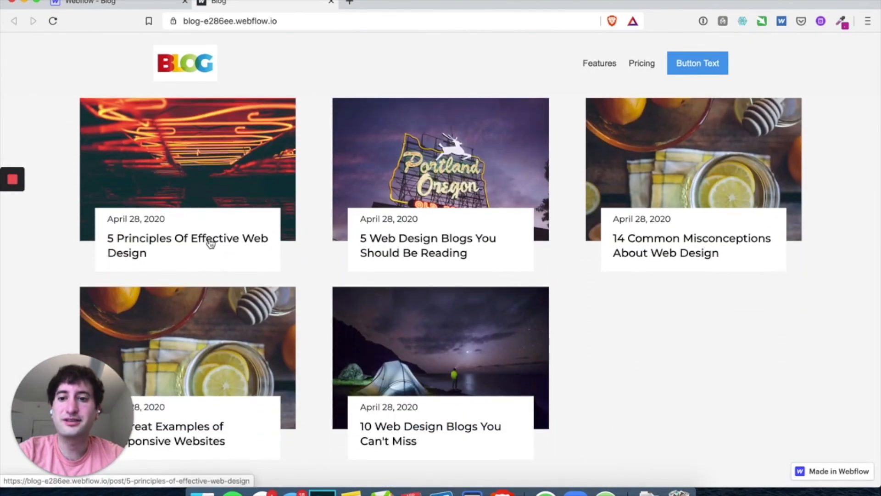
{"action": "scroll", "coordinate": [505, 330], "scroll_direction": "down", "scroll_amount": 1}
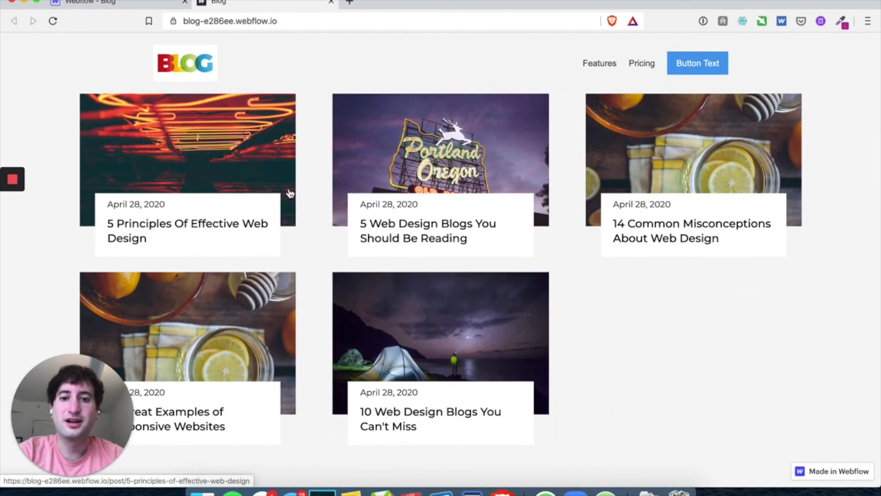
{"action": "left_click", "coordinate": [337, 174]}
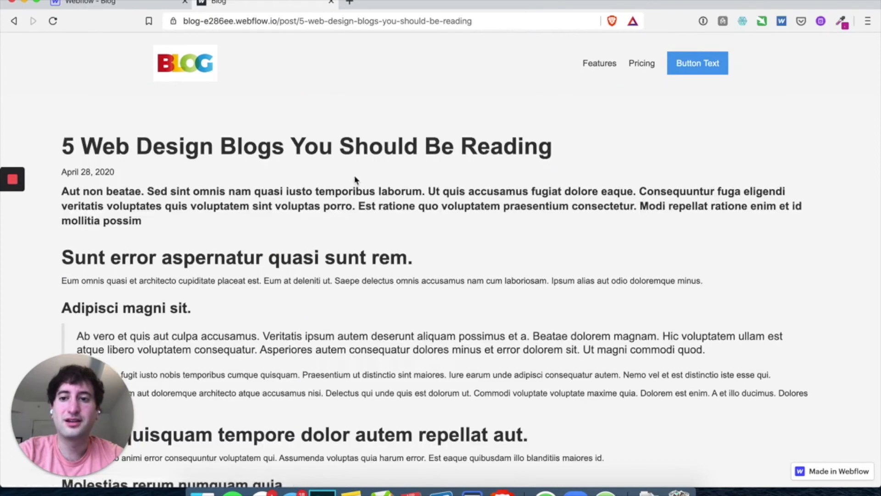
{"action": "scroll", "coordinate": [308, 180], "scroll_direction": "down", "scroll_amount": 3}
{"action": "scroll", "coordinate": [308, 180], "scroll_direction": "up", "scroll_amount": 3}
{"action": "scroll", "coordinate": [357, 222], "scroll_direction": "left", "scroll_amount": 5}
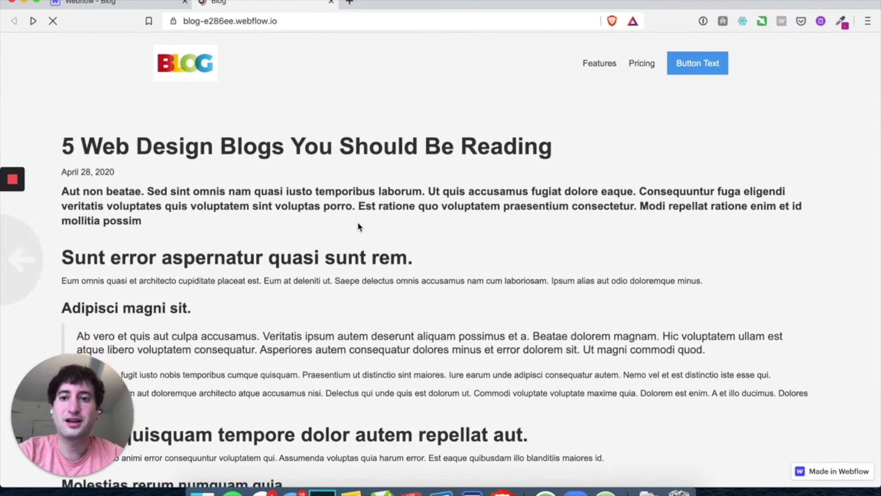
{"action": "scroll", "coordinate": [252, 195], "scroll_direction": "up", "scroll_amount": 5}
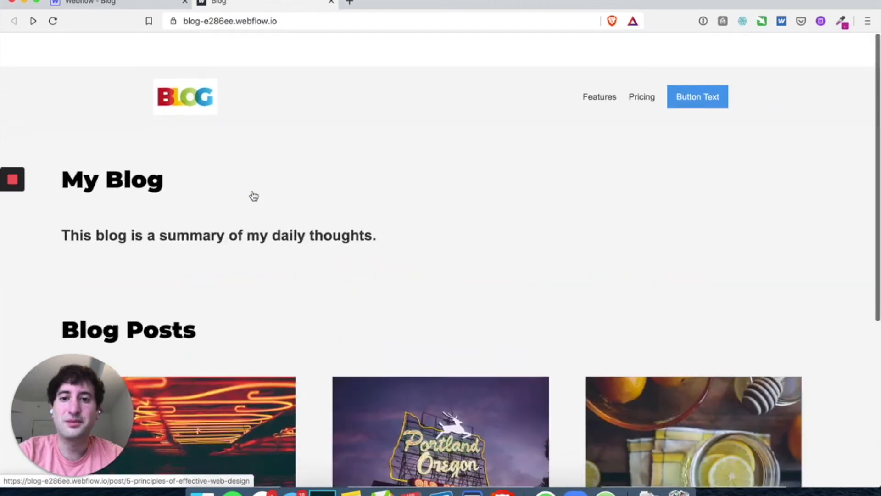
{"action": "scroll", "coordinate": [281, 249], "scroll_direction": "down", "scroll_amount": 5}
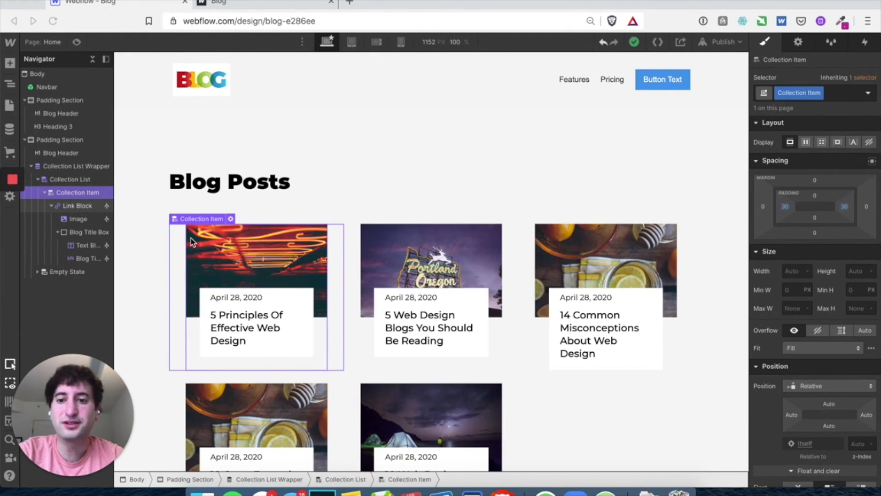
Set the Collection Item's padding to 0 on all four sides
{"action": "left_click", "coordinate": [79, 196]}
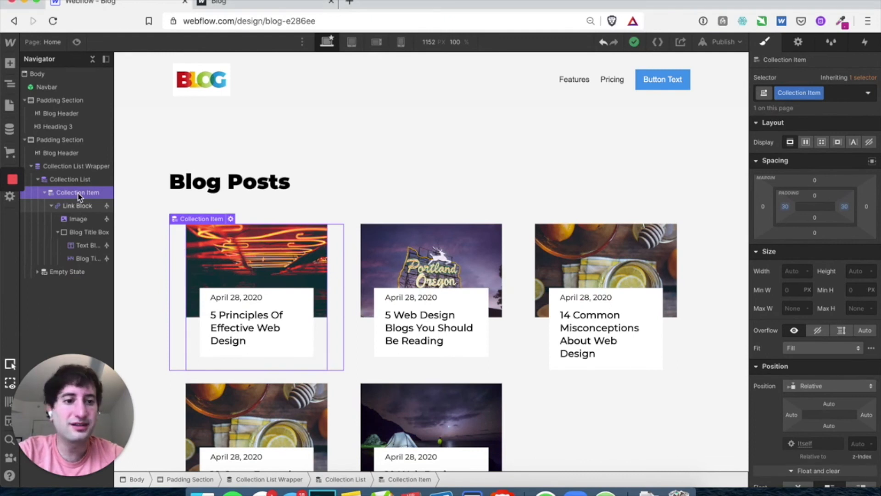
{"action": "left_click_drag", "start_coordinate": [785, 213], "coordinate": [748, 210]}
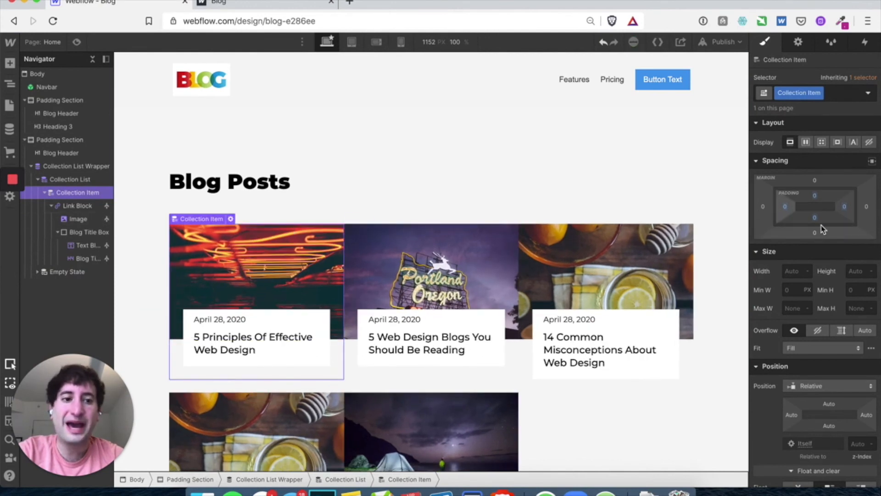
{"action": "scroll", "coordinate": [316, 225], "scroll_direction": "down", "scroll_amount": 3}
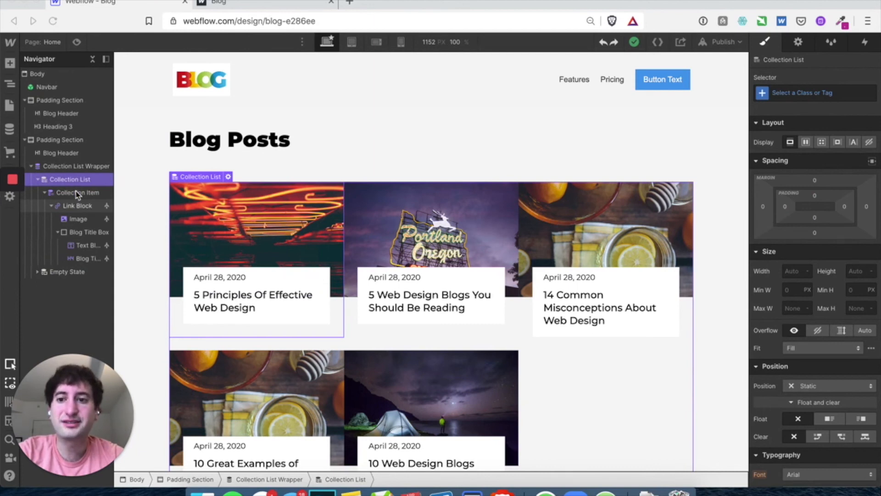
Change the Collection List's display to Grid with two 1fr columns and finish the grid editing
{"action": "left_click", "coordinate": [824, 146]}
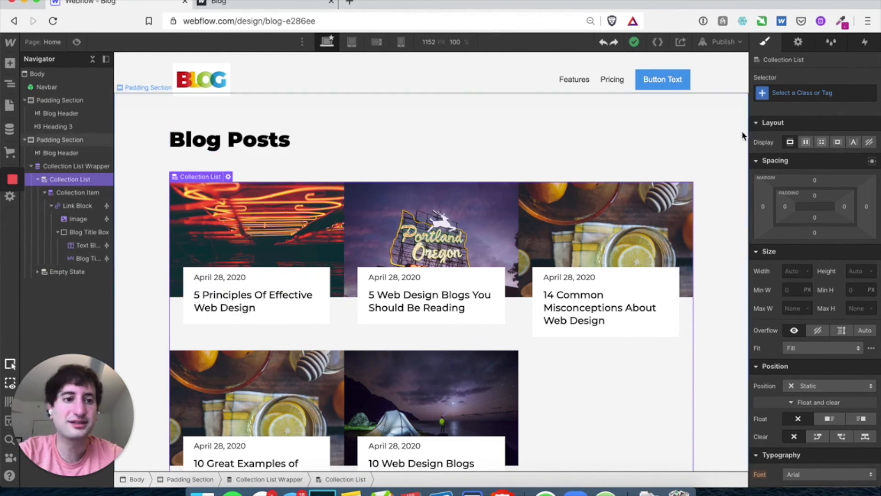
{"action": "left_click", "coordinate": [822, 142]}
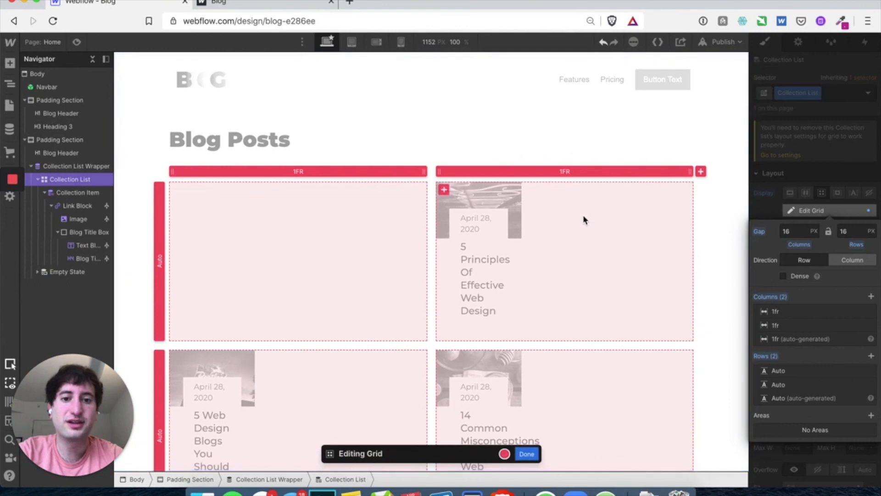
{"action": "scroll", "coordinate": [583, 219], "scroll_direction": "down", "scroll_amount": 3}
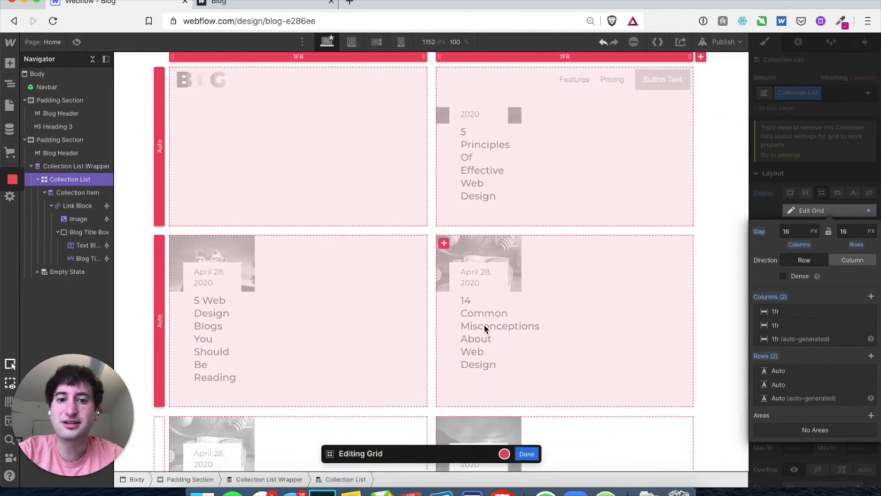
{"action": "scroll", "coordinate": [477, 328], "scroll_direction": "down", "scroll_amount": 3}
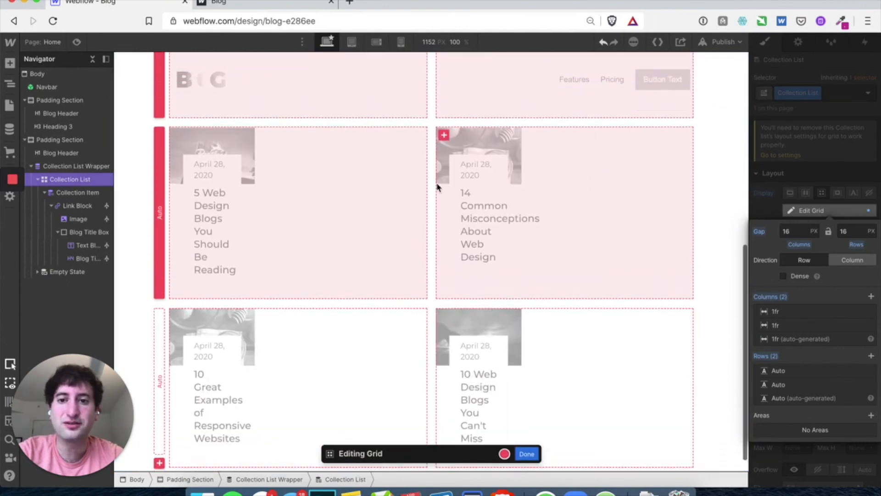
{"action": "scroll", "coordinate": [441, 193], "scroll_direction": "up", "scroll_amount": 5}
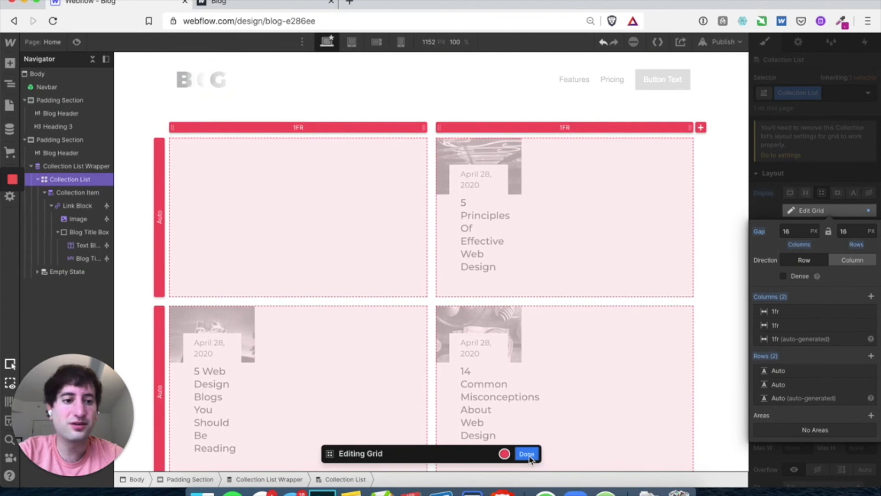
{"action": "left_click", "coordinate": [528, 455]}
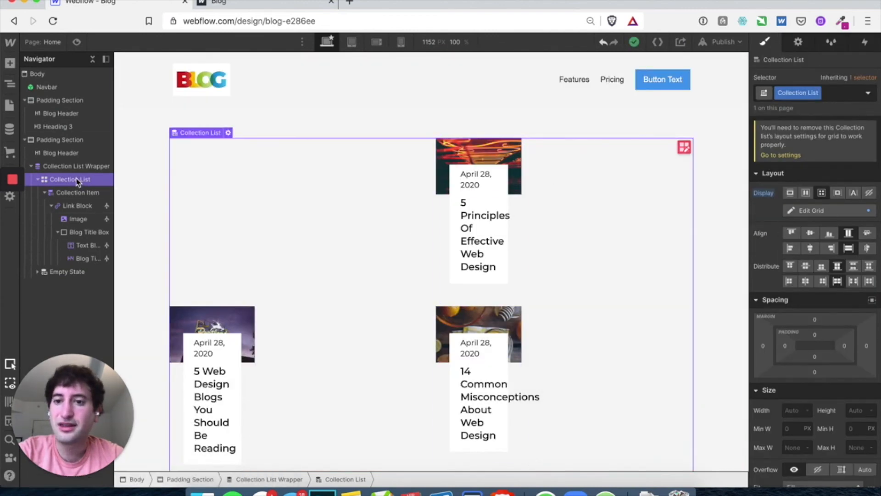
Switch the Collection List's layout setting to full-width stacked items so each post card fills its grid cell
{"action": "left_click", "coordinate": [228, 133]}
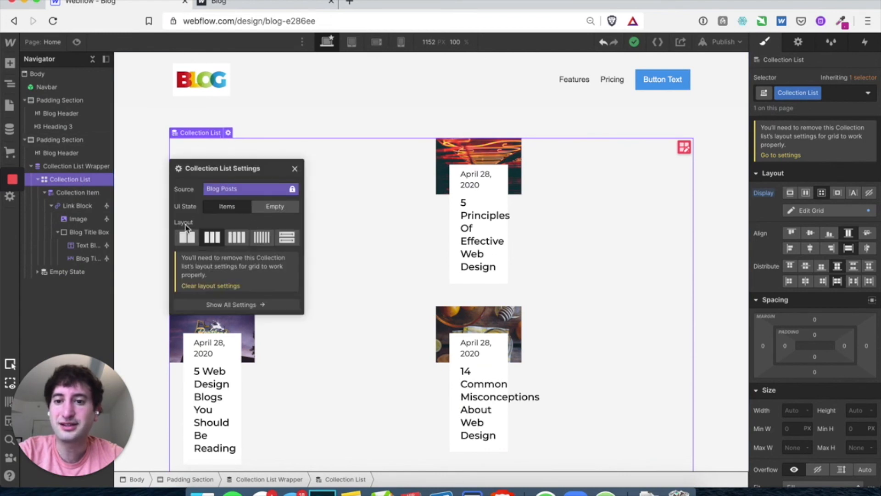
{"action": "left_click", "coordinate": [291, 244]}
{"action": "scroll", "coordinate": [417, 409], "scroll_direction": "down", "scroll_amount": 5}
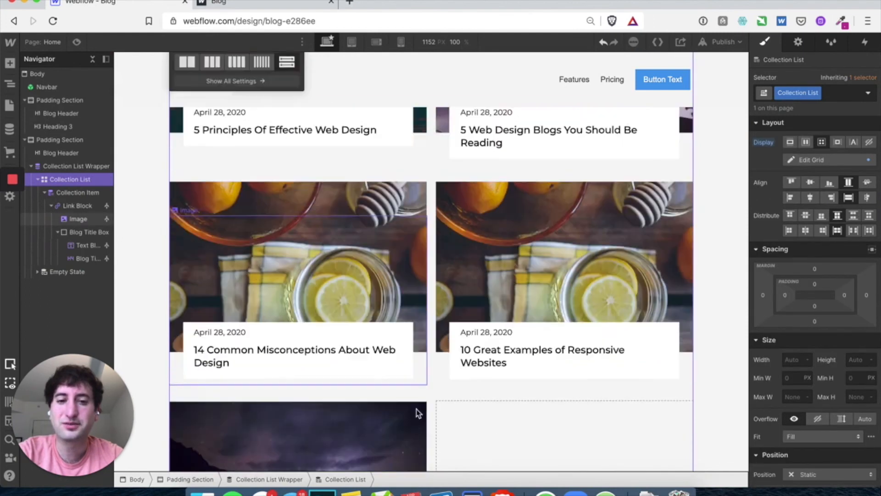
{"action": "scroll", "coordinate": [417, 409], "scroll_direction": "down", "scroll_amount": 3}
{"action": "scroll", "coordinate": [407, 312], "scroll_direction": "up", "scroll_amount": 8}
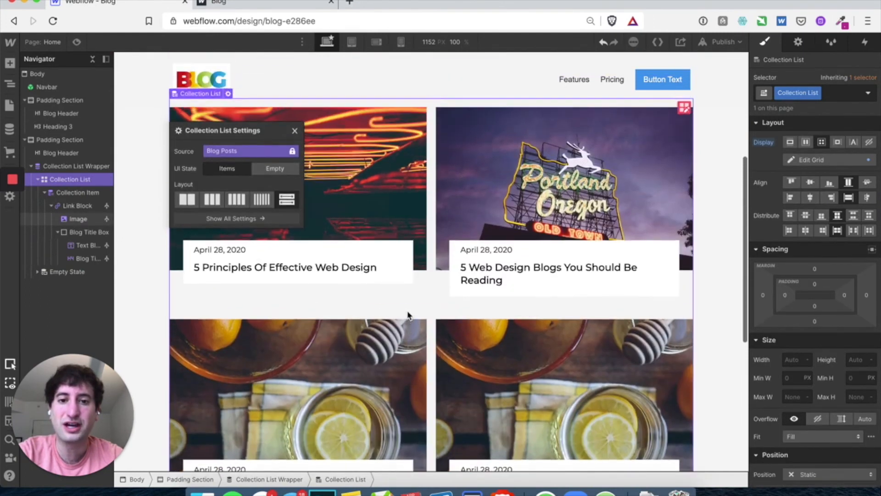
{"action": "scroll", "coordinate": [407, 316], "scroll_direction": "up", "scroll_amount": 1}
{"action": "left_click", "coordinate": [295, 164]}
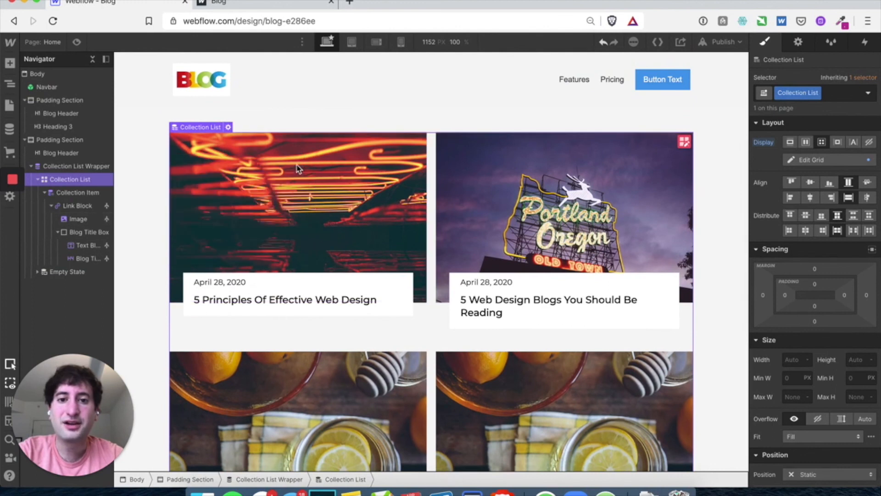
Set both the column gap and the row gap of the Collection List's grid to 20 px
{"action": "left_click", "coordinate": [684, 143]}
{"action": "mouse_move", "coordinate": [432, 122]}
{"action": "left_mouse_down"}
{"action": "mouse_move", "coordinate": [587, 121]}
{"action": "mouse_move", "coordinate": [395, 123]}
{"action": "mouse_move", "coordinate": [447, 123]}
{"action": "left_mouse_up"}
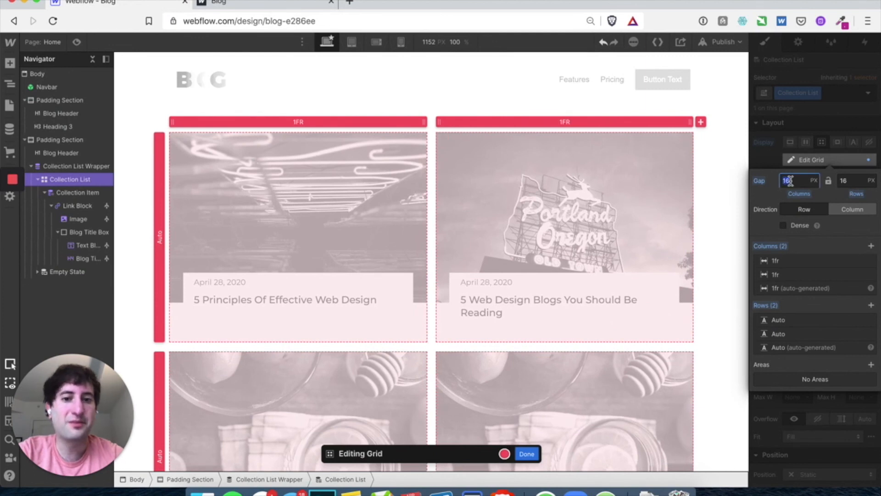
{"action": "key", "text": "Return"}
{"action": "key", "text": "Return"}
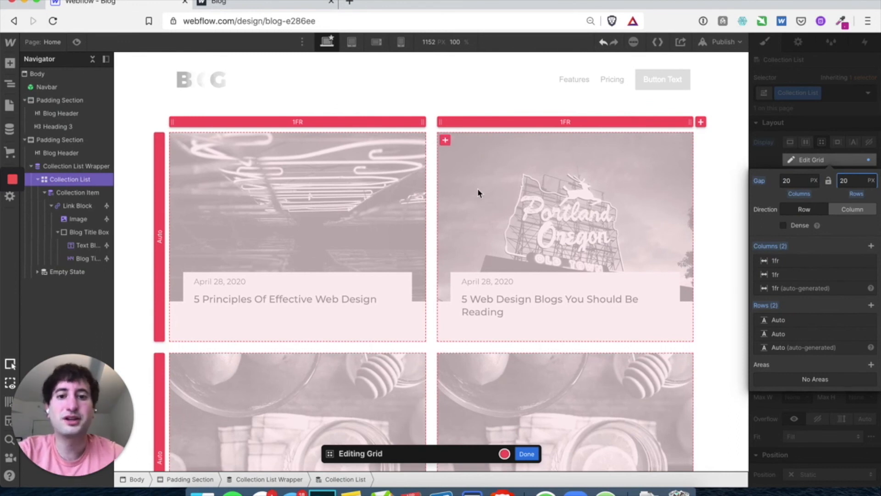
{"action": "left_click", "coordinate": [527, 454]}
Review the two-column blog post grid and publish the site again to blog-e286ee.webflow.io
{"action": "scroll", "coordinate": [349, 200], "scroll_direction": "down", "scroll_amount": 3}
{"action": "scroll", "coordinate": [349, 200], "scroll_direction": "down", "scroll_amount": 6}
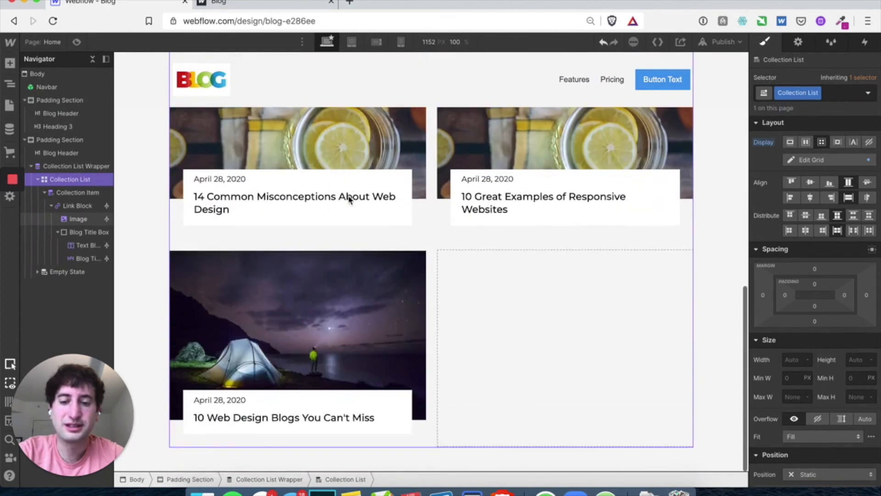
{"action": "scroll", "coordinate": [349, 199], "scroll_direction": "up", "scroll_amount": 8}
{"action": "scroll", "coordinate": [370, 232], "scroll_direction": "down", "scroll_amount": 6}
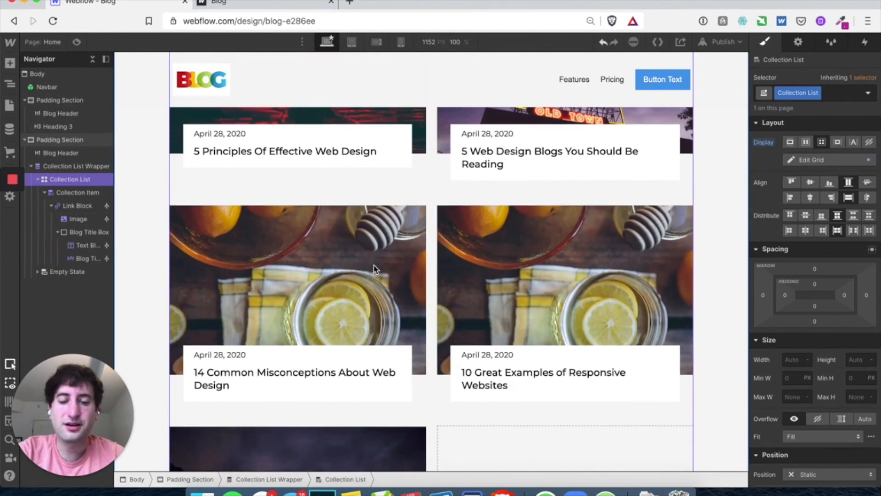
{"action": "scroll", "coordinate": [374, 268], "scroll_direction": "down", "scroll_amount": 3}
{"action": "scroll", "coordinate": [374, 268], "scroll_direction": "up", "scroll_amount": 9}
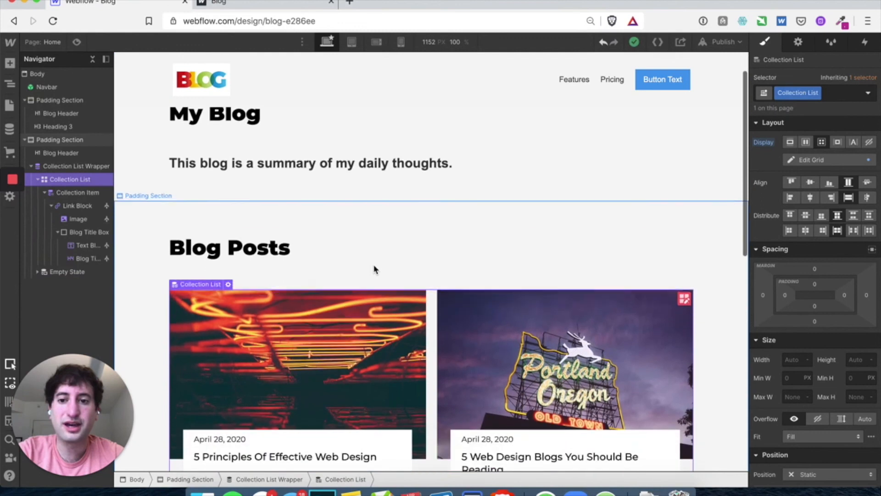
{"action": "left_click", "coordinate": [717, 45]}
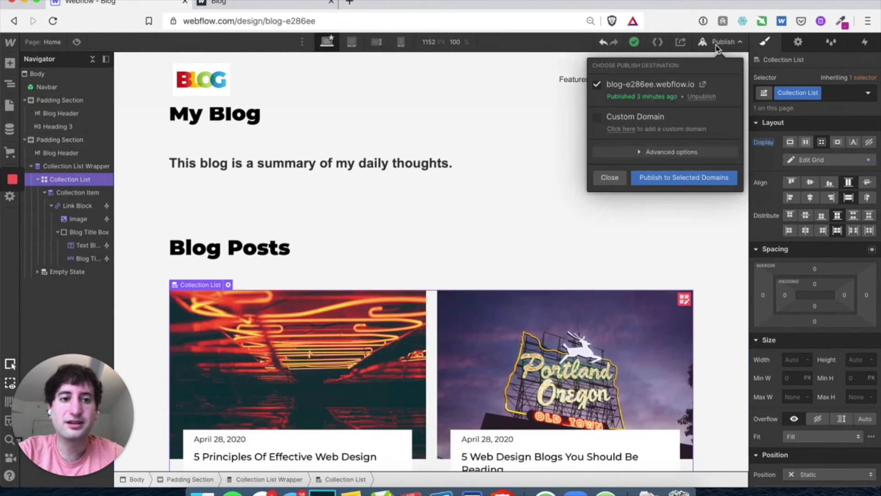
{"action": "left_click", "coordinate": [657, 178]}
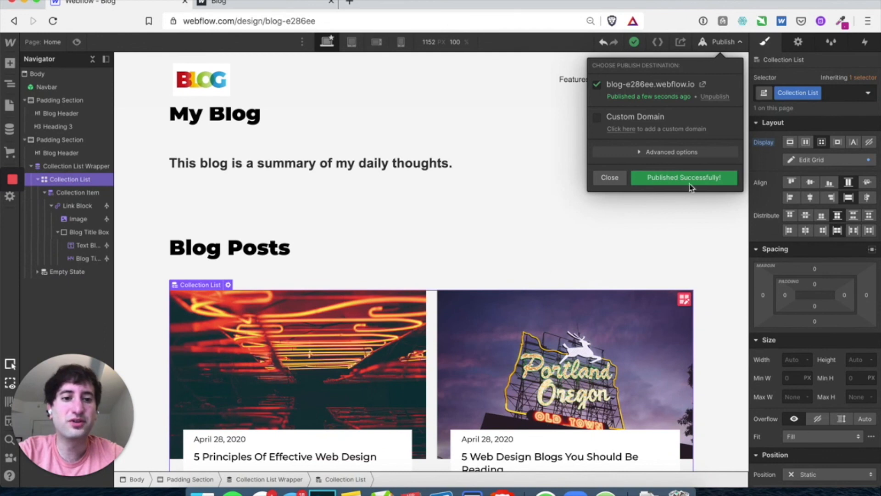
{"action": "left_click", "coordinate": [614, 178]}
Add a third 1fr column to the Collection List's grid and finish the grid editing
{"action": "scroll", "coordinate": [611, 220], "scroll_direction": "down", "scroll_amount": 3}
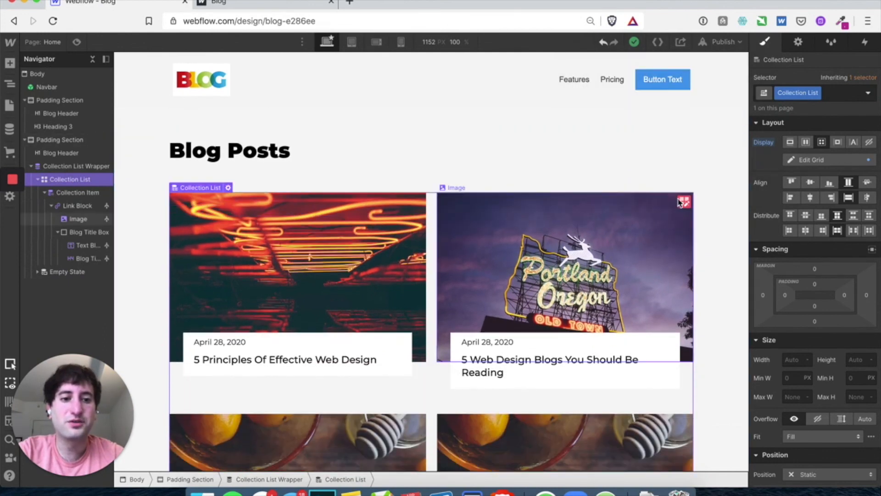
{"action": "left_click", "coordinate": [682, 206]}
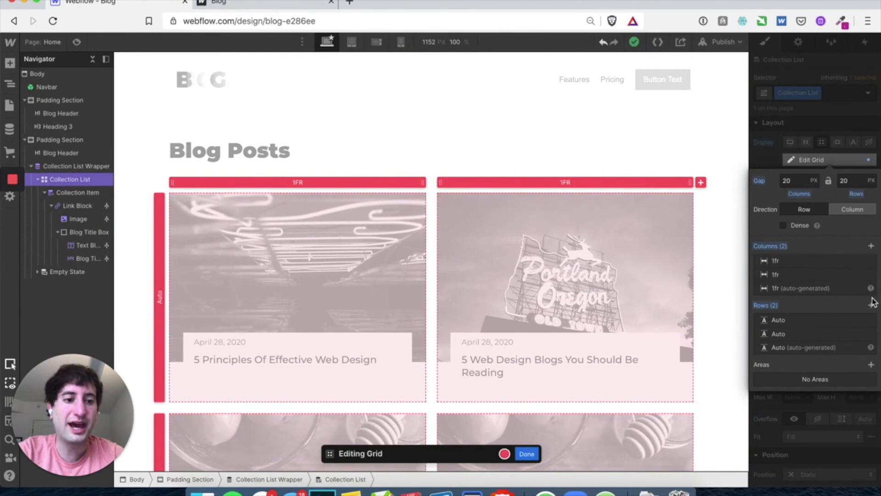
{"action": "left_click", "coordinate": [871, 246]}
{"action": "scroll", "coordinate": [413, 285], "scroll_direction": "down", "scroll_amount": 3}
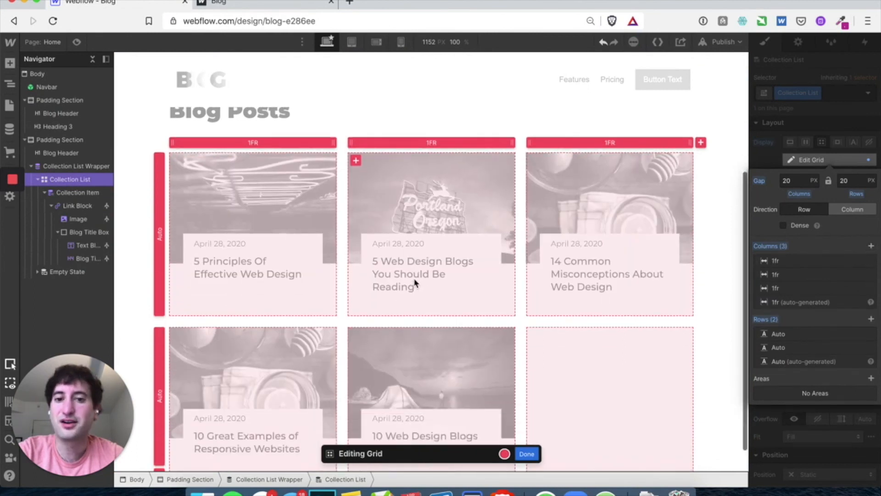
{"action": "left_click", "coordinate": [526, 454]}
{"action": "scroll", "coordinate": [412, 169], "scroll_direction": "up", "scroll_amount": 2}
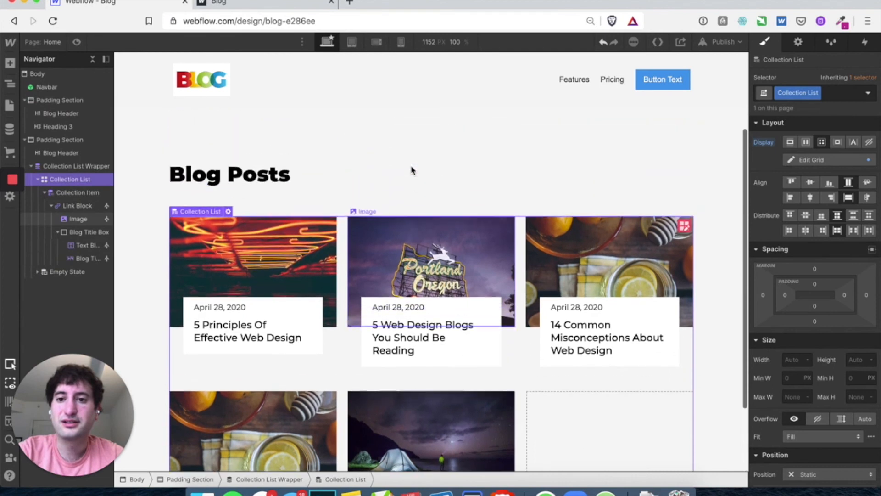
{"action": "left_click", "coordinate": [139, 166]}
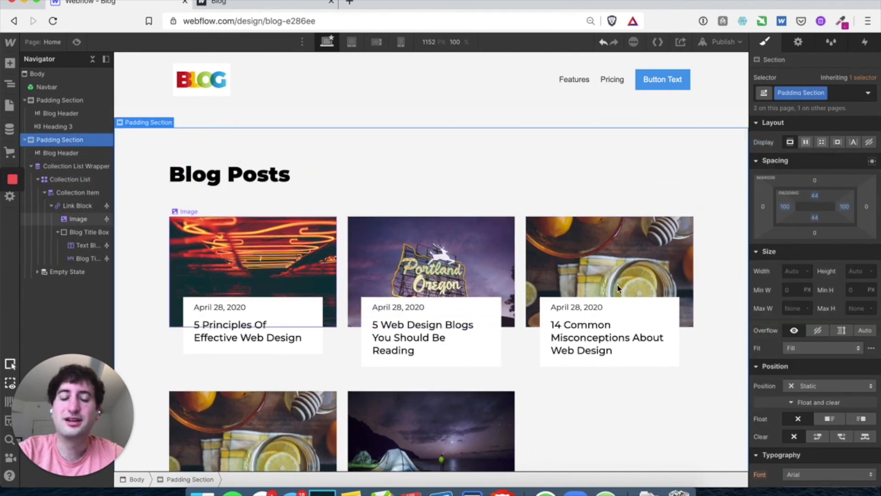
{"action": "scroll", "coordinate": [191, 230], "scroll_direction": "up", "scroll_amount": 3}
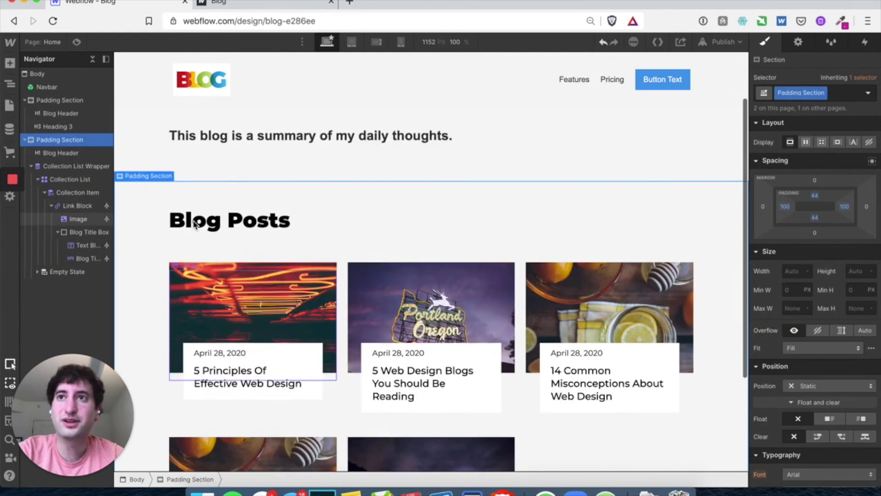
Change the "Blog Posts" heading above the post grid to "My Travel Tips"
{"action": "scroll", "coordinate": [220, 222], "scroll_direction": "down", "scroll_amount": 2}
{"action": "double_click", "coordinate": [228, 198]}
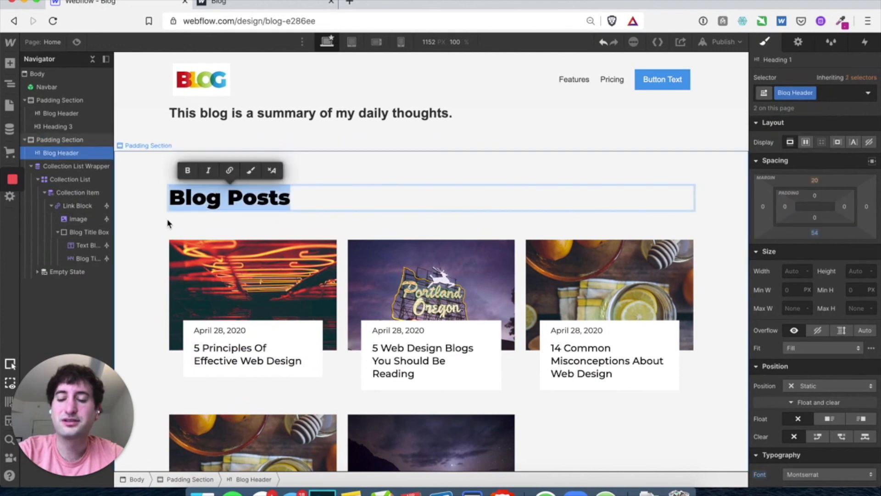
{"action": "left_click", "coordinate": [167, 221]}
{"action": "scroll", "coordinate": [227, 166], "scroll_direction": "up", "scroll_amount": 3}
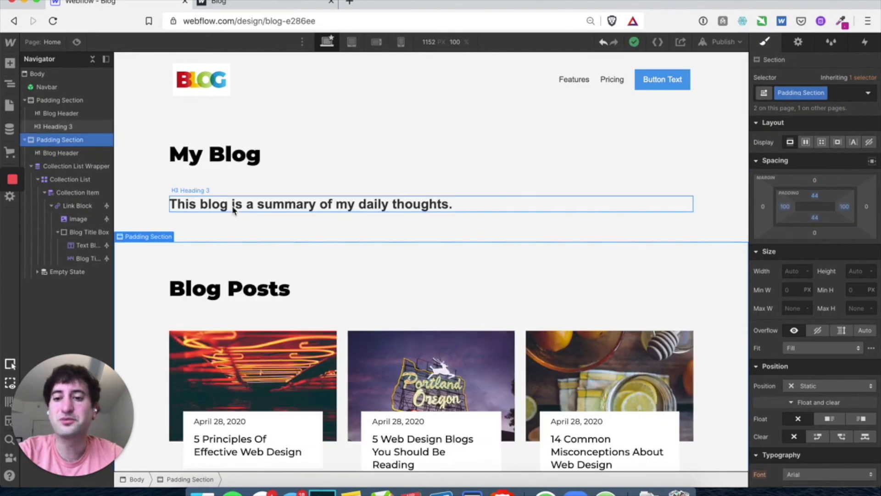
{"action": "scroll", "coordinate": [234, 205], "scroll_direction": "down", "scroll_amount": 3}
{"action": "left_click", "coordinate": [218, 215]}
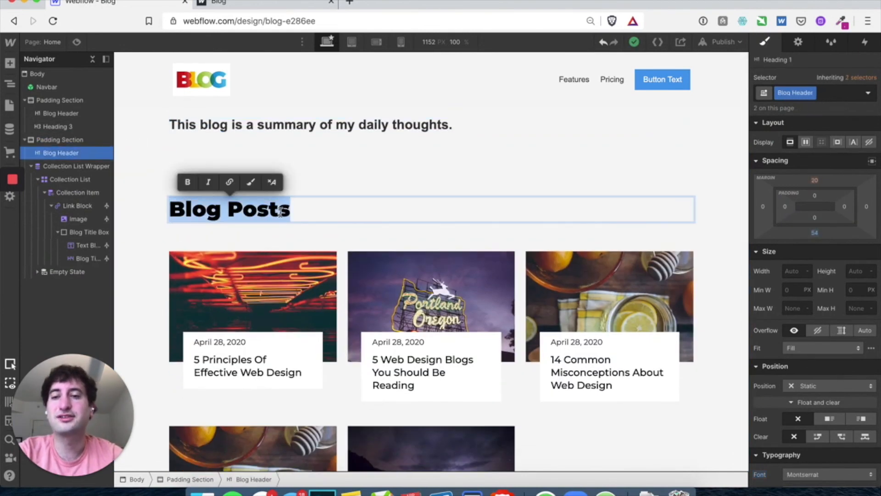
{"action": "type", "text": "My Travel T"}
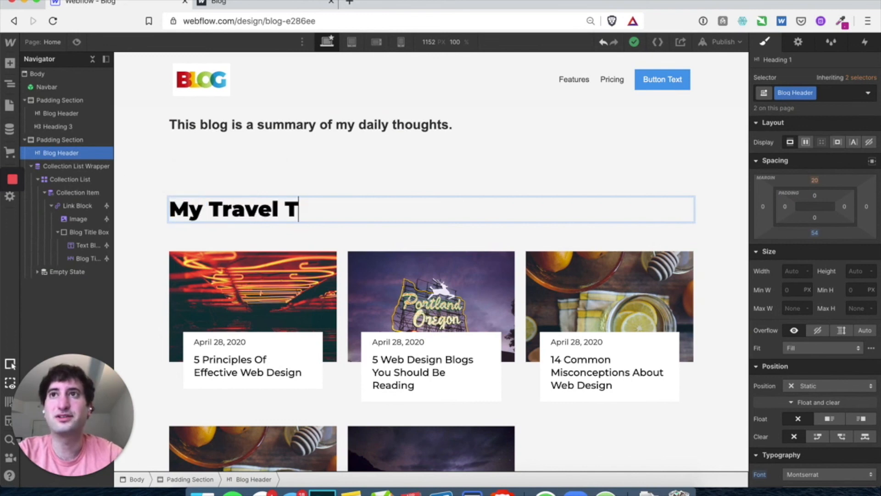
{"action": "left_click", "coordinate": [342, 182]}
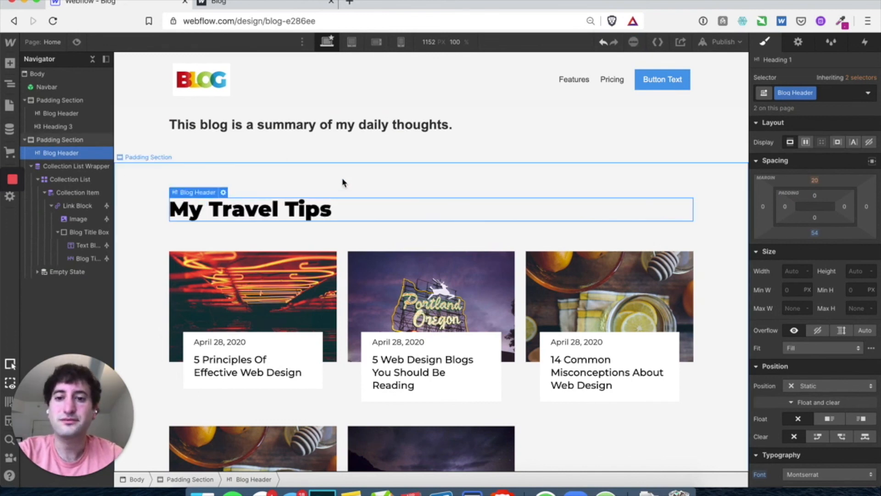
{"action": "left_click", "coordinate": [343, 182]}
Delete the intro section containing the "My Blog" heading and the daily thoughts summary line
{"action": "scroll", "coordinate": [280, 251], "scroll_direction": "down", "scroll_amount": 3}
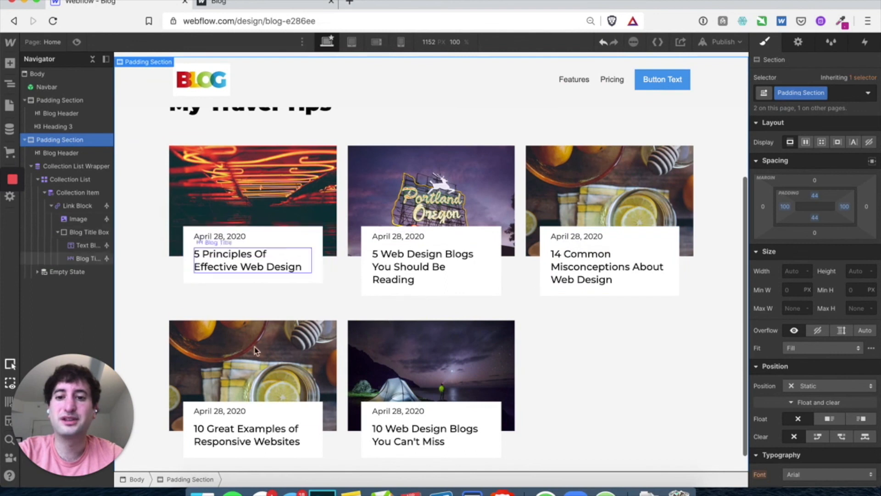
{"action": "scroll", "coordinate": [411, 356], "scroll_direction": "up", "scroll_amount": 4}
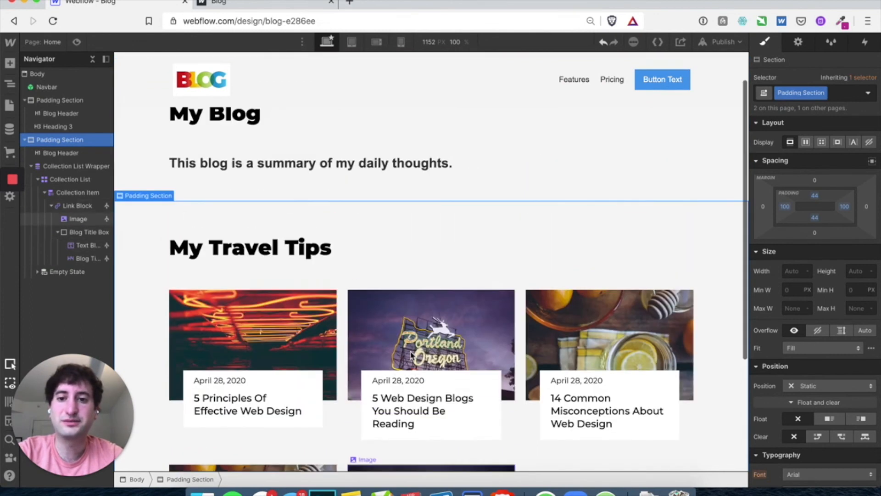
{"action": "scroll", "coordinate": [210, 165], "scroll_direction": "up", "scroll_amount": 1}
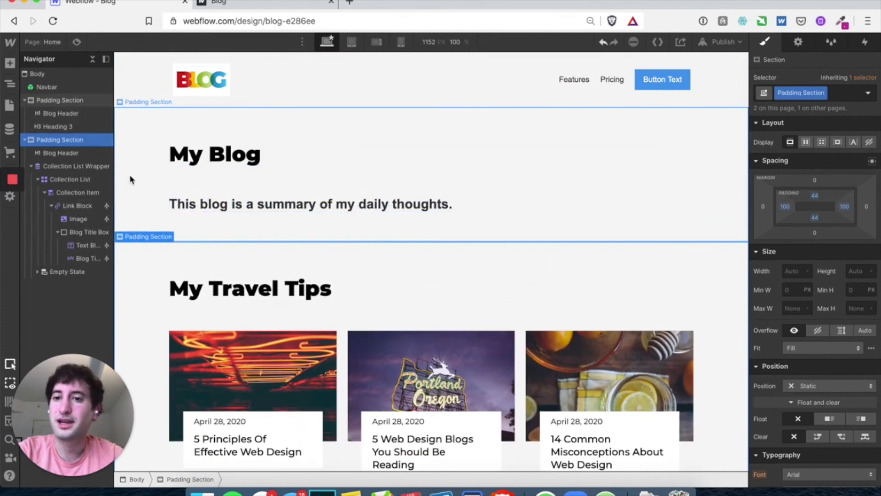
{"action": "left_click", "coordinate": [140, 125]}
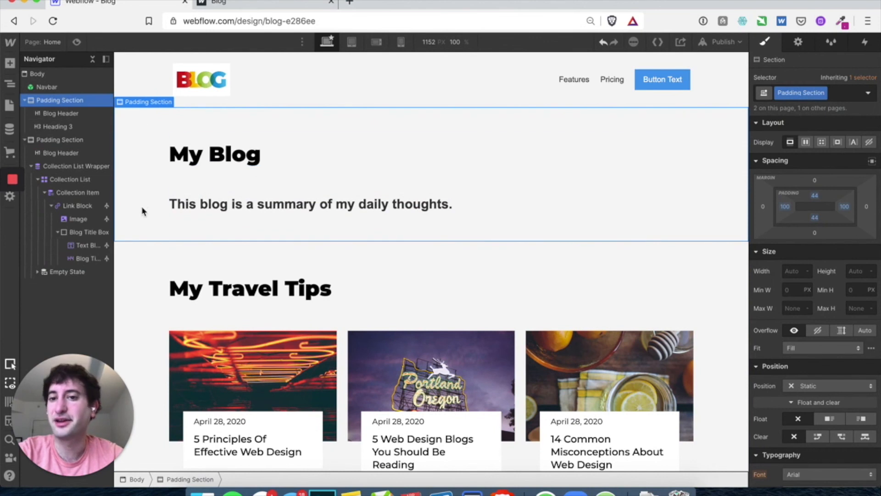
{"action": "key", "text": "Delete"}
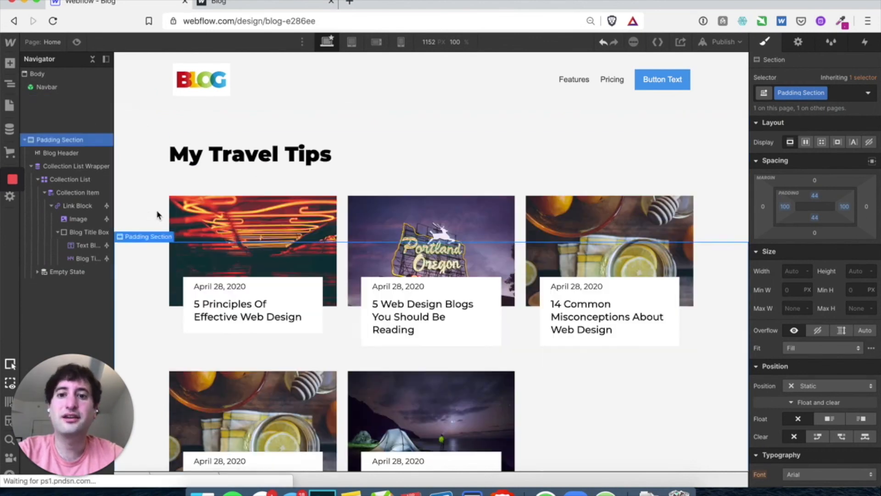